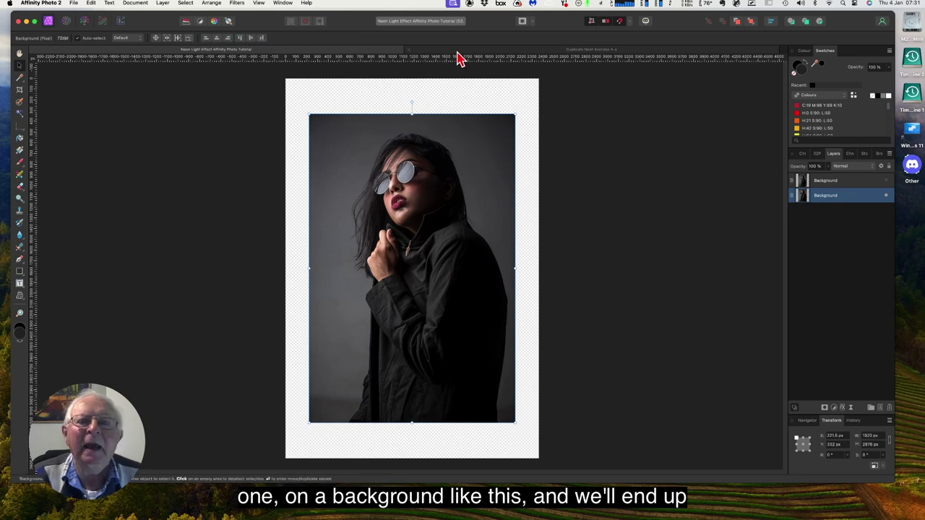
Switch to the image.jpeg portrait document.
key(ctrl+Tab)
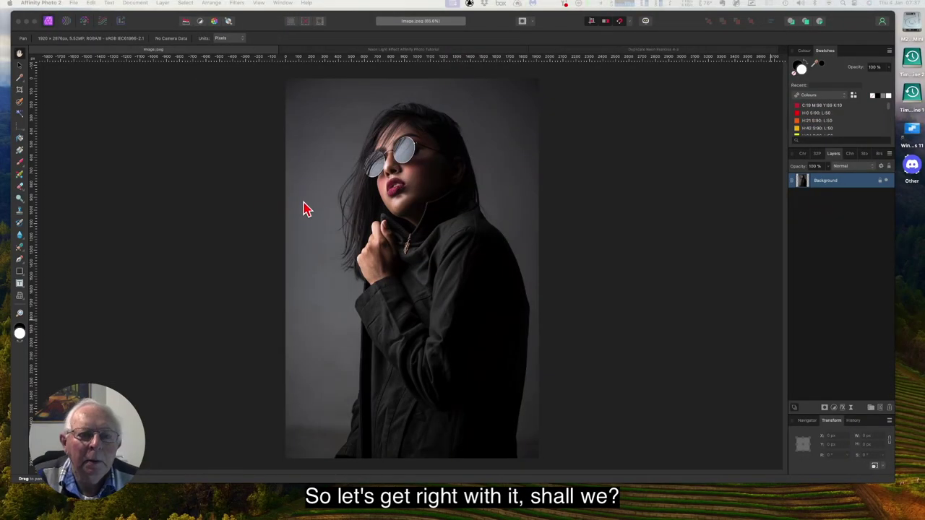
Duplicate the Background layer with the Move Tool and hide the original underneath.
click(321, 139)
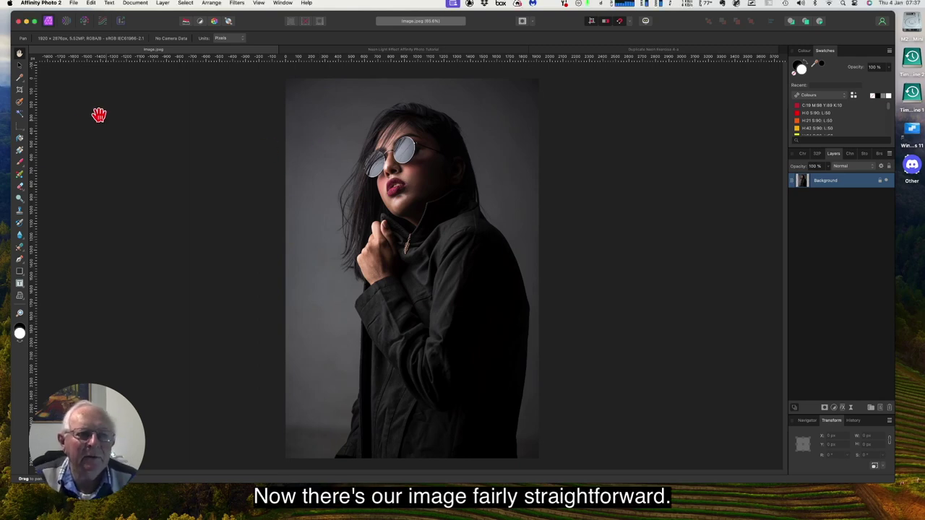
click(20, 64)
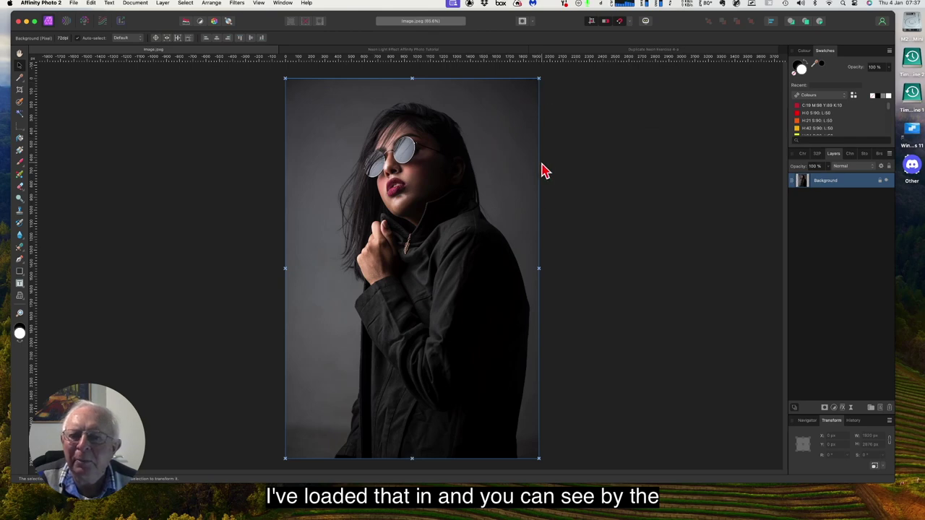
right_click(845, 188)
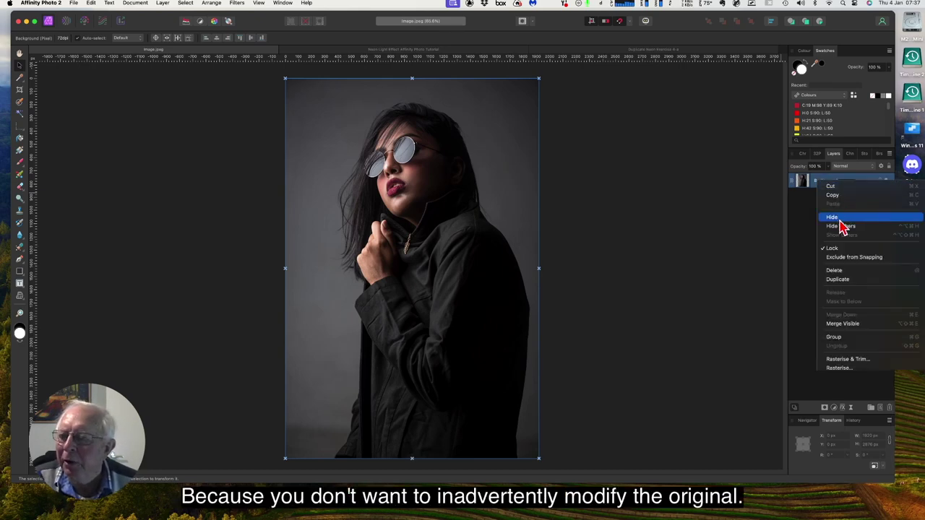
click(838, 280)
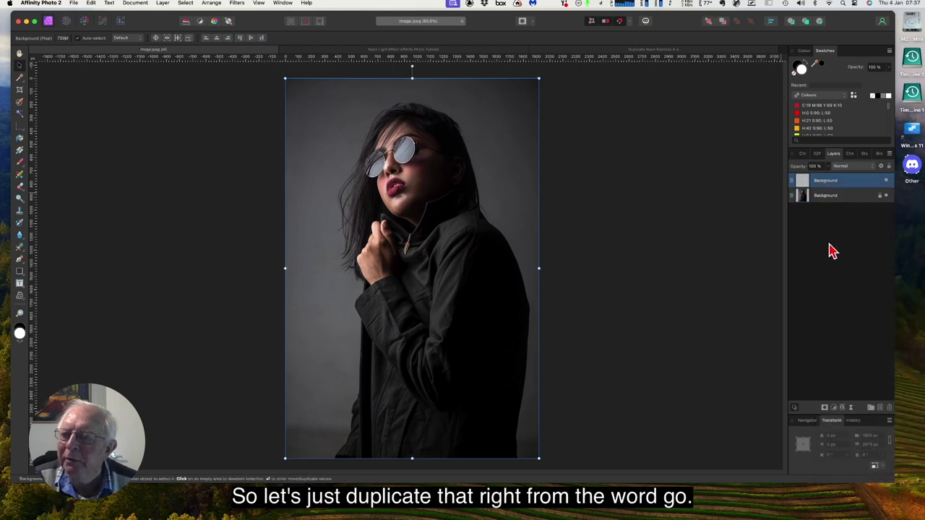
click(885, 195)
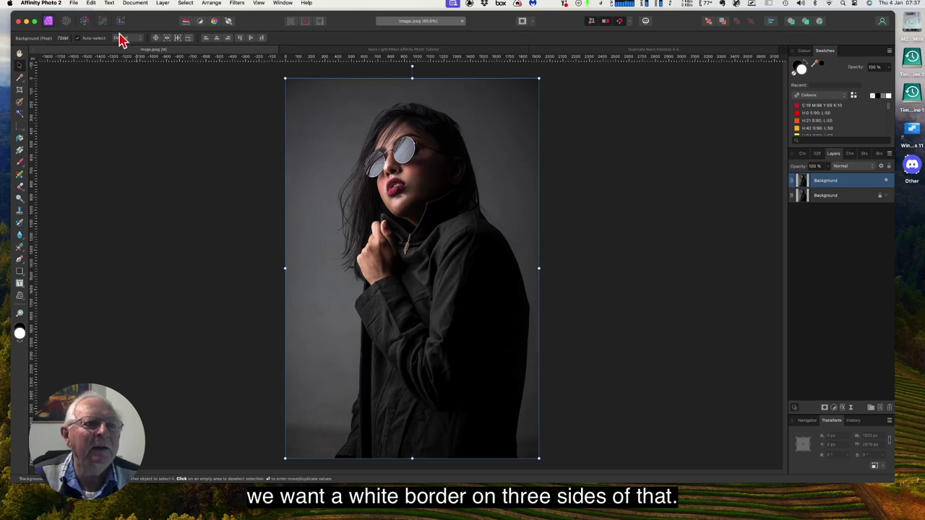
Resize the canvas to 3380 × 3263 px.
click(135, 4)
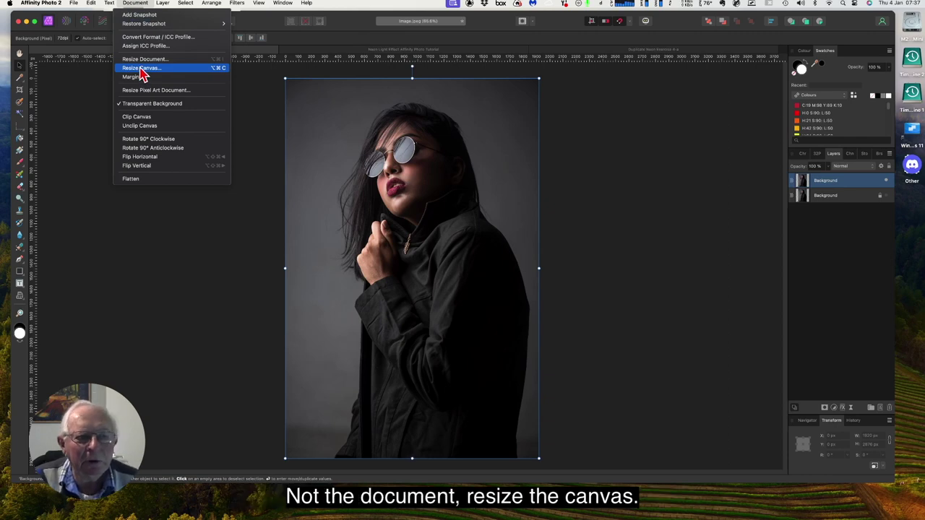
click(143, 68)
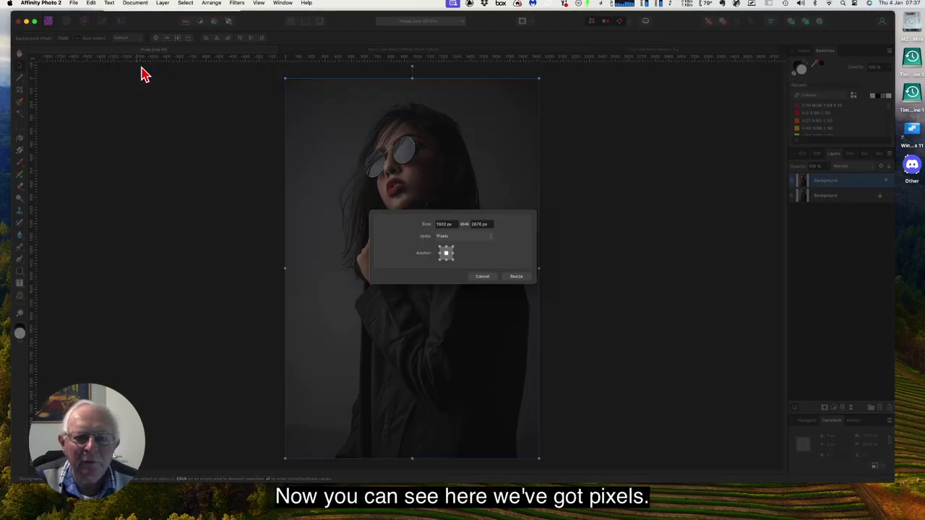
double_click(445, 224)
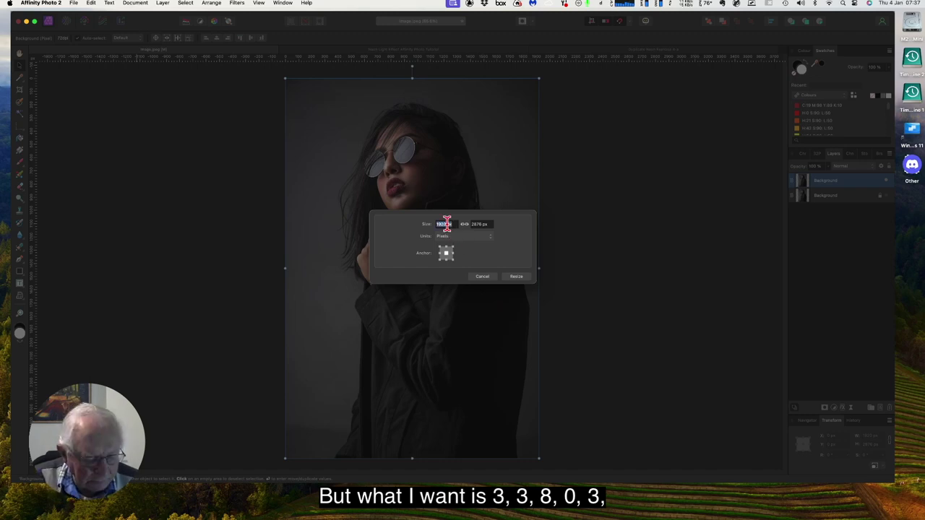
text(338)
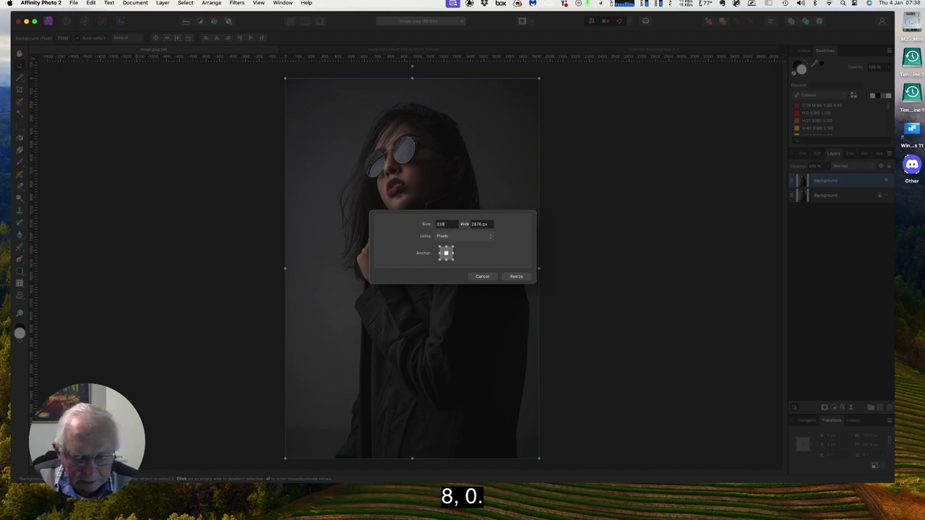
text(0)
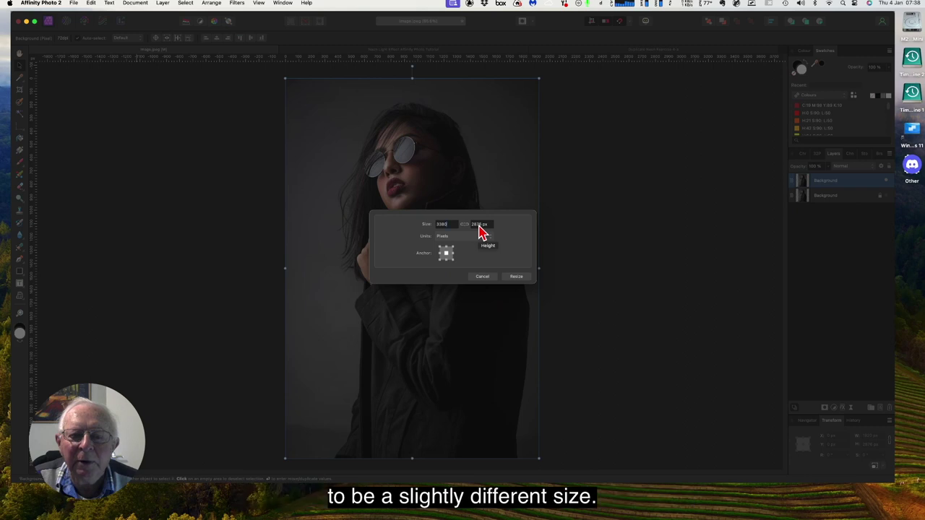
click(478, 224)
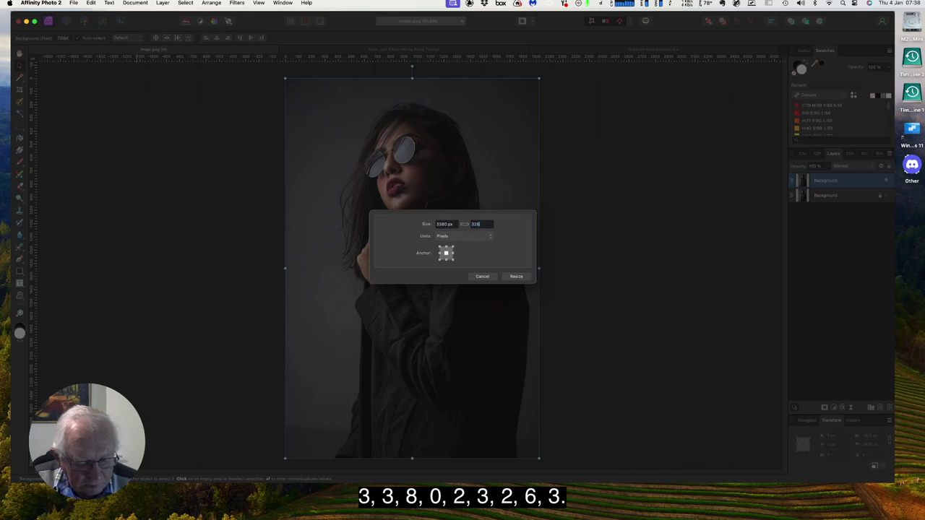
text(3263)
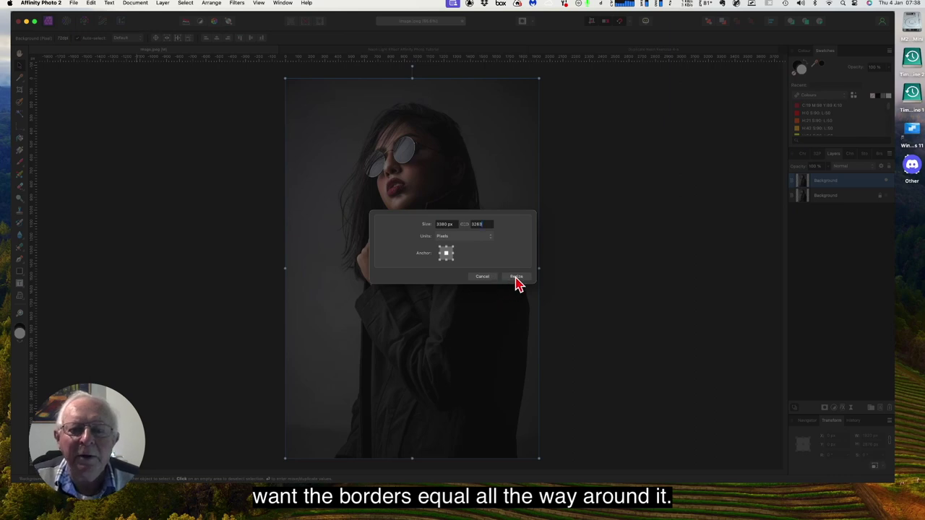
click(516, 278)
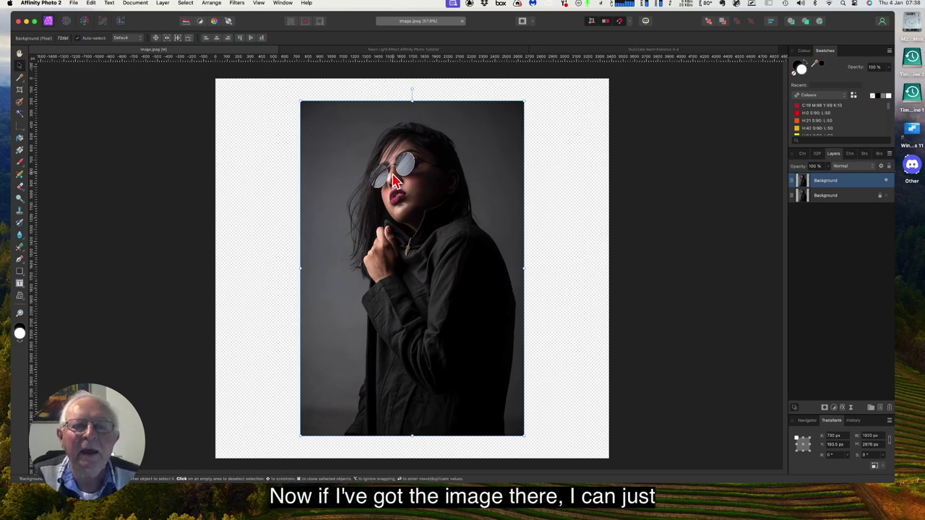
Drag the portrait down until it sits flush with the canvas bottom at Y 387 px.
drag(394, 183, 394, 202)
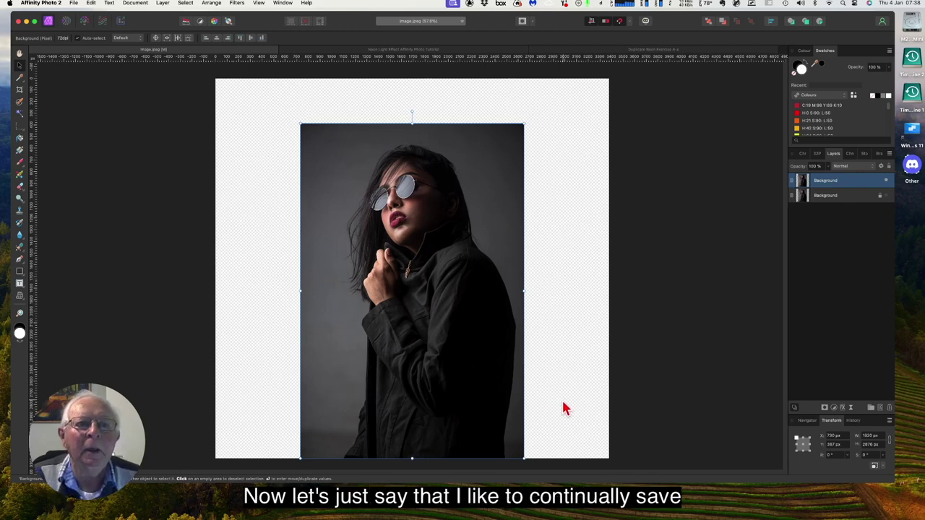
Save the document as 'Neon Image Sample' in the Dropbox Affinity Photo folder.
click(73, 3)
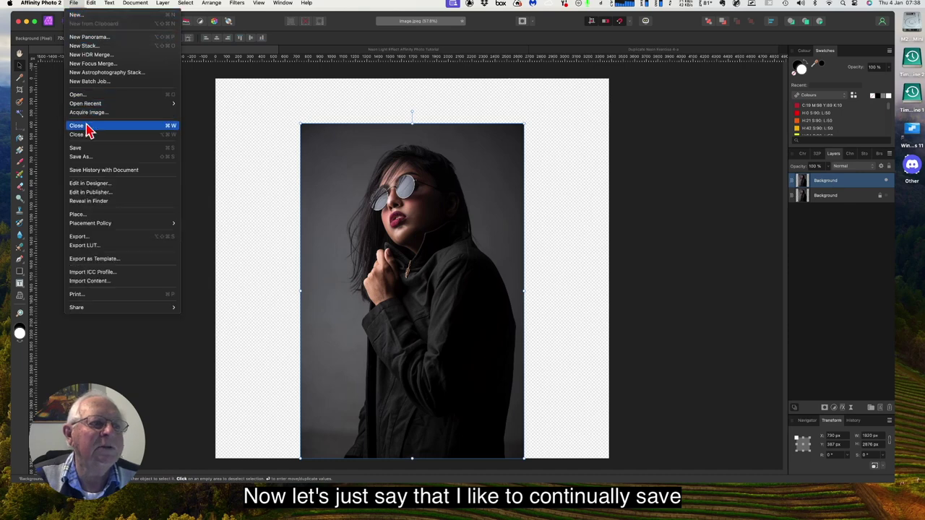
click(99, 162)
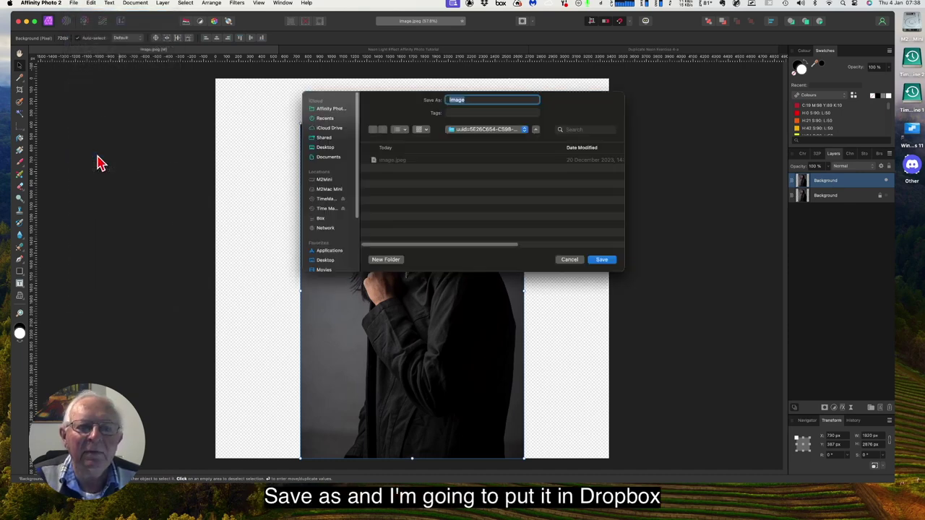
click(359, 207)
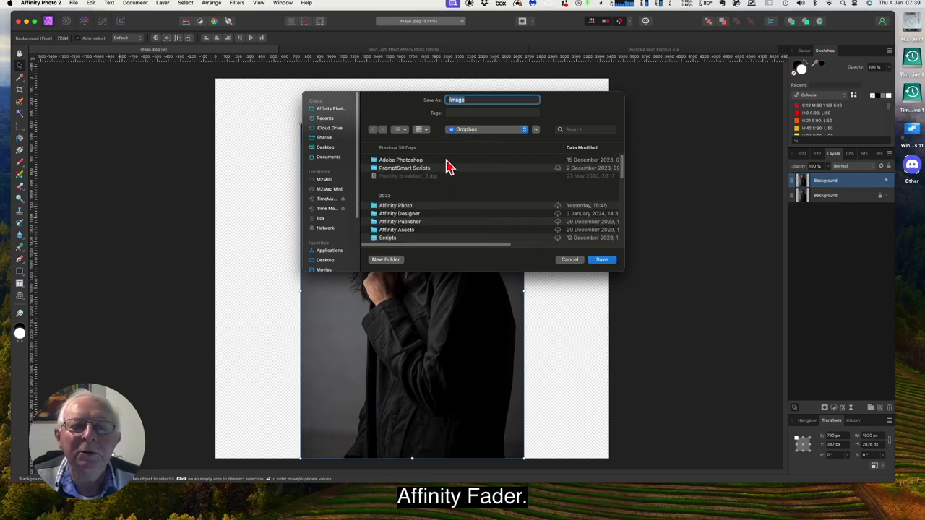
click(393, 208)
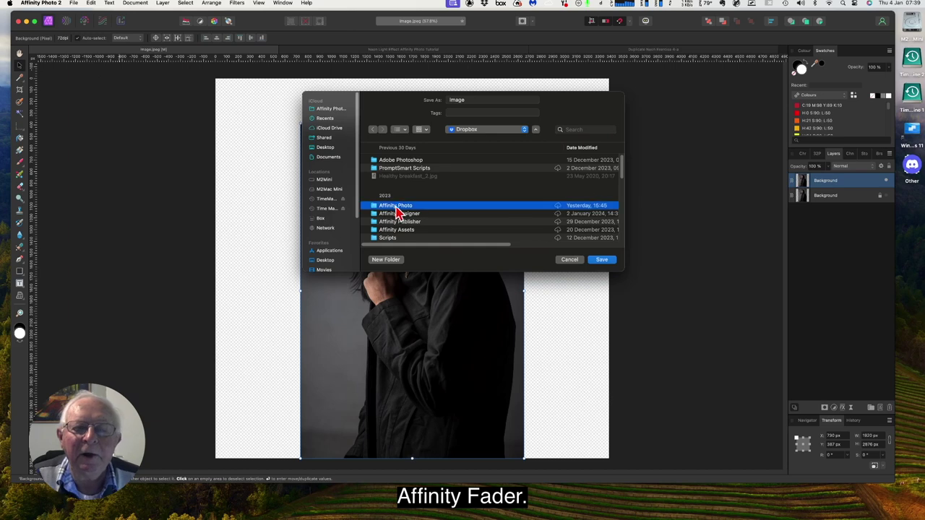
click(601, 260)
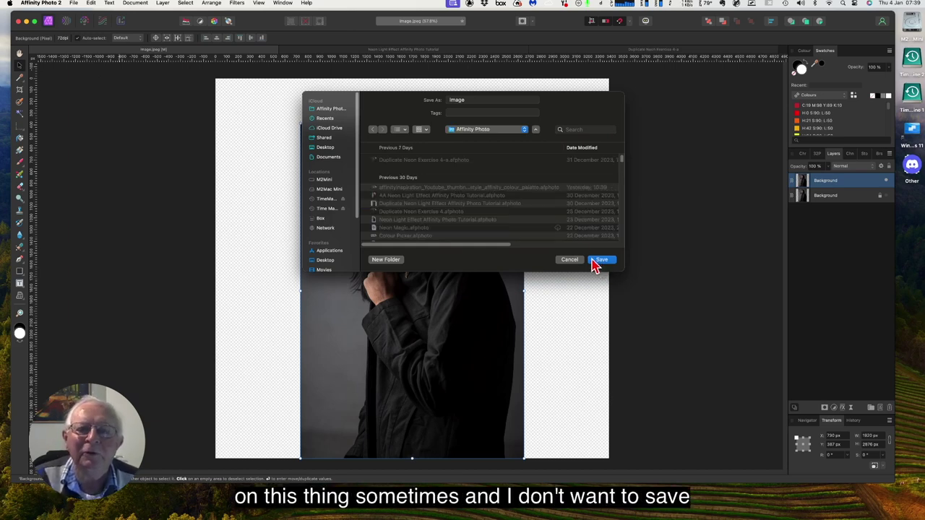
drag(469, 99, 446, 100)
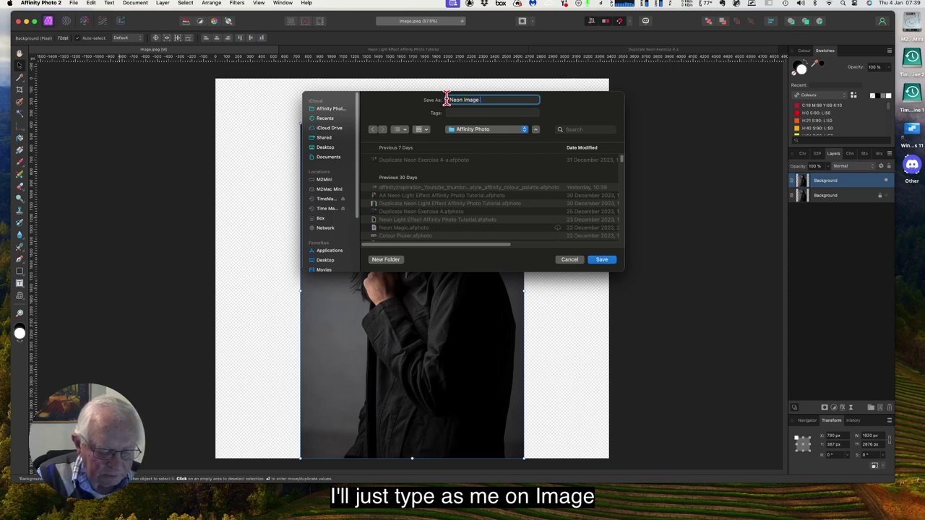
text(Neon image Sample)
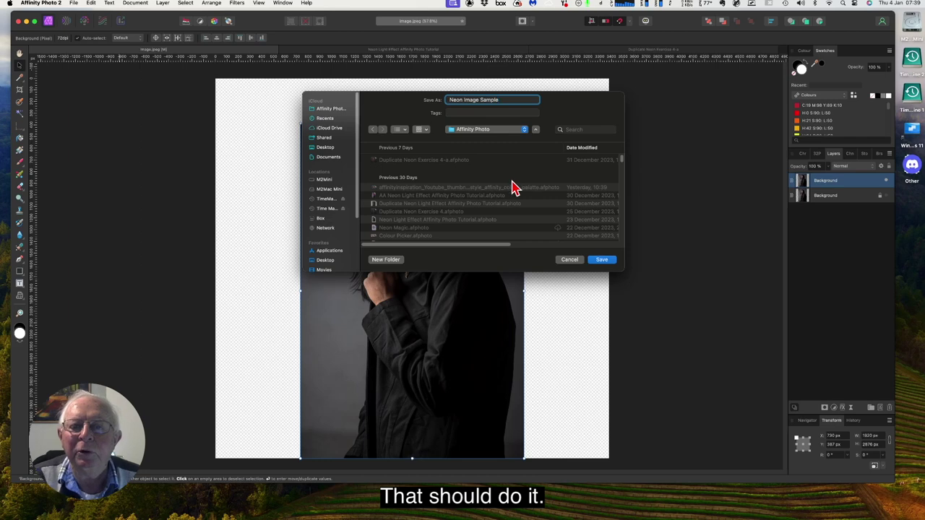
click(602, 260)
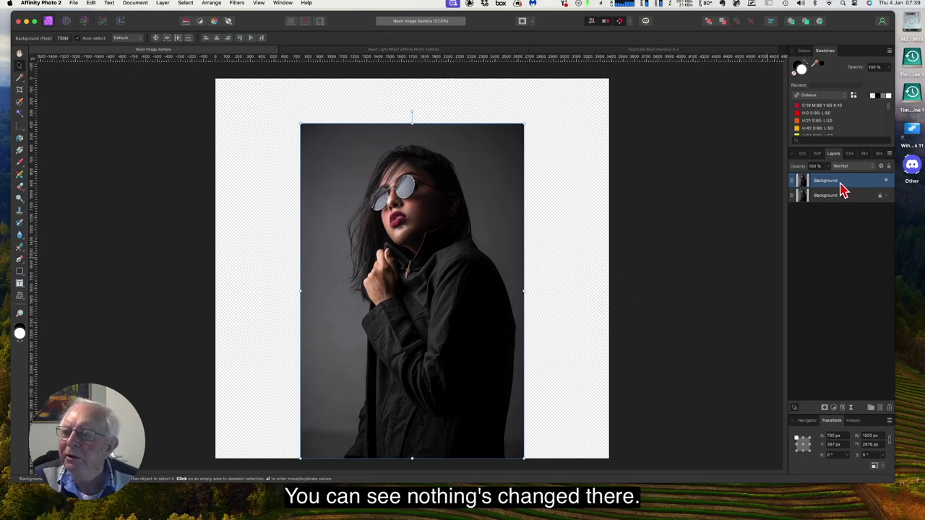
Select the top Background copy layer and choose the Rectangle Tool.
click(542, 243)
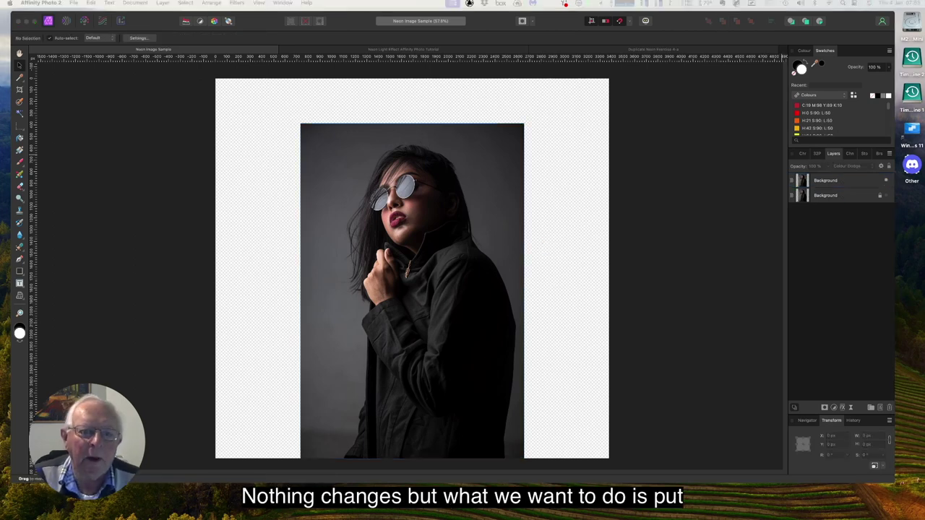
click(847, 184)
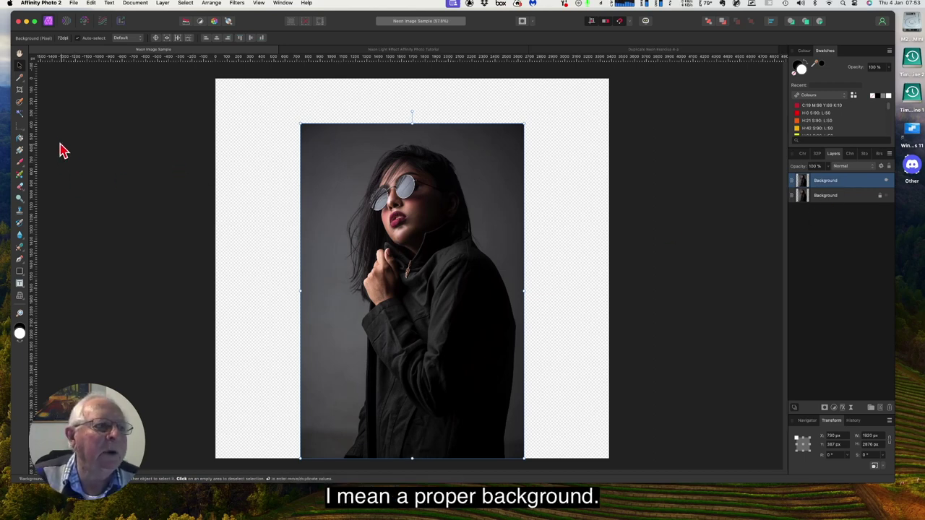
click(21, 272)
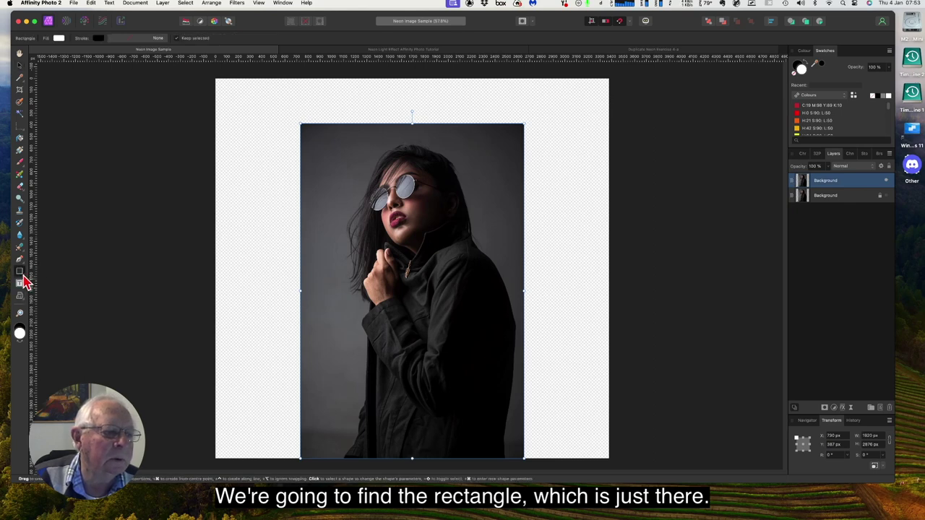
click(24, 282)
click(56, 273)
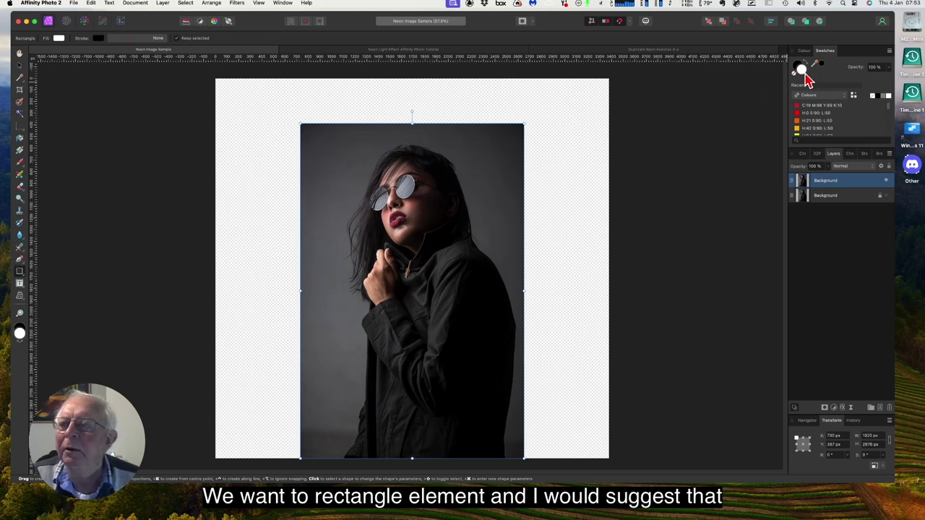
Set the rectangle fill to a dark grey sampled from the photo's backdrop.
drag(817, 68, 322, 216)
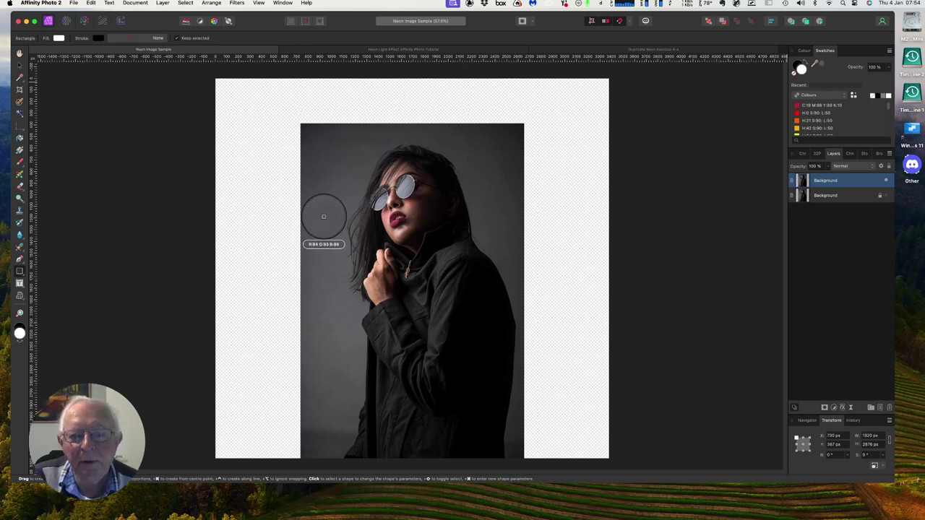
click(323, 216)
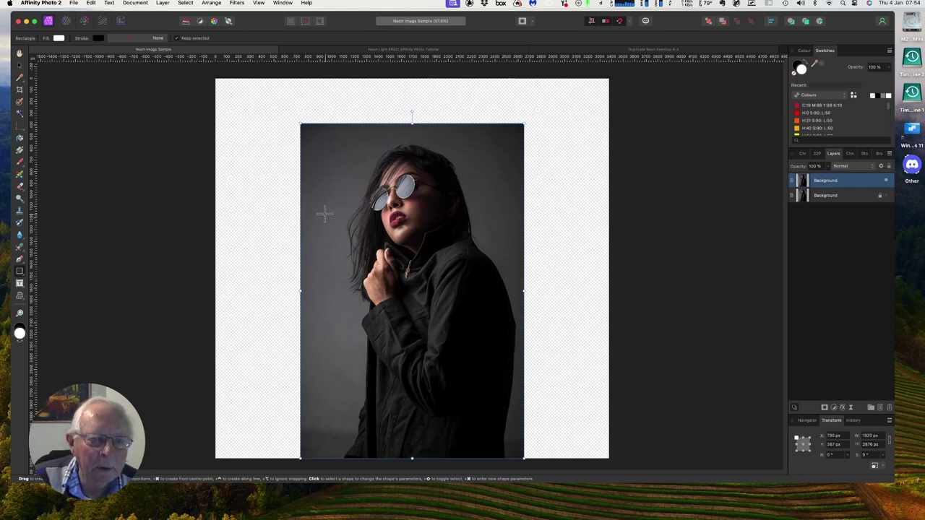
key(super+d)
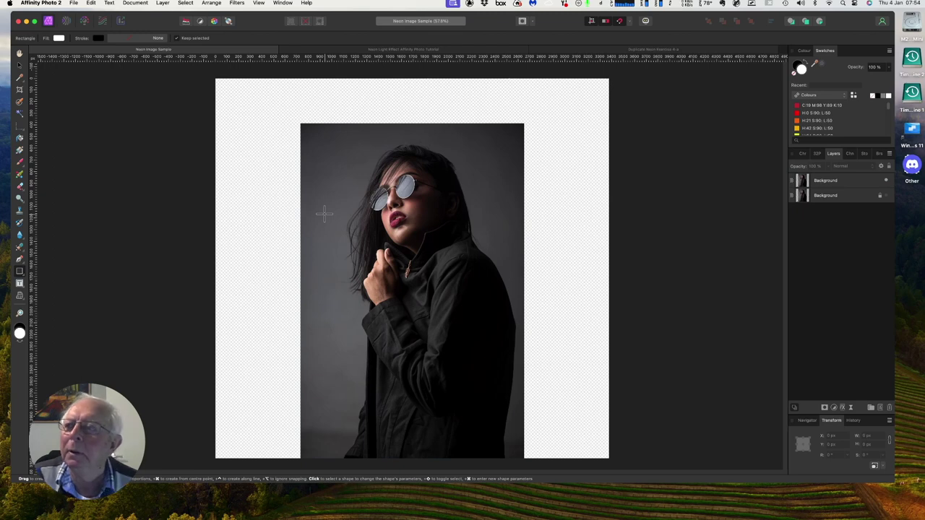
click(796, 65)
click(802, 72)
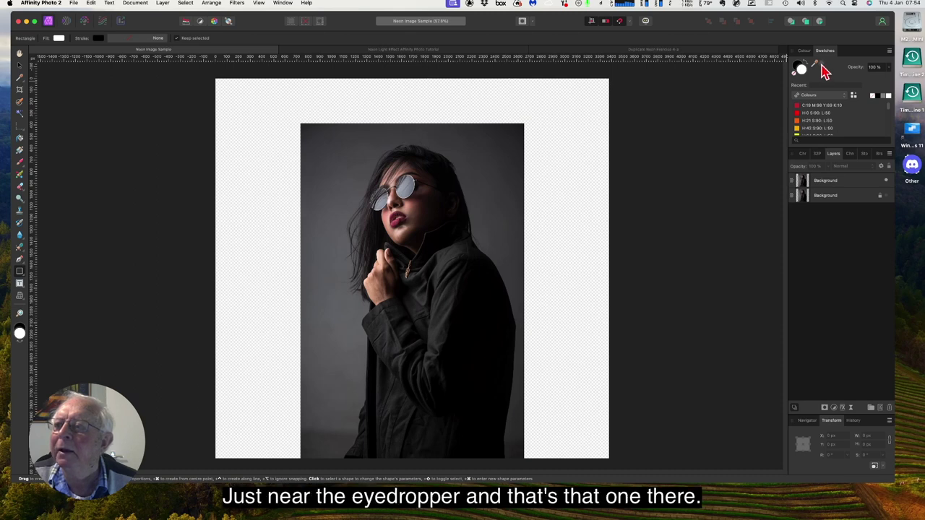
drag(823, 65, 804, 75)
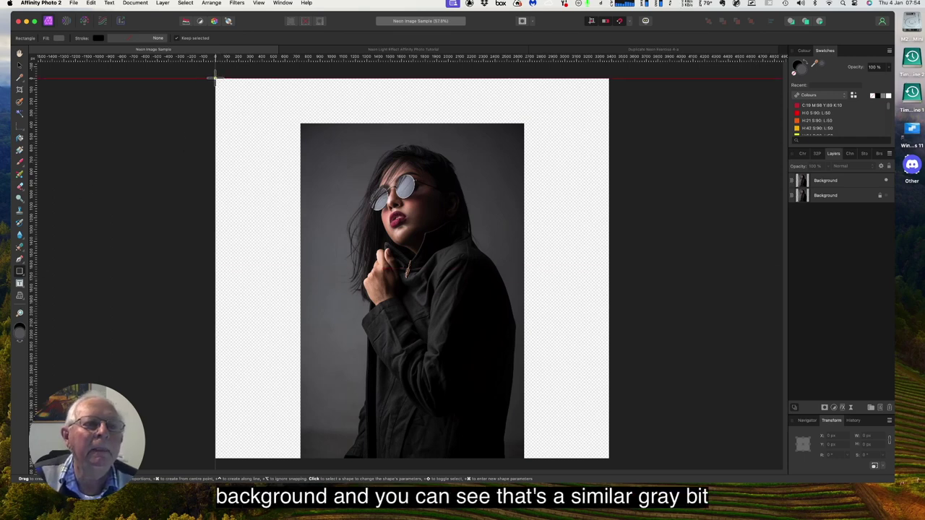
Draw a grey rectangle over the whole canvas and place its layer below the top photo.
drag(215, 78, 608, 457)
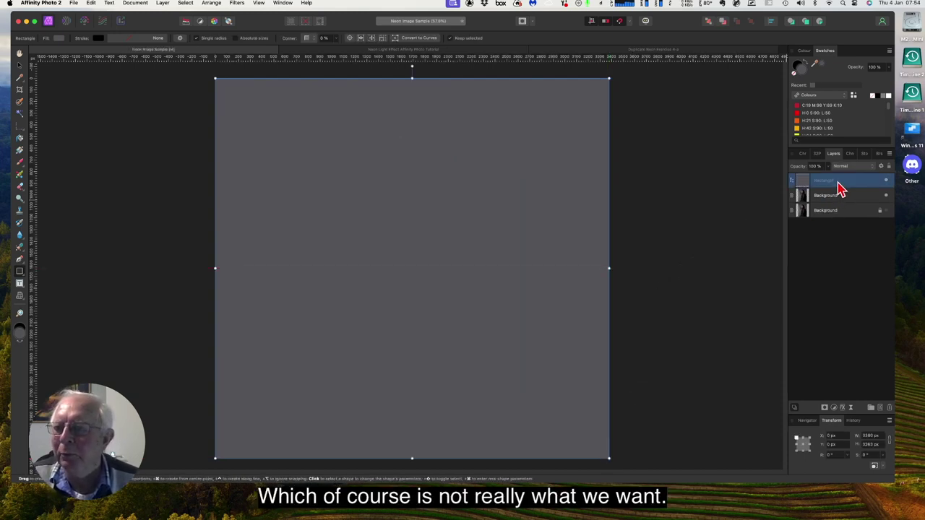
drag(840, 190, 843, 205)
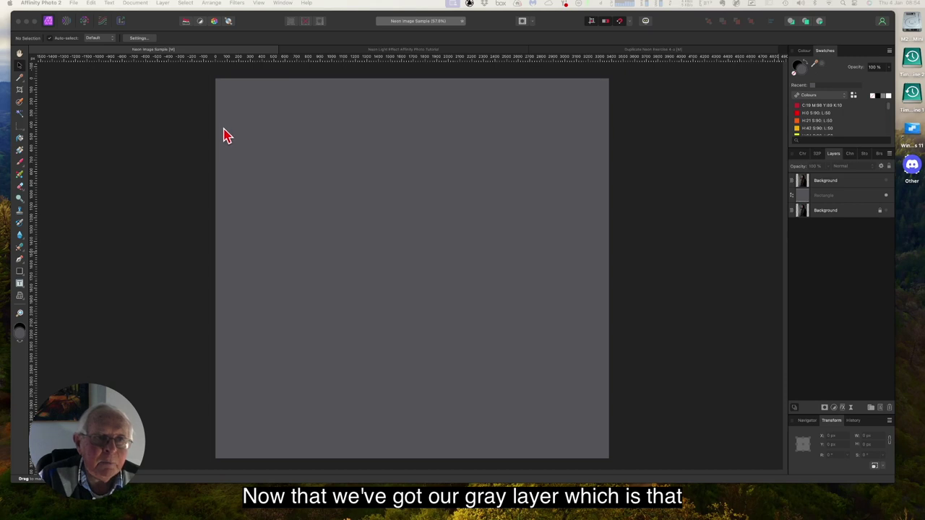
Give the rectangle a linear gradient fill running vertically from top to bottom.
click(840, 198)
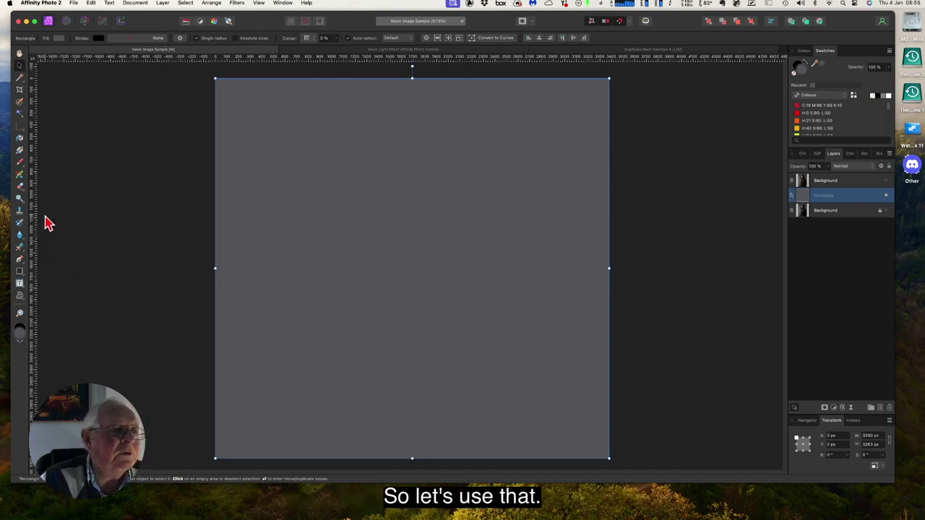
click(20, 154)
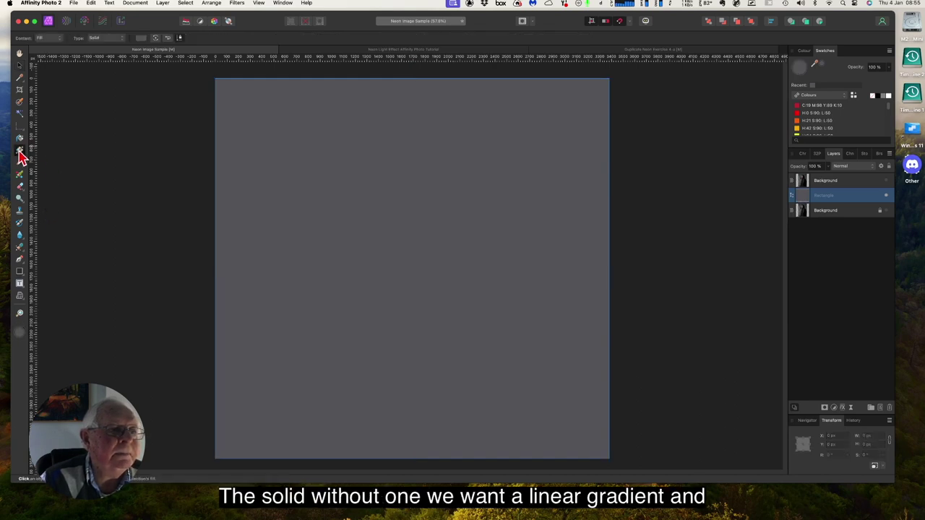
click(101, 39)
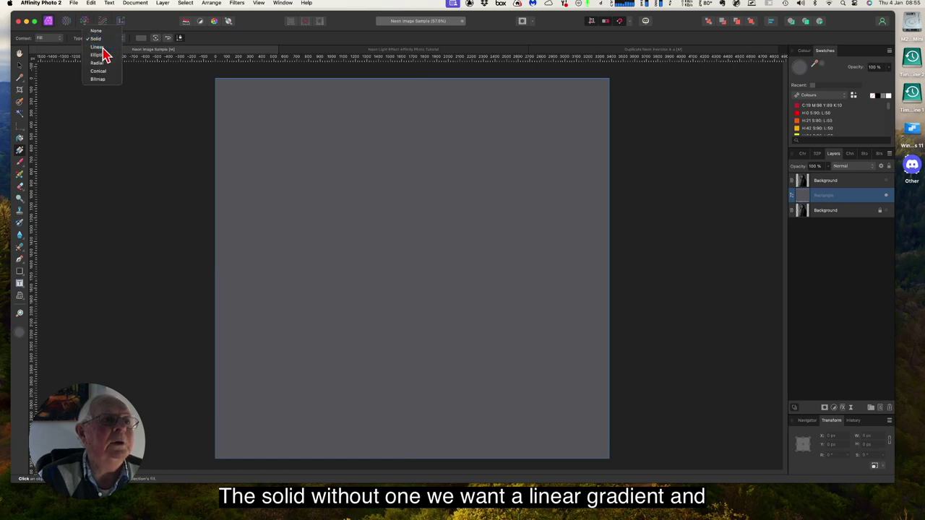
click(104, 54)
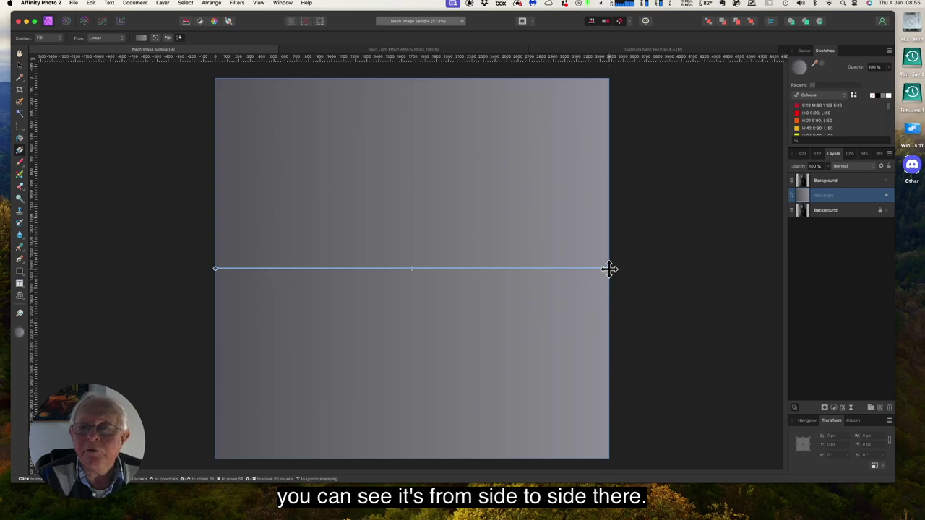
drag(609, 268, 411, 79)
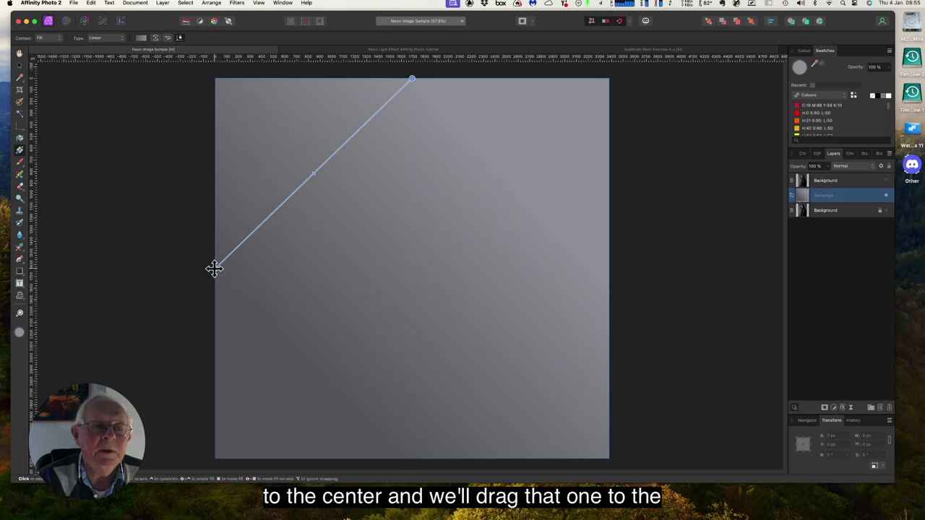
drag(215, 268, 416, 456)
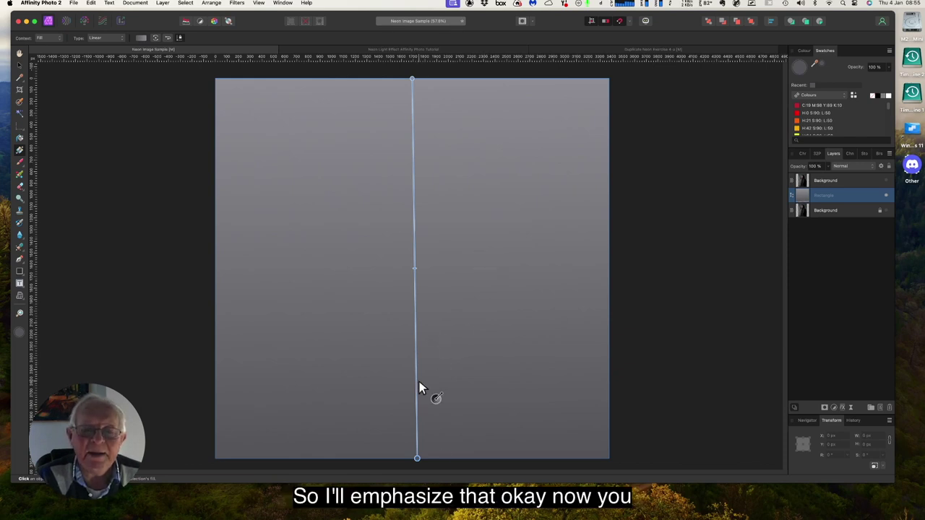
Make the gradient's bottom colour near-black purple #180A25 and pull its midpoint upward.
click(803, 50)
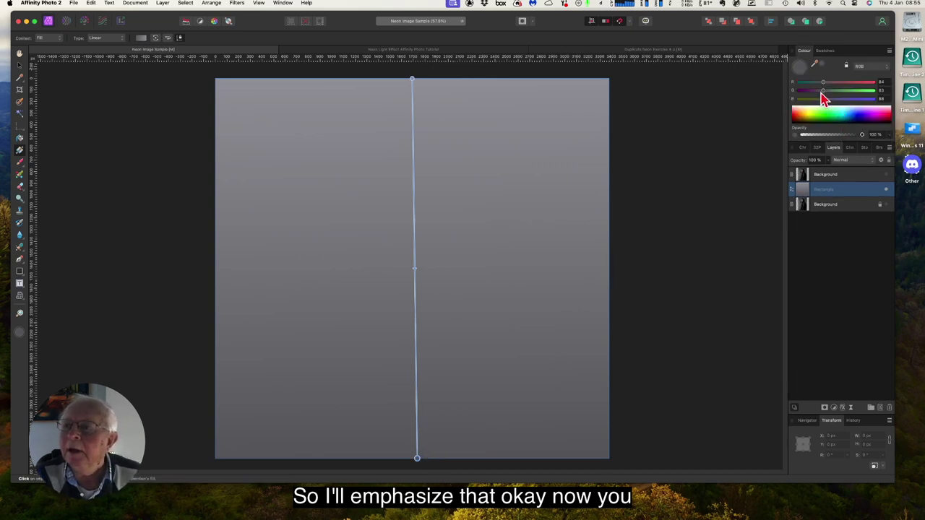
drag(821, 82, 829, 104)
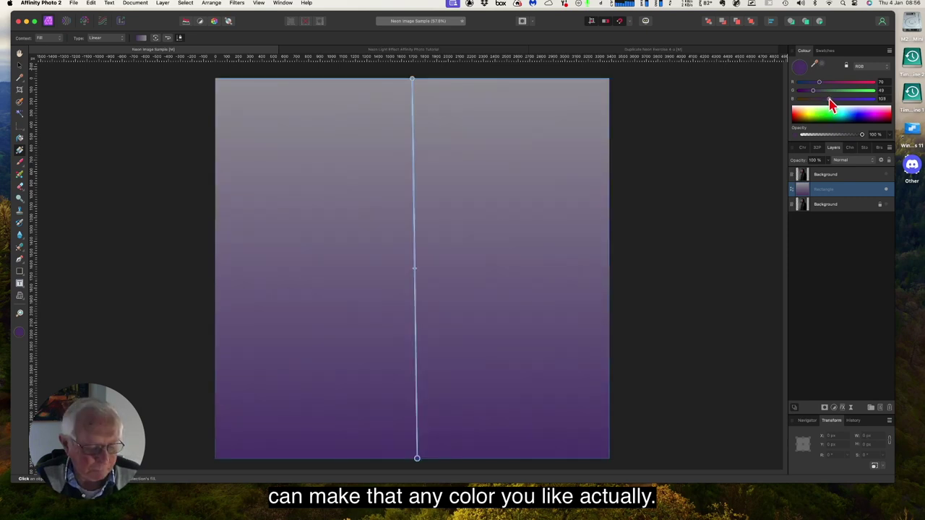
drag(829, 104, 824, 102)
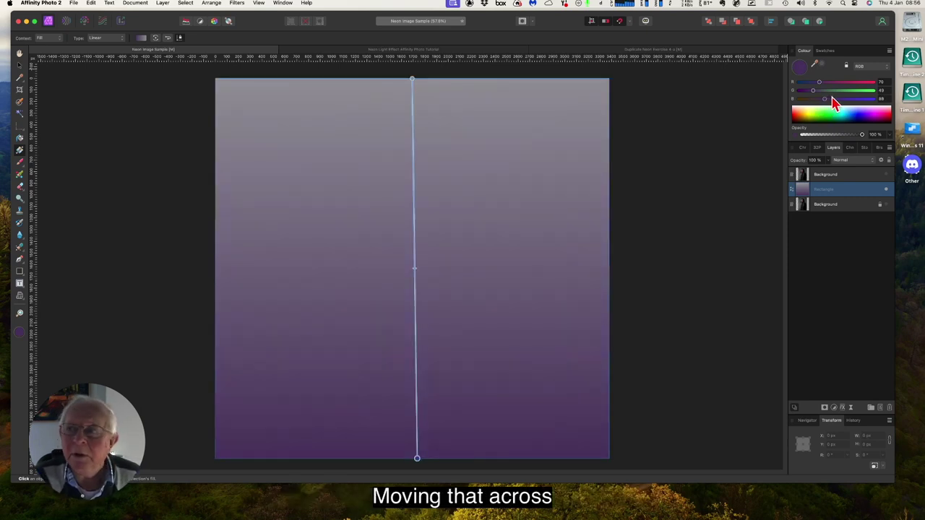
click(802, 71)
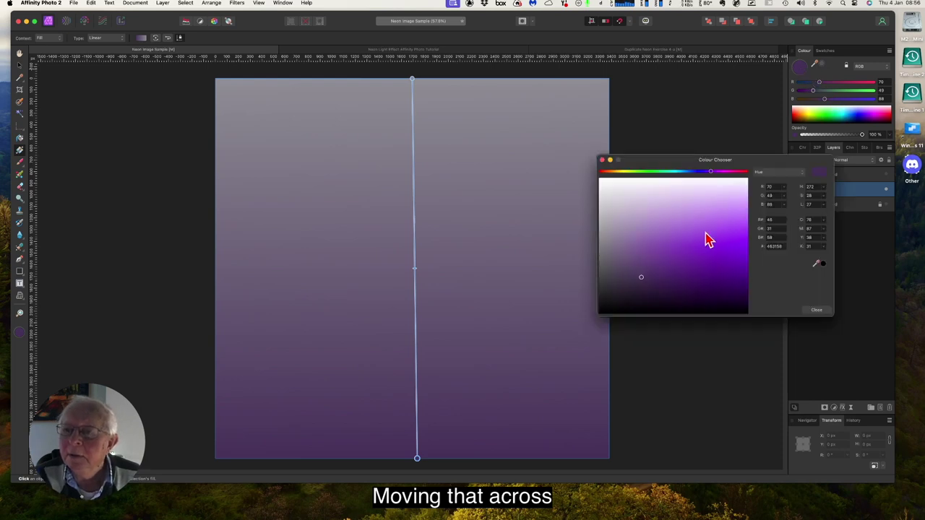
drag(641, 283, 611, 303)
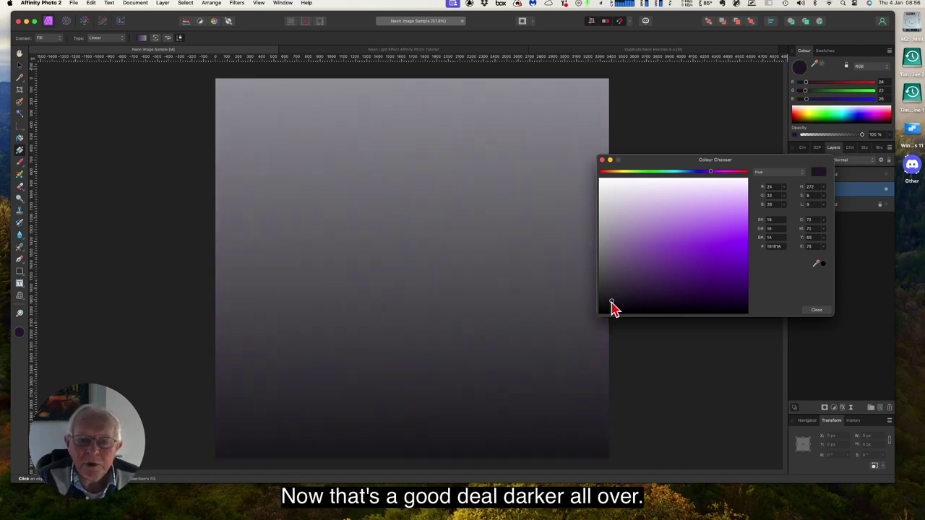
mouse_move(611, 303)
mouse_down()
mouse_move(669, 313)
mouse_move(687, 301)
mouse_up()
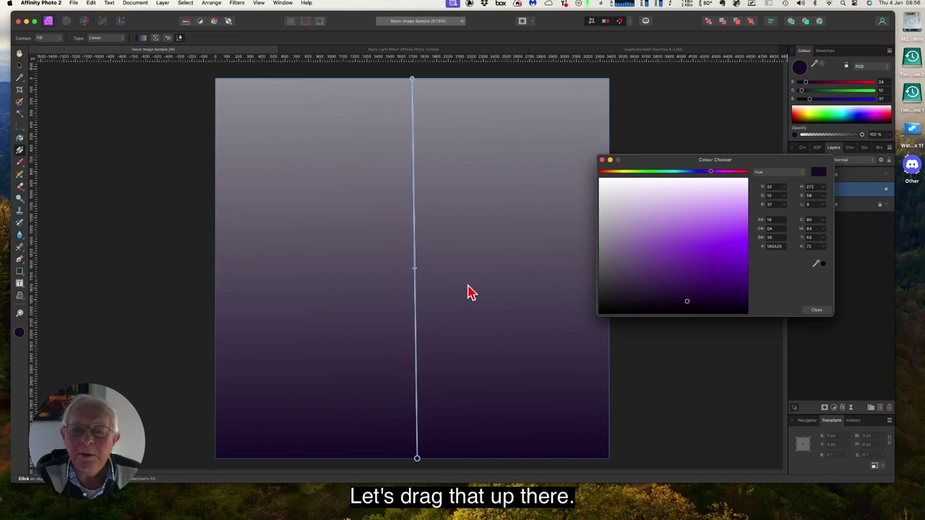
drag(415, 270, 415, 125)
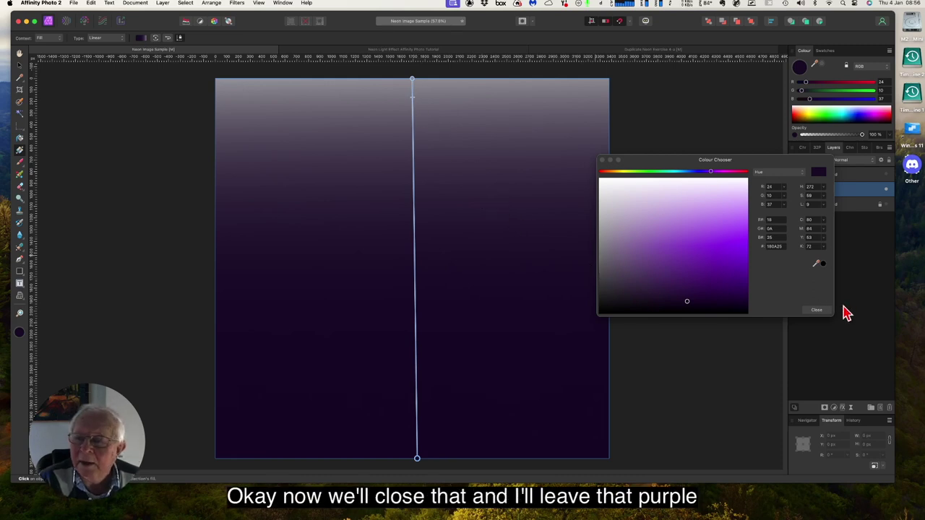
Close the Colour Chooser and make the top Background photo layer visible again.
click(816, 309)
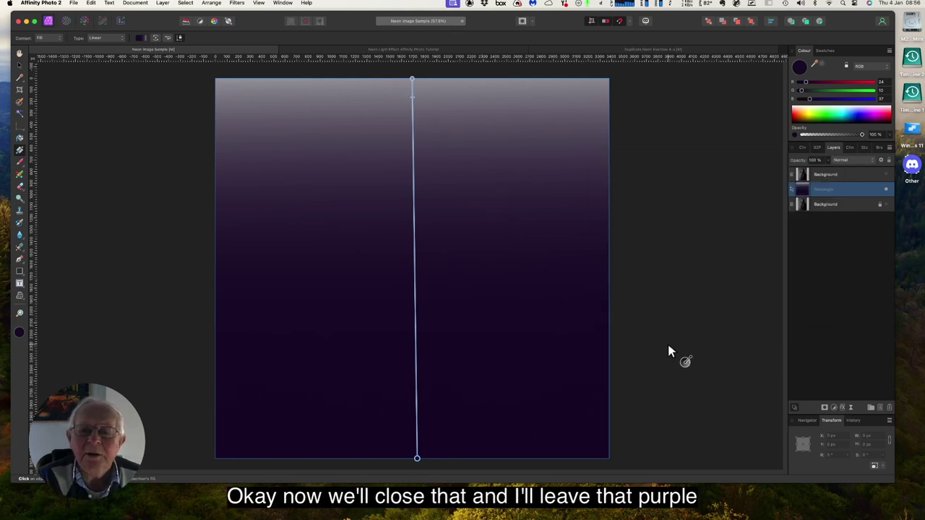
click(20, 65)
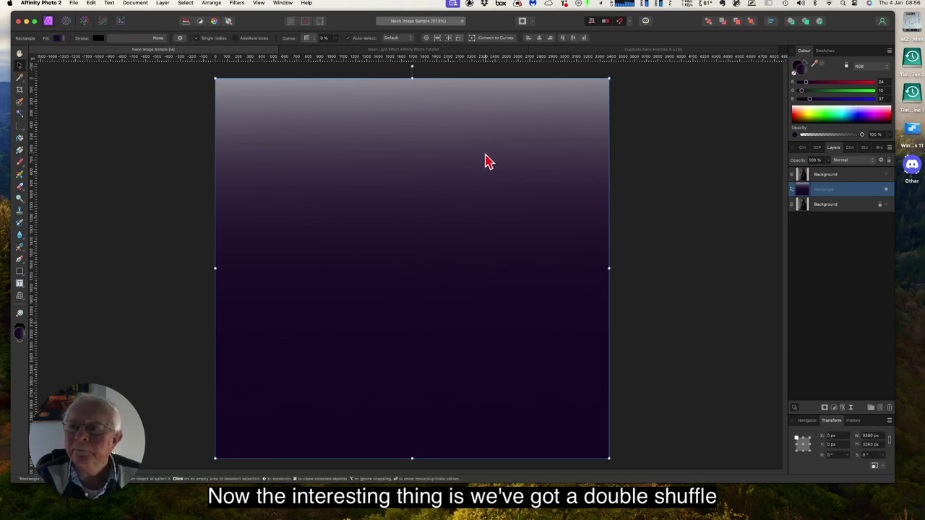
click(834, 178)
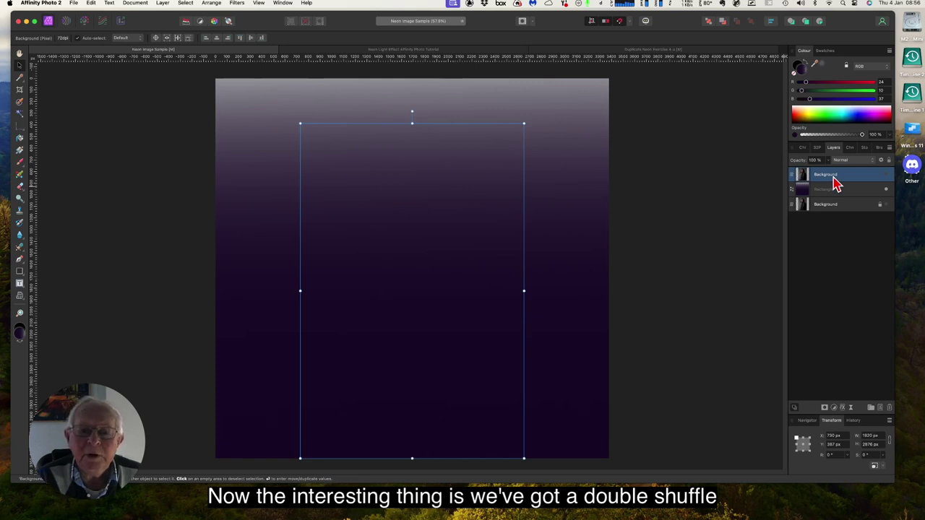
click(886, 174)
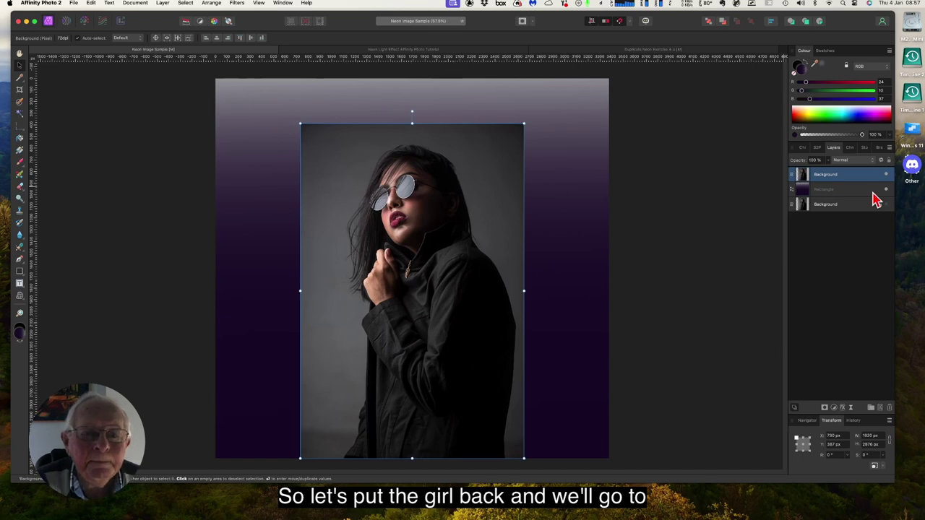
Undo an accidental nudge of the photo and deselect everything.
click(20, 104)
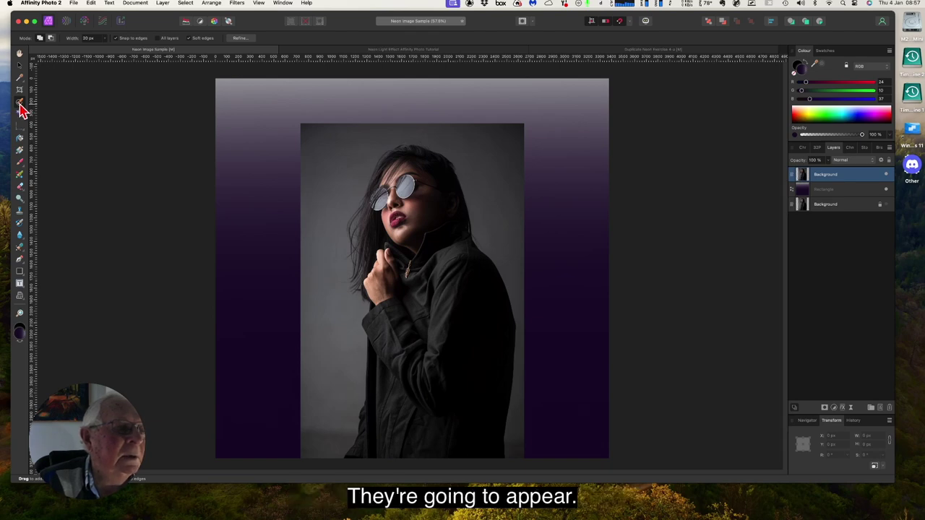
click(20, 66)
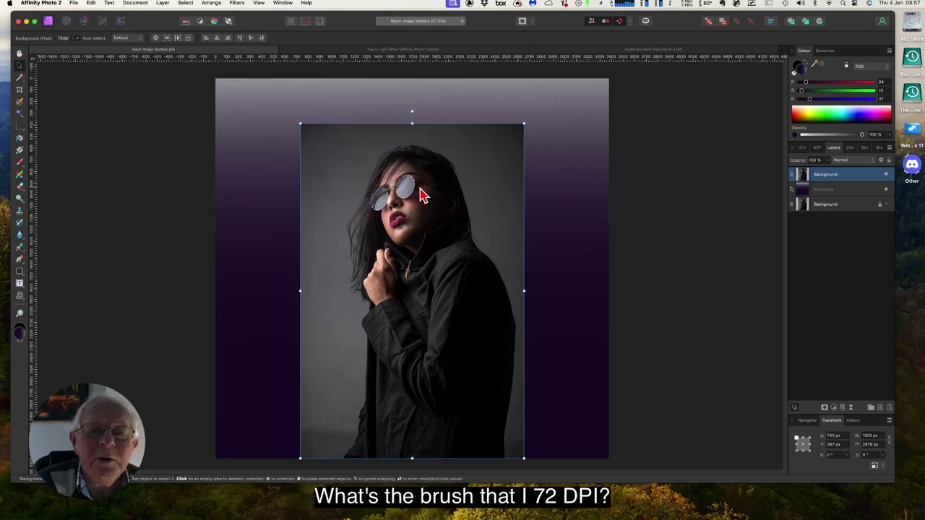
drag(411, 175, 403, 190)
key(super+z)
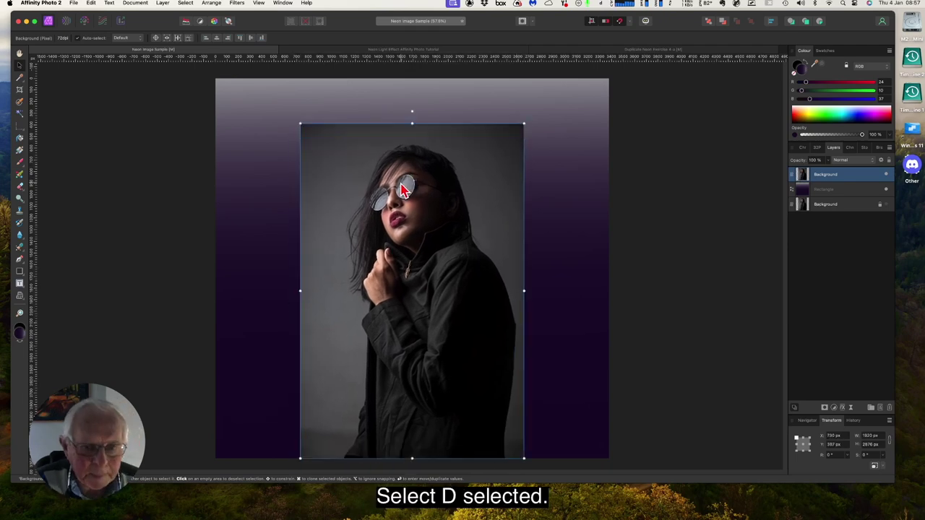
click(193, 7)
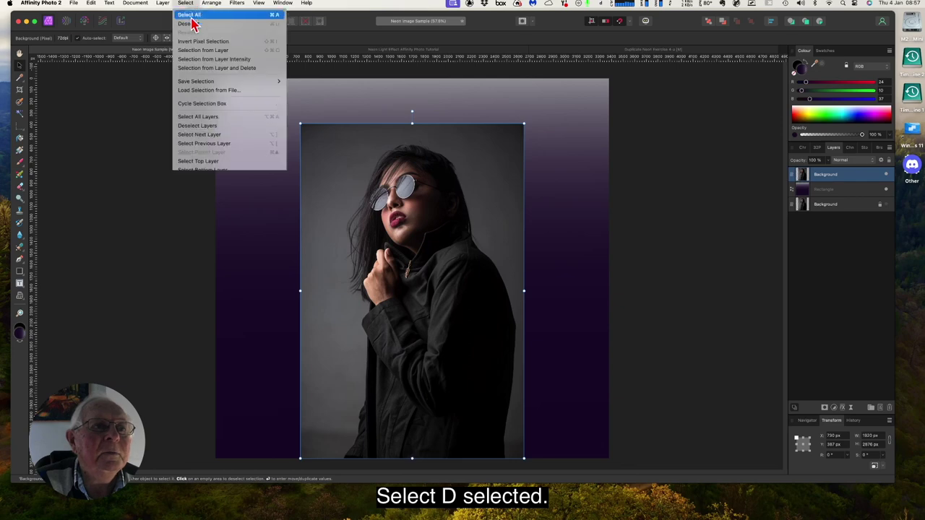
click(192, 29)
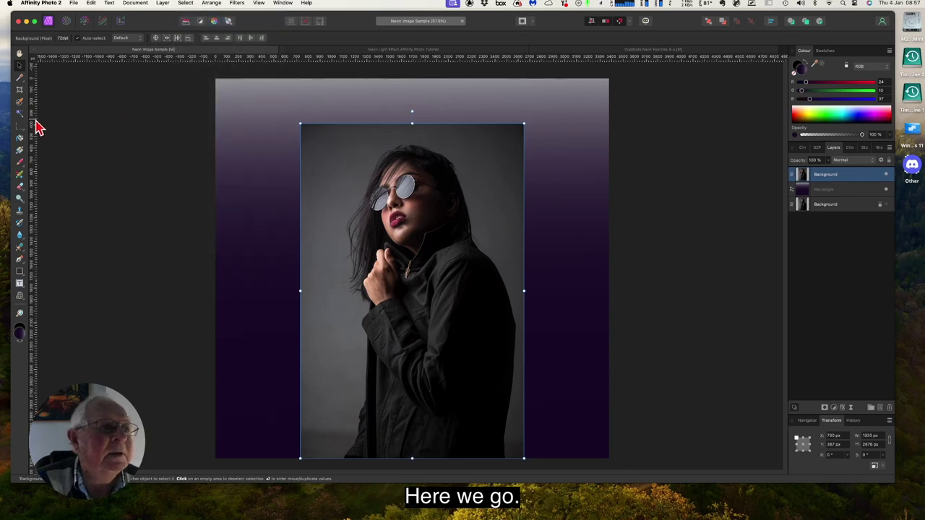
With the Selection Brush, paint a rough selection over the woman from her hair down her jacket.
click(19, 103)
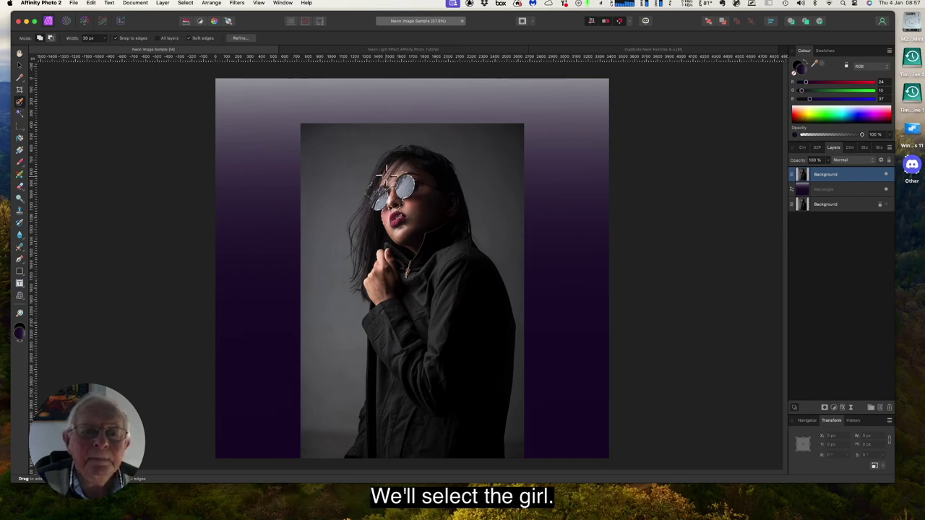
mouse_move(380, 163)
mouse_down()
mouse_move(353, 224)
mouse_move(362, 273)
mouse_move(354, 289)
mouse_move(381, 307)
mouse_move(371, 322)
mouse_move(376, 365)
mouse_up()
mouse_move(420, 402)
mouse_down()
mouse_move(420, 436)
mouse_move(401, 409)
mouse_move(394, 440)
mouse_move(484, 448)
mouse_move(462, 451)
mouse_move(492, 446)
mouse_up()
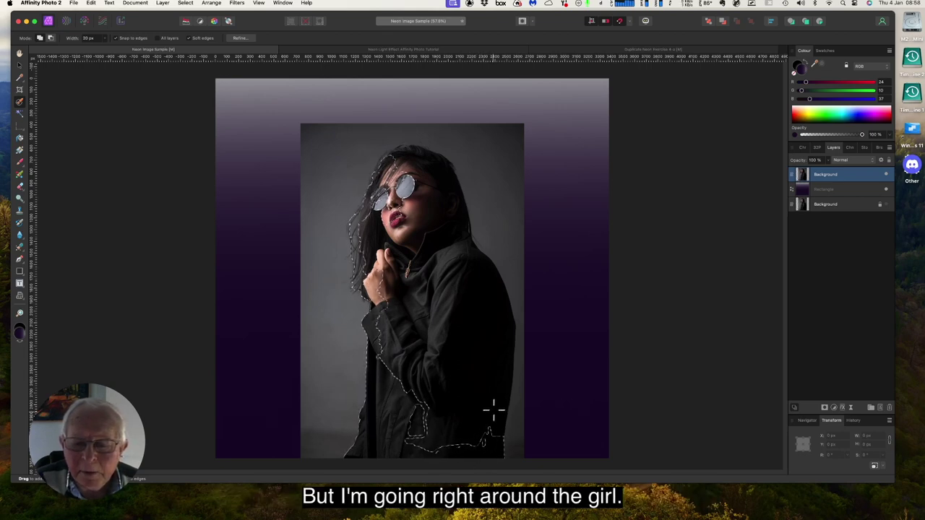
drag(500, 397, 503, 387)
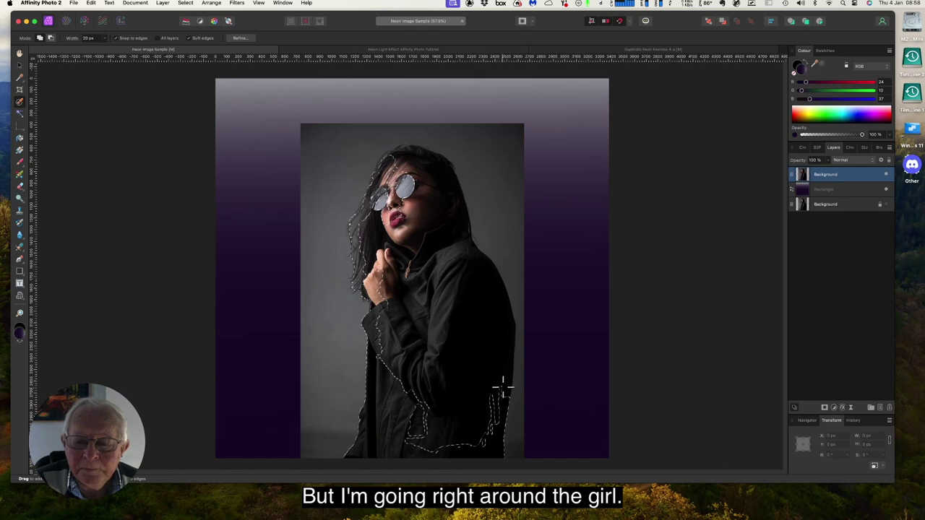
mouse_move(504, 354)
mouse_down()
mouse_move(495, 296)
mouse_move(473, 249)
mouse_up()
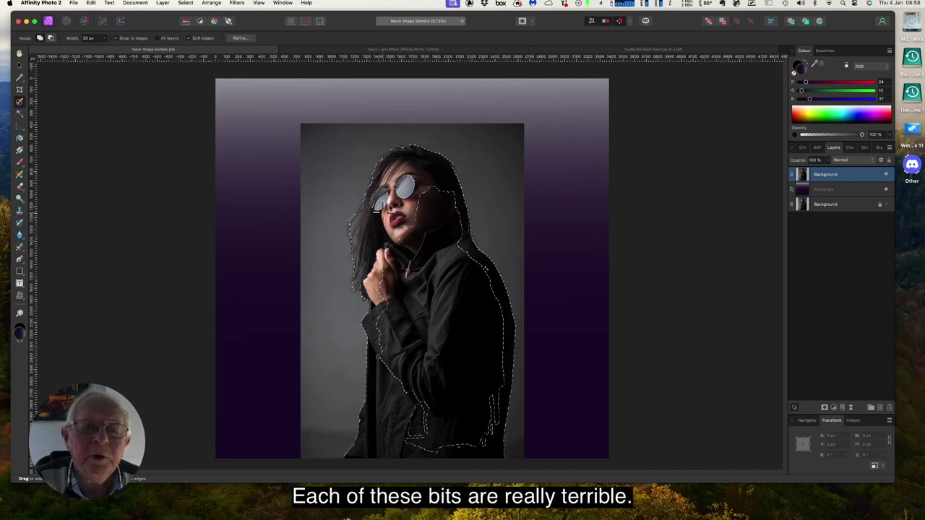
Touch up the selection edge along her shoulder and hair, toggling between add and subtract brushing.
mouse_move(431, 200)
mouse_down()
mouse_move(445, 249)
mouse_move(472, 292)
mouse_move(472, 265)
mouse_move(479, 295)
mouse_move(431, 314)
mouse_move(404, 302)
mouse_up()
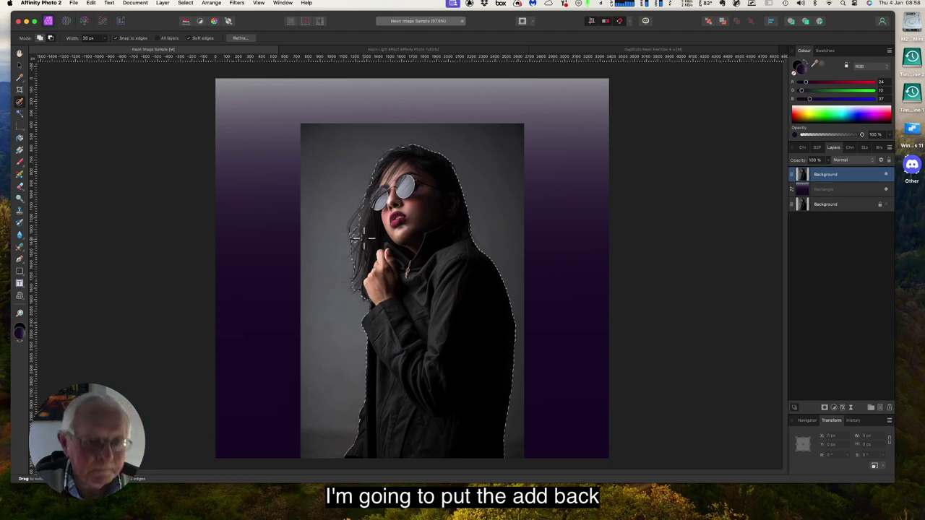
click(40, 37)
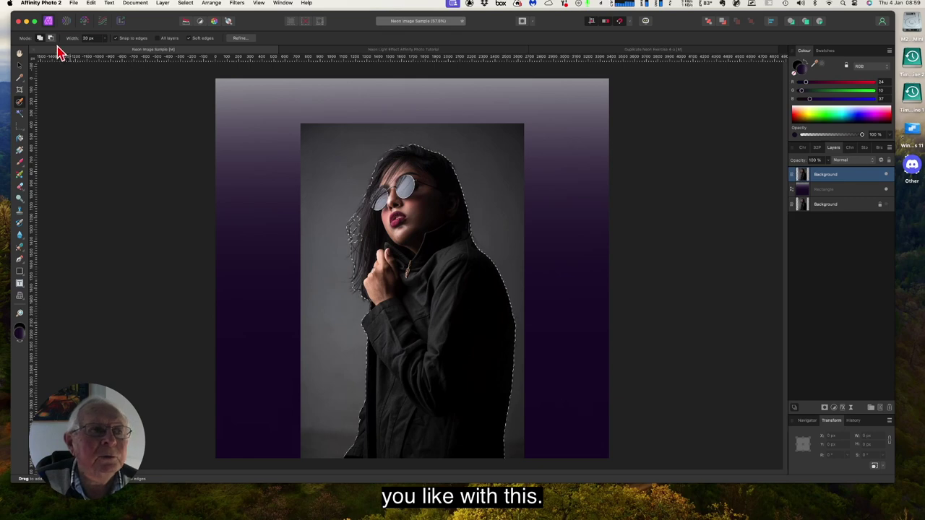
click(40, 37)
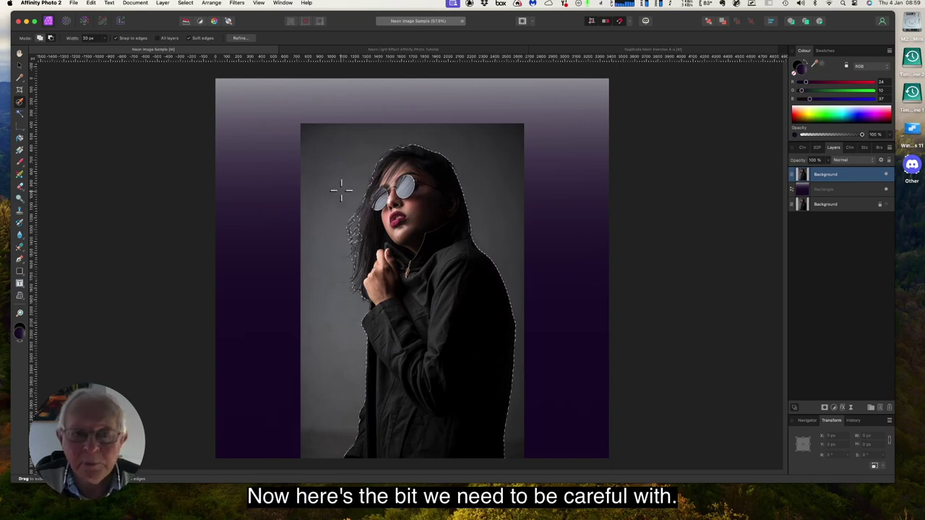
Refine the selection edge around her hair and apply it as a New layer with mask.
click(239, 38)
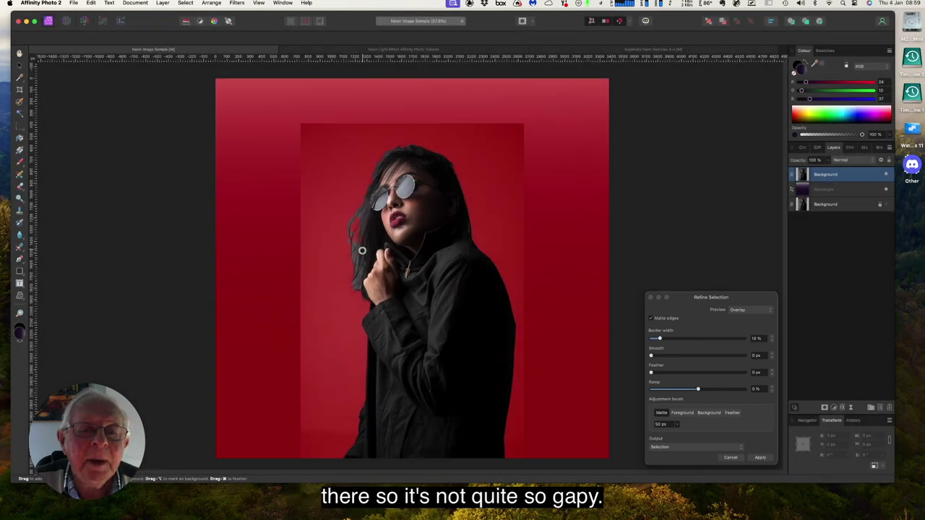
mouse_move(362, 250)
mouse_down()
mouse_move(356, 220)
mouse_move(345, 244)
mouse_up()
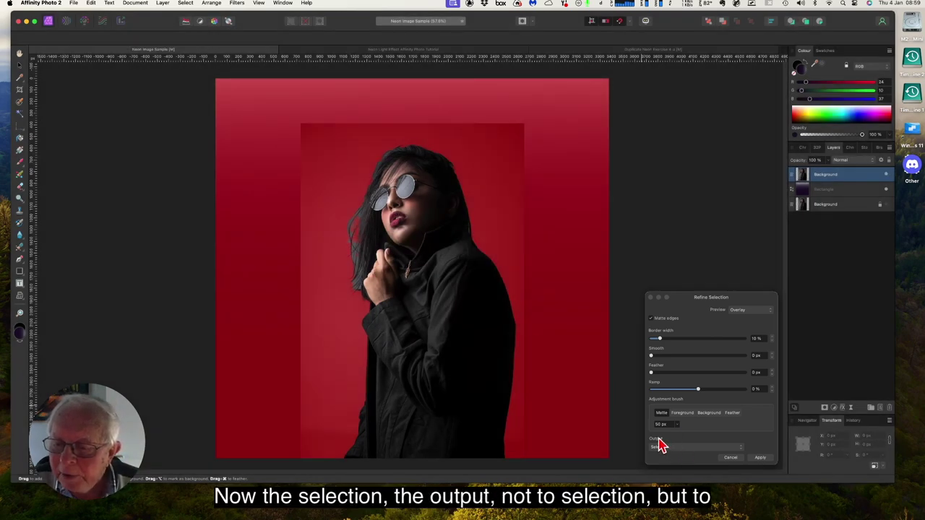
click(682, 451)
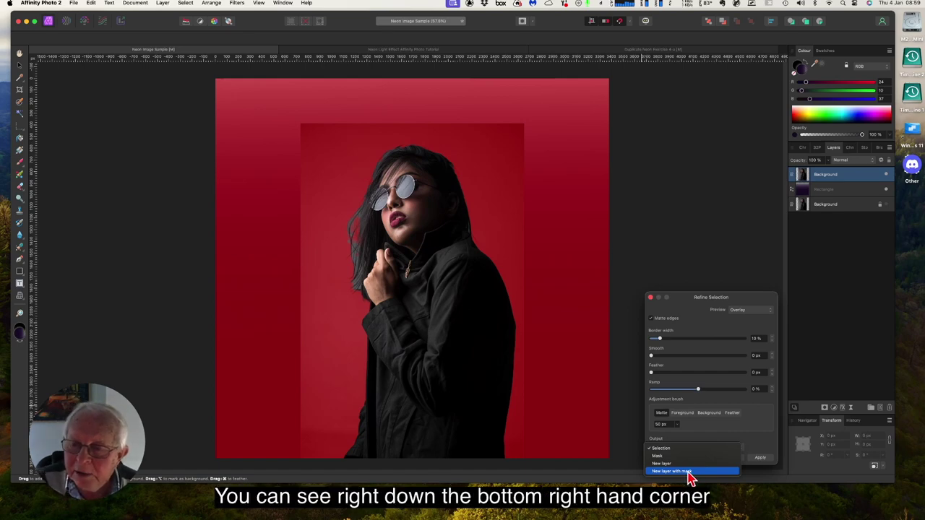
click(679, 301)
drag(679, 301, 575, 140)
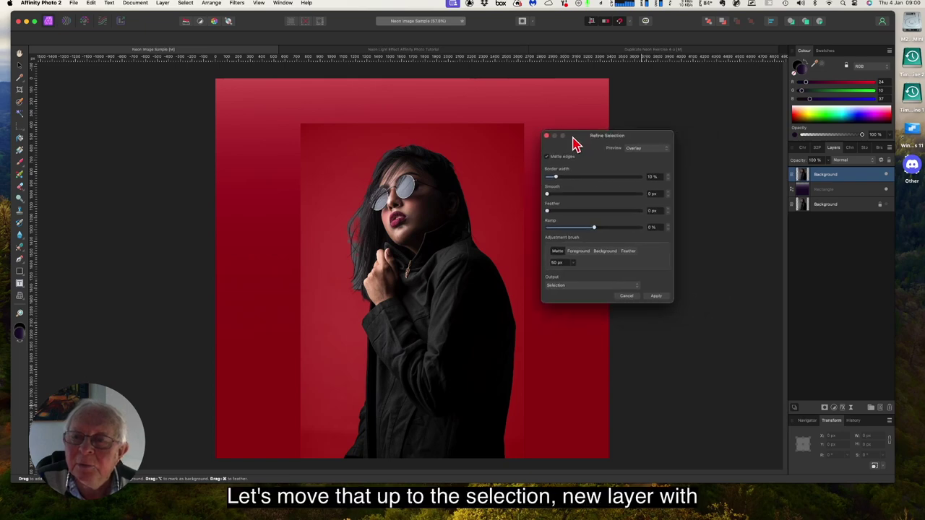
click(575, 286)
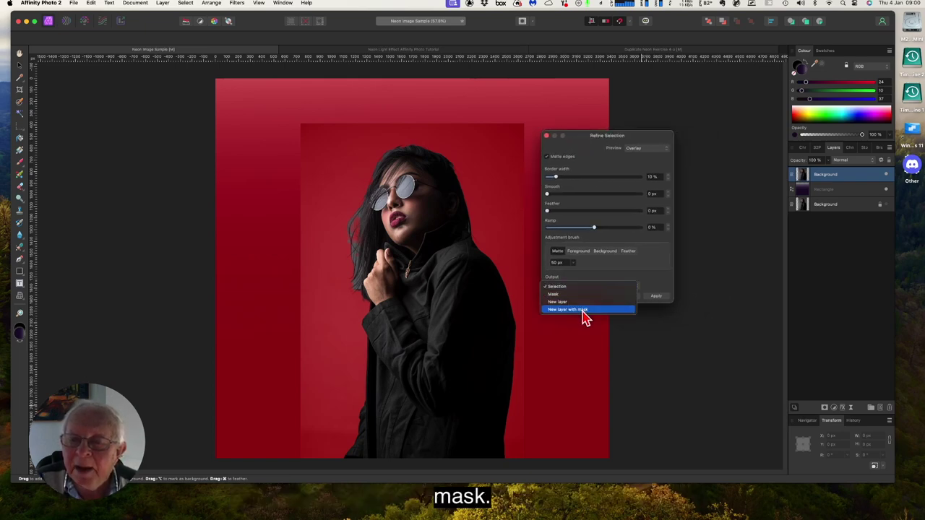
click(582, 310)
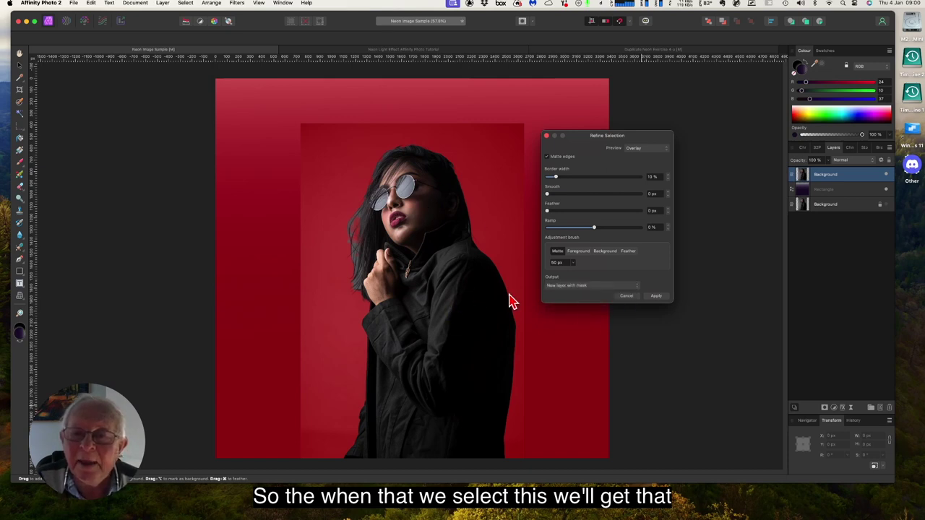
click(657, 298)
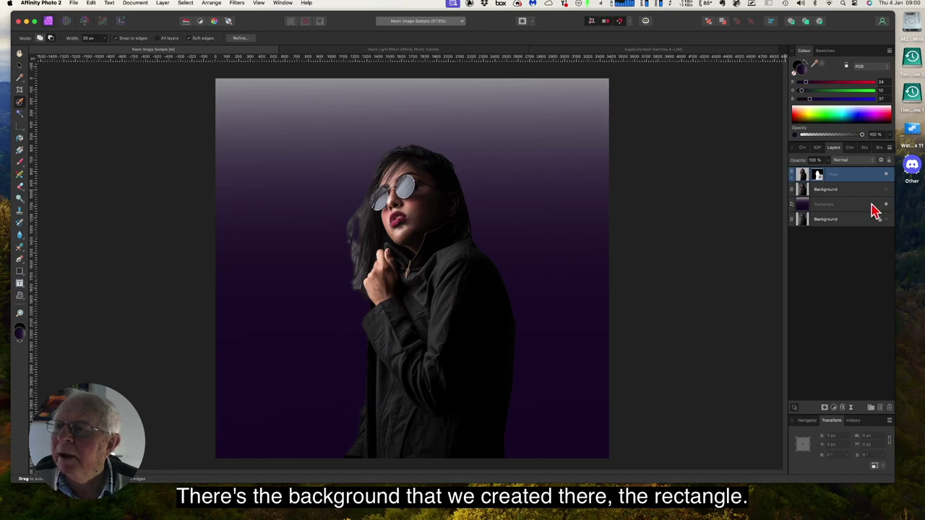
Toggle the original Background photo's visibility to compare the cutout over the purple rectangle.
click(843, 208)
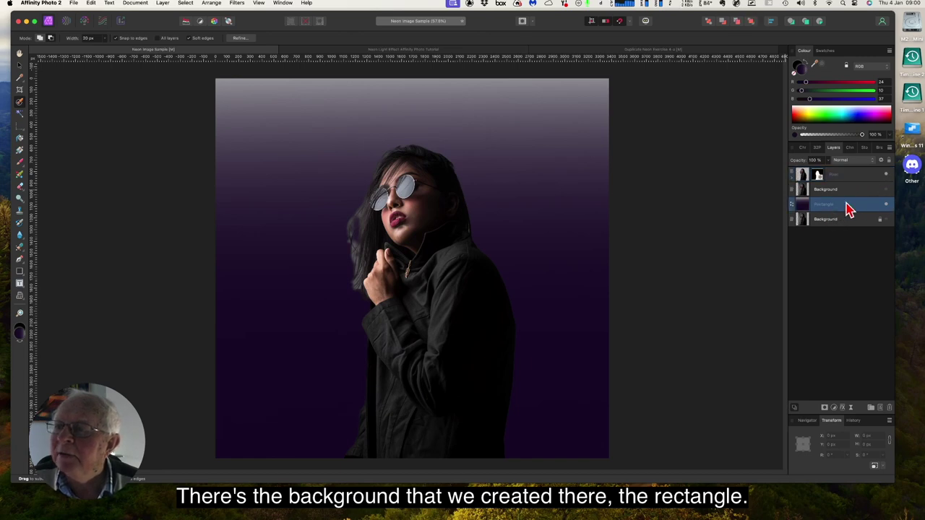
click(850, 193)
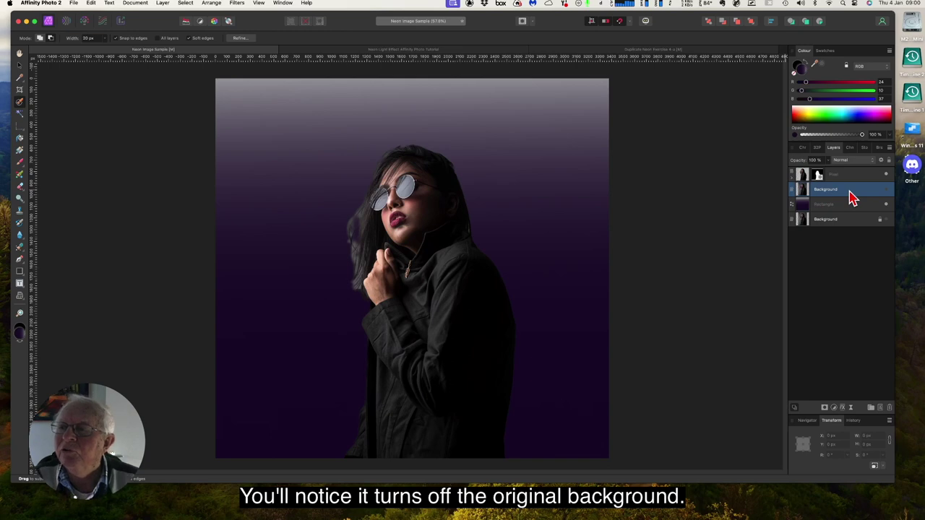
click(886, 189)
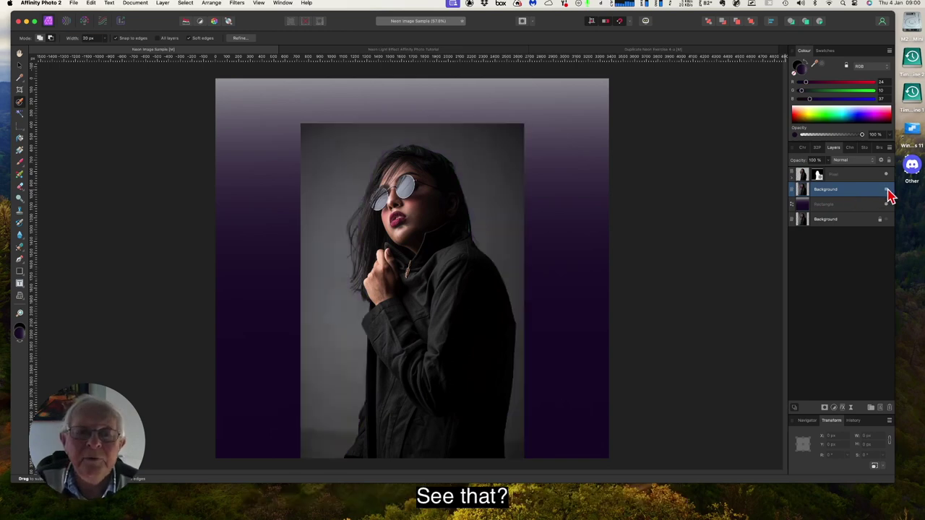
click(887, 192)
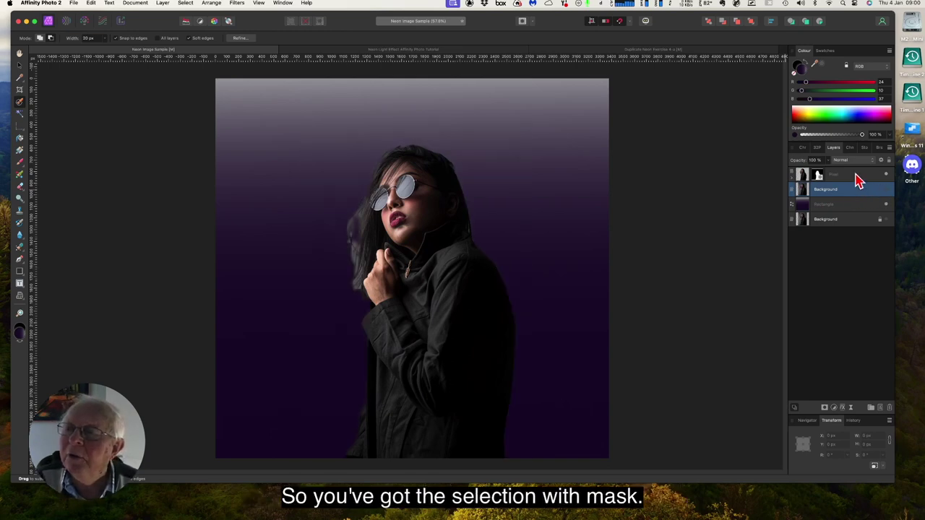
click(858, 177)
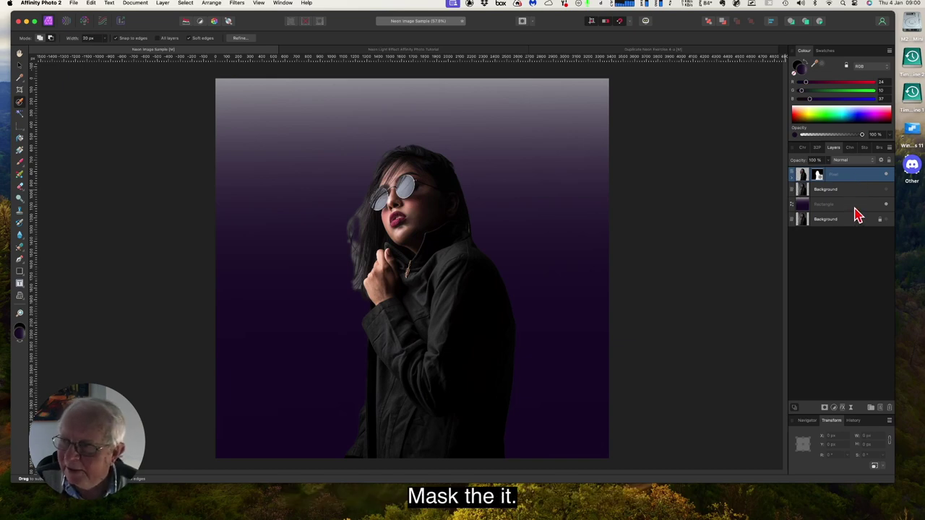
click(855, 210)
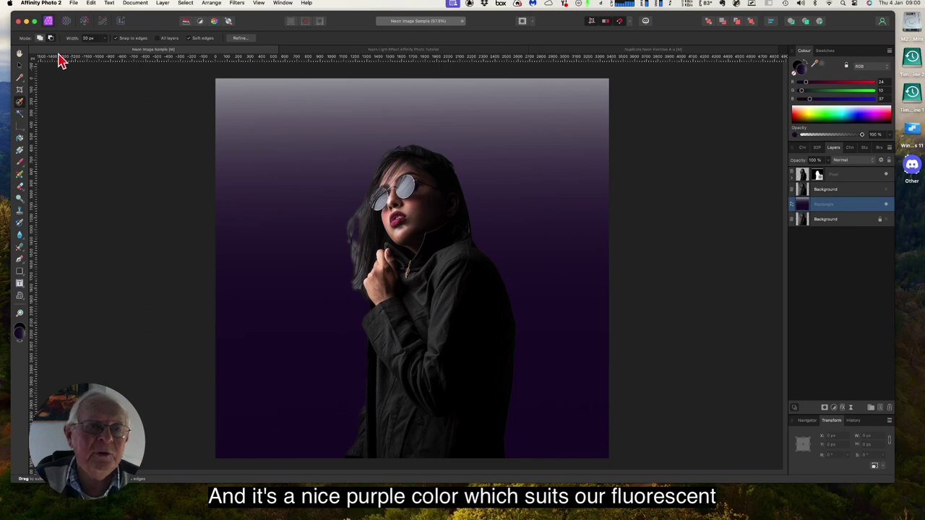
Save the document, then select the masked cutout layer with the Move Tool.
click(74, 3)
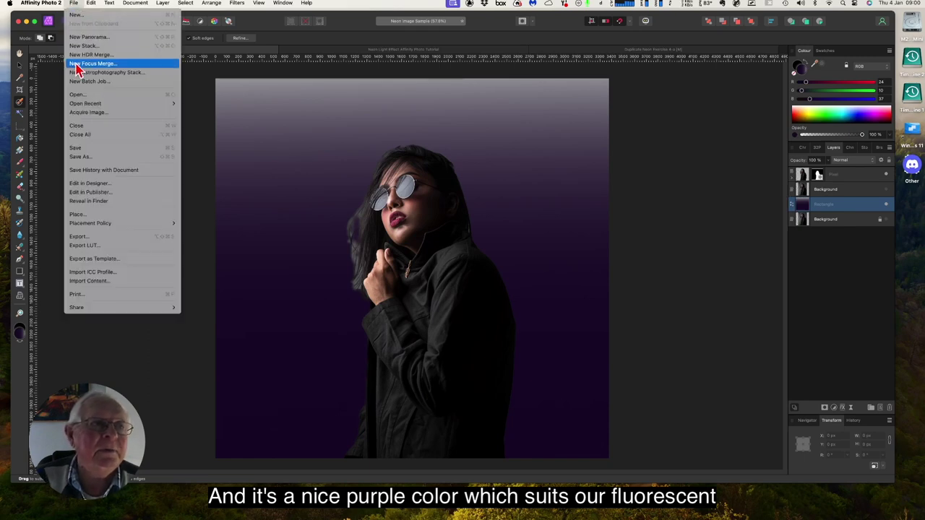
click(85, 148)
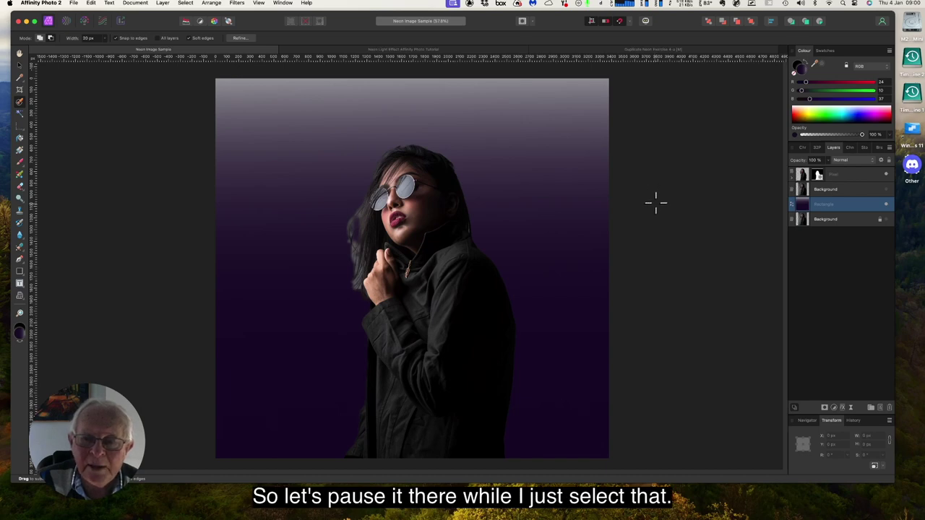
click(20, 65)
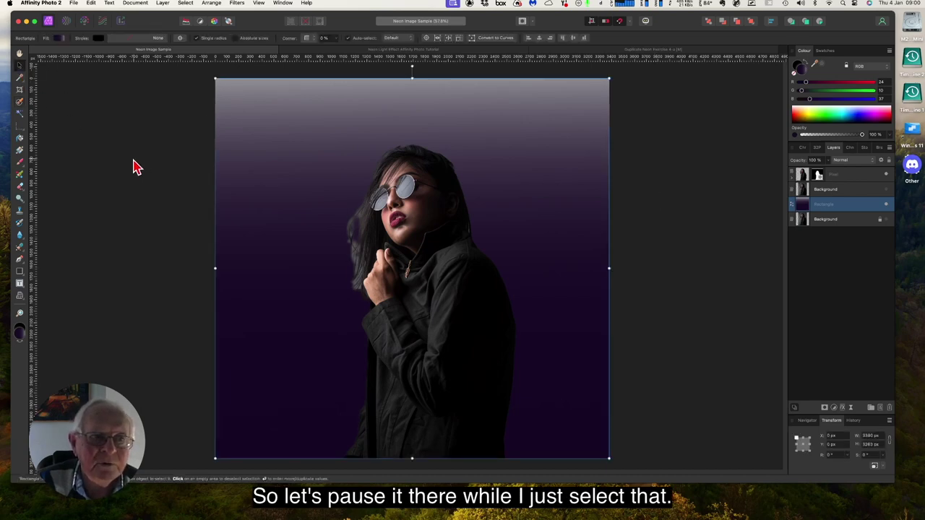
click(847, 177)
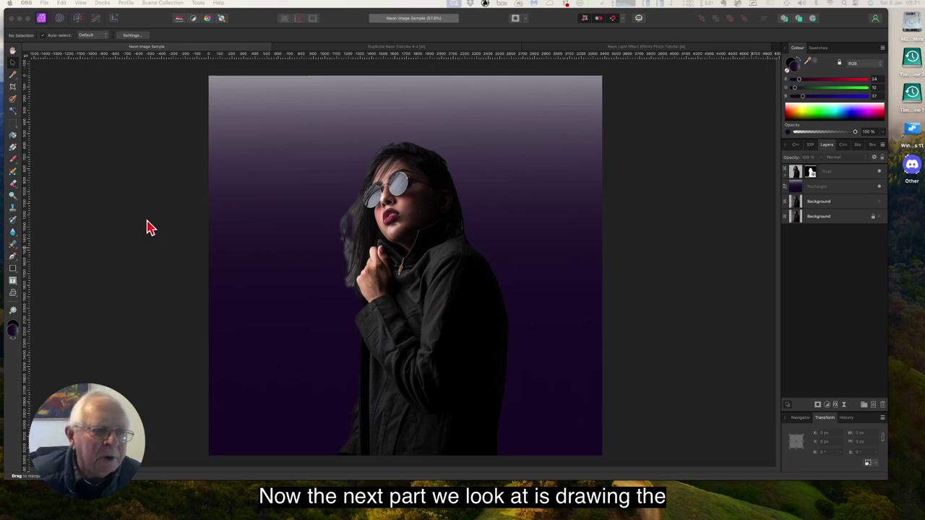
Pick the Pen tool and give its stroke a solid line style at 30 pt.
click(13, 258)
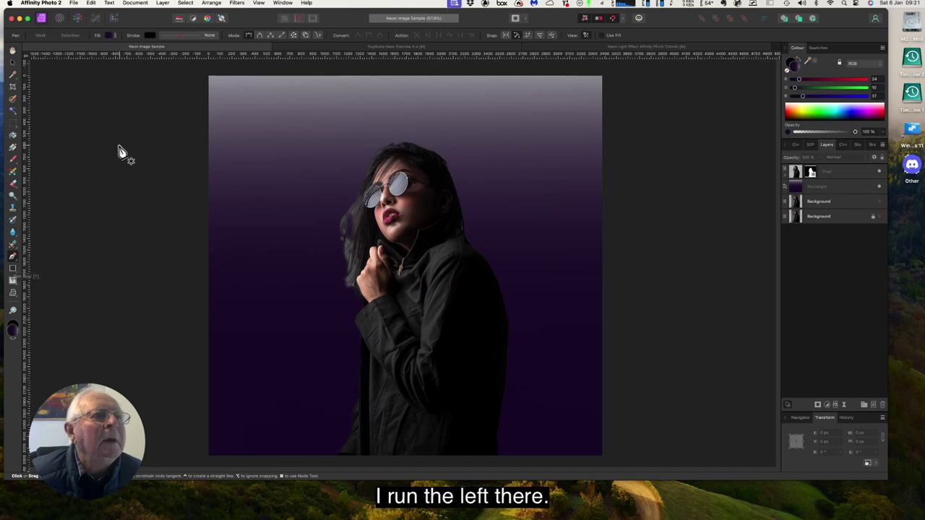
click(182, 38)
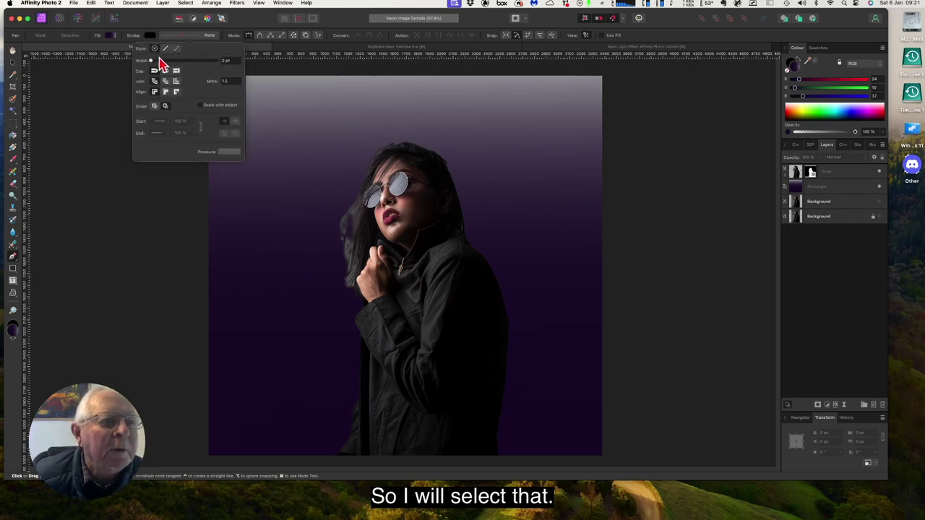
click(165, 49)
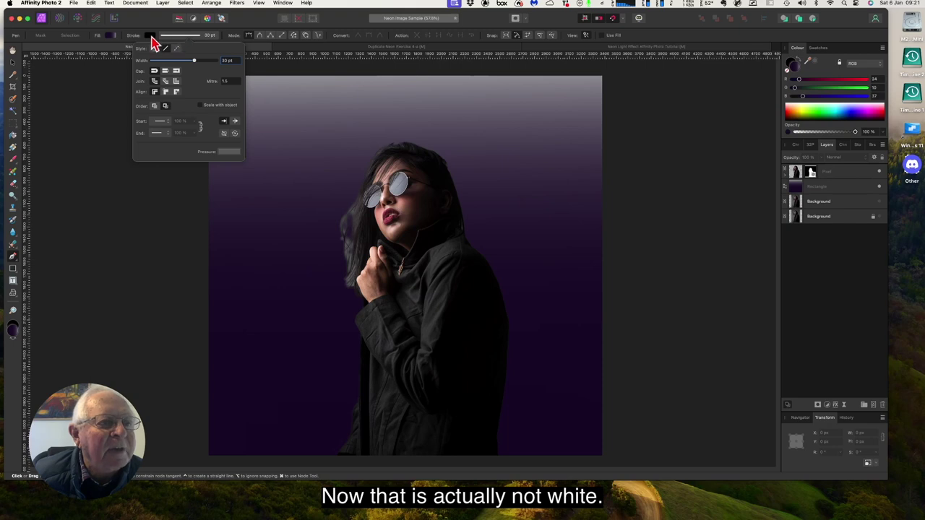
Set the pen stroke colour to white, R, G and B all 255.
click(149, 37)
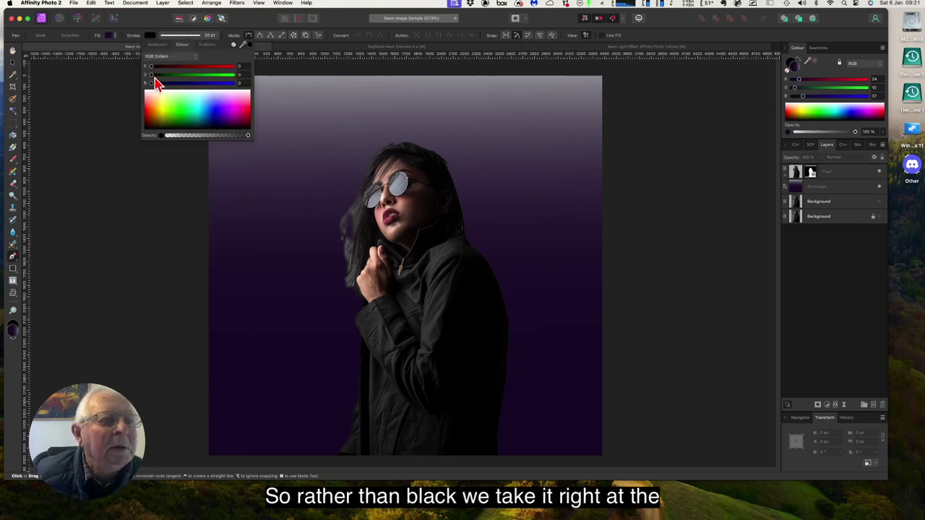
drag(150, 69, 237, 74)
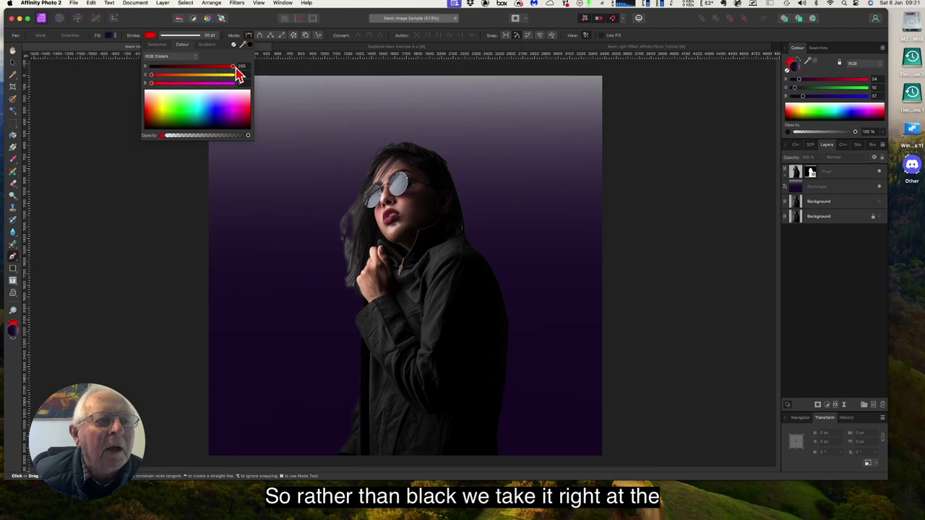
drag(151, 76, 238, 77)
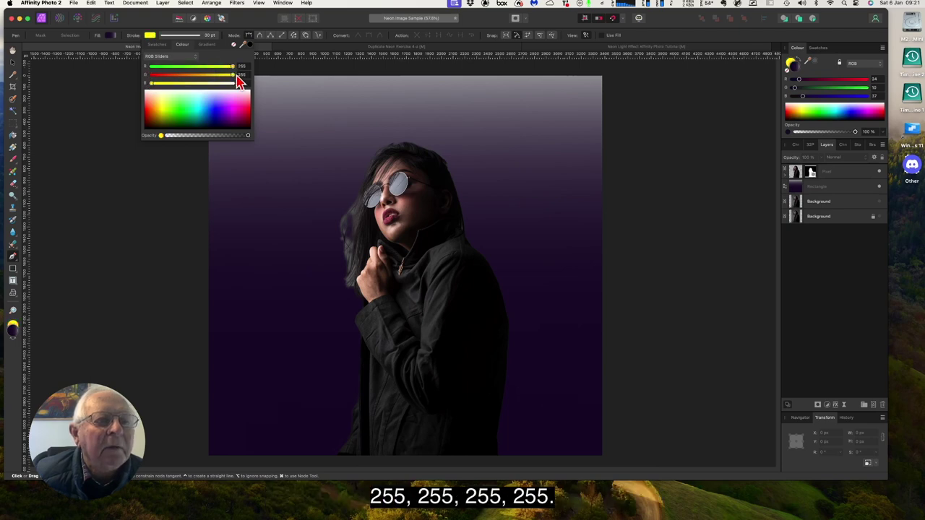
drag(152, 84, 238, 85)
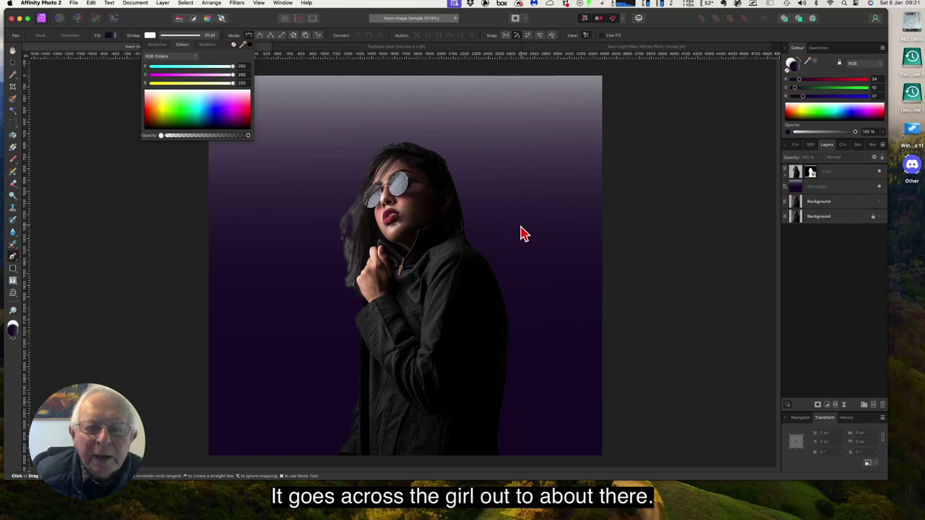
click(298, 180)
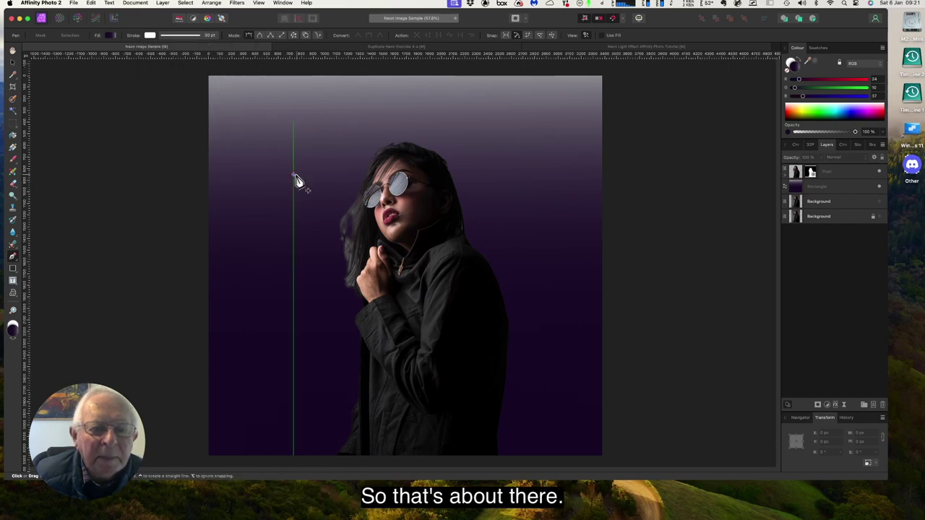
Draw a closed three-point triangle crossing the woman's face and shoulder.
click(294, 175)
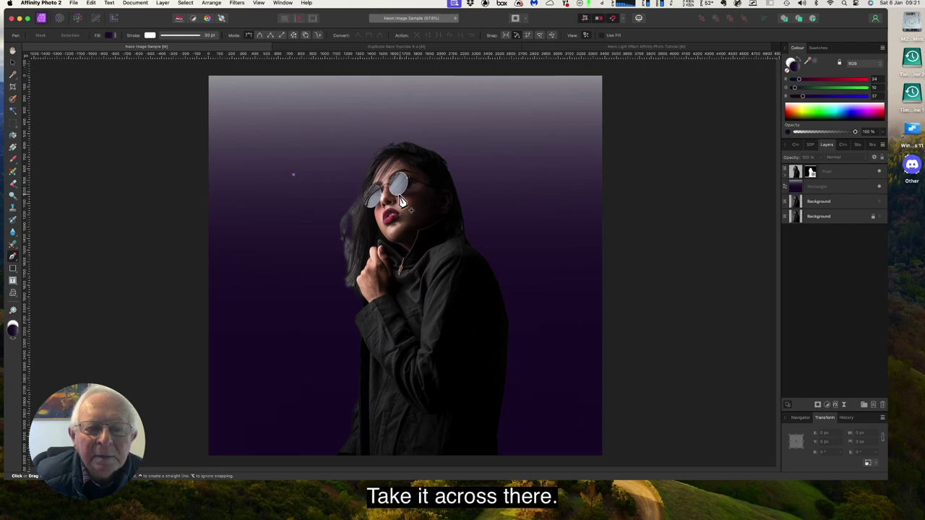
click(526, 224)
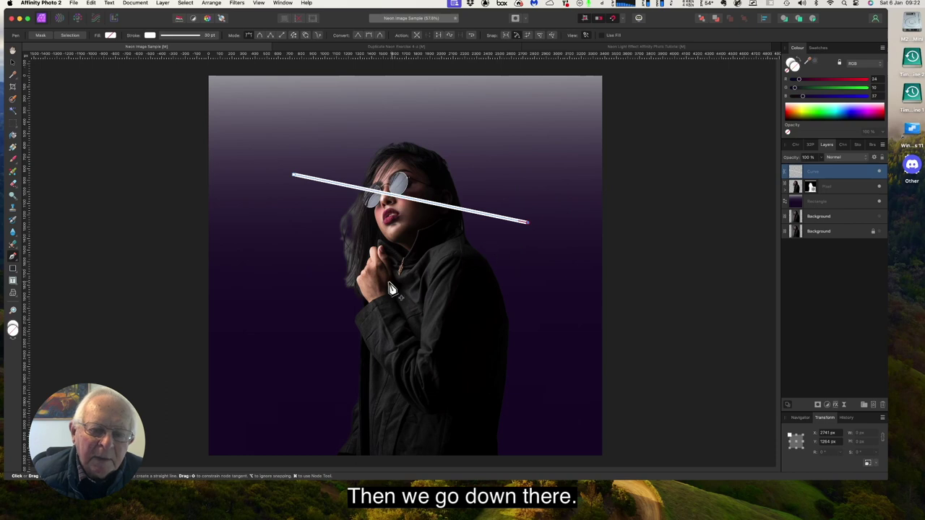
click(323, 333)
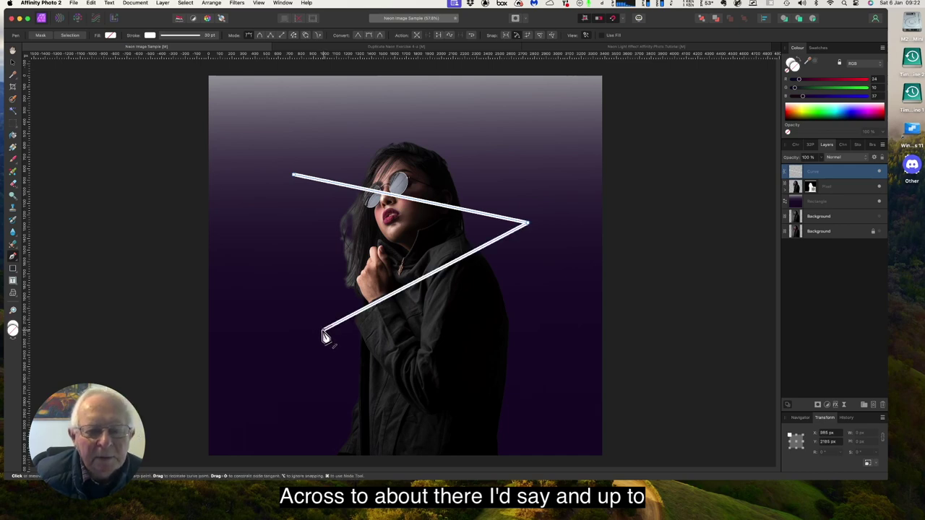
click(295, 179)
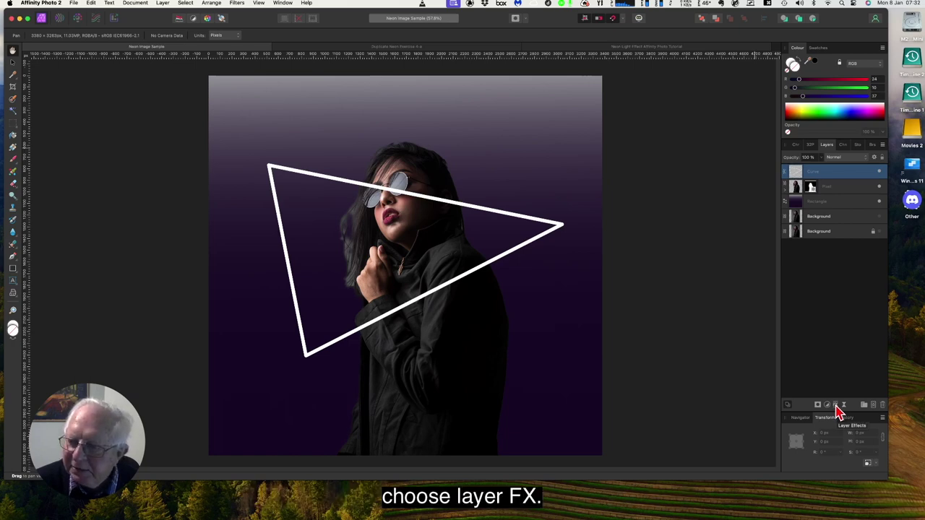
Open Layer Effects for the triangle curve layer and move the dialog nearer the image.
click(835, 406)
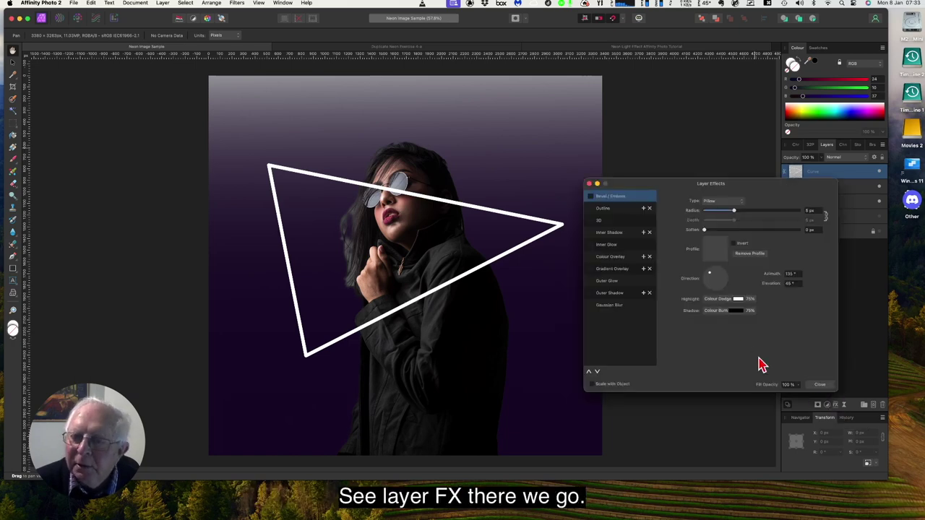
drag(677, 191, 638, 114)
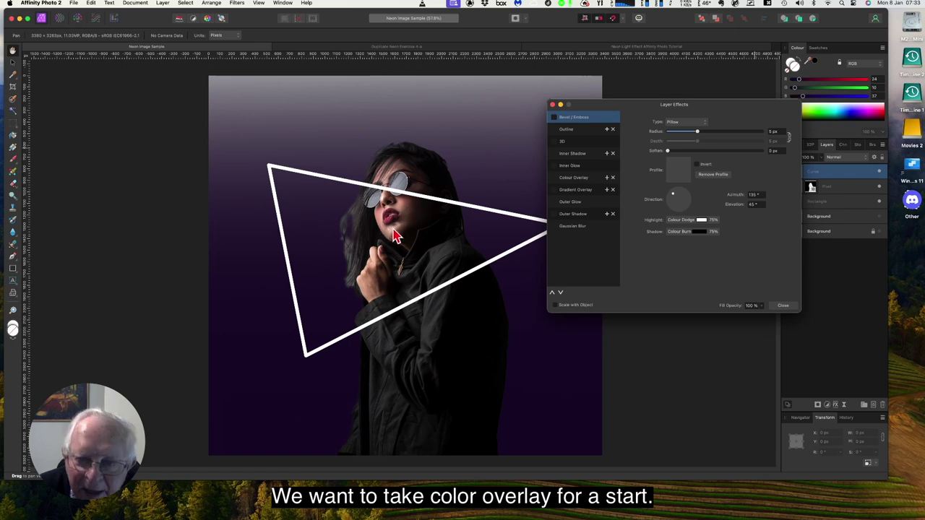
Enable Colour Overlay on the triangle with pink RGB 255, 4, 151.
click(573, 180)
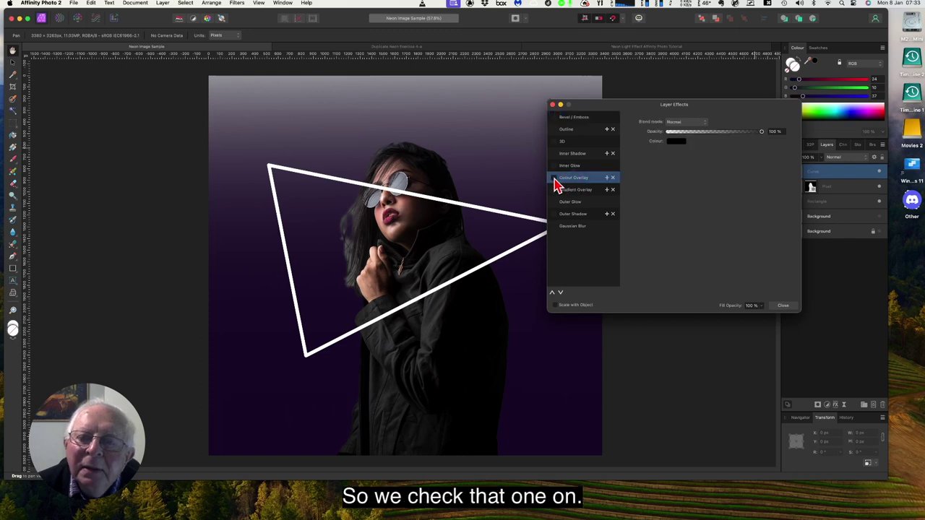
click(554, 179)
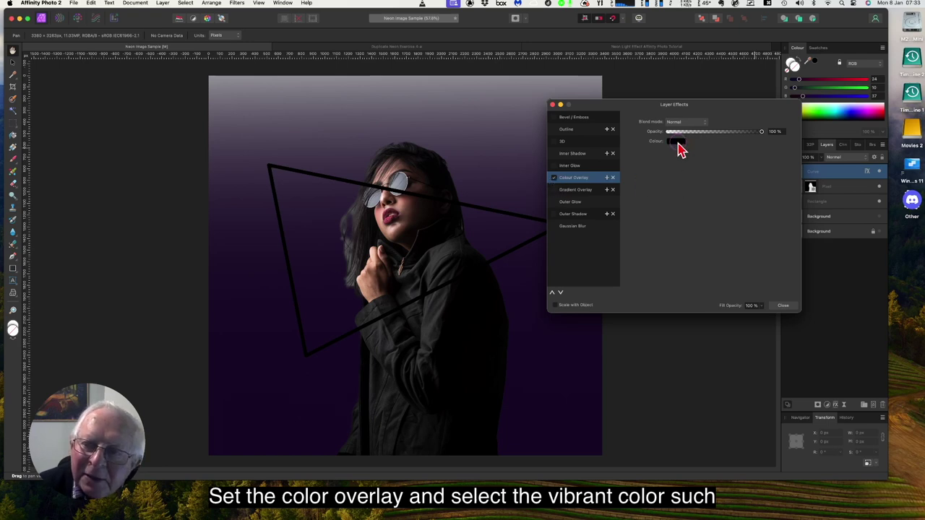
click(676, 143)
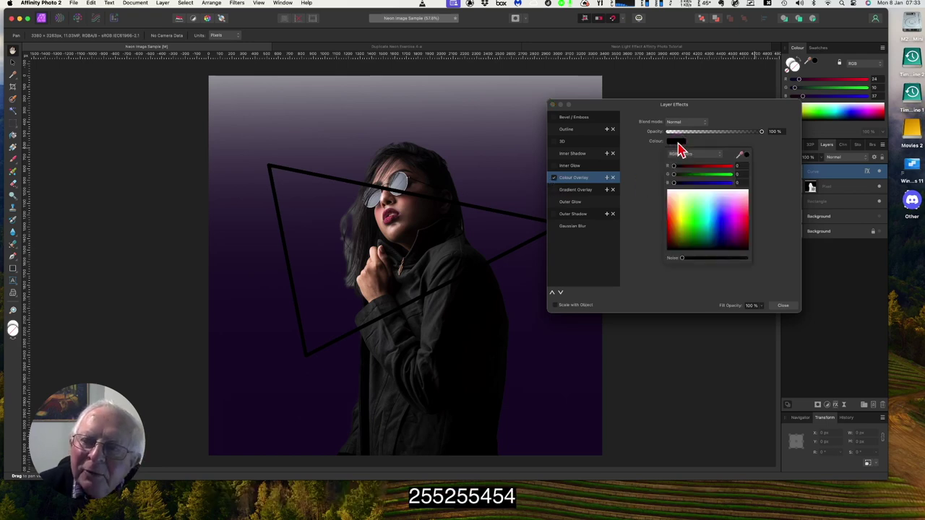
click(736, 165)
text(255)
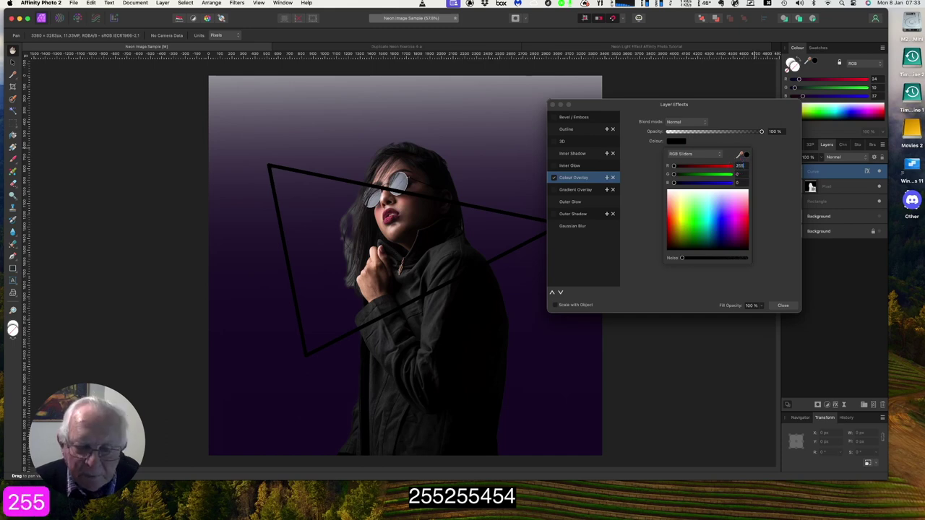
click(739, 174)
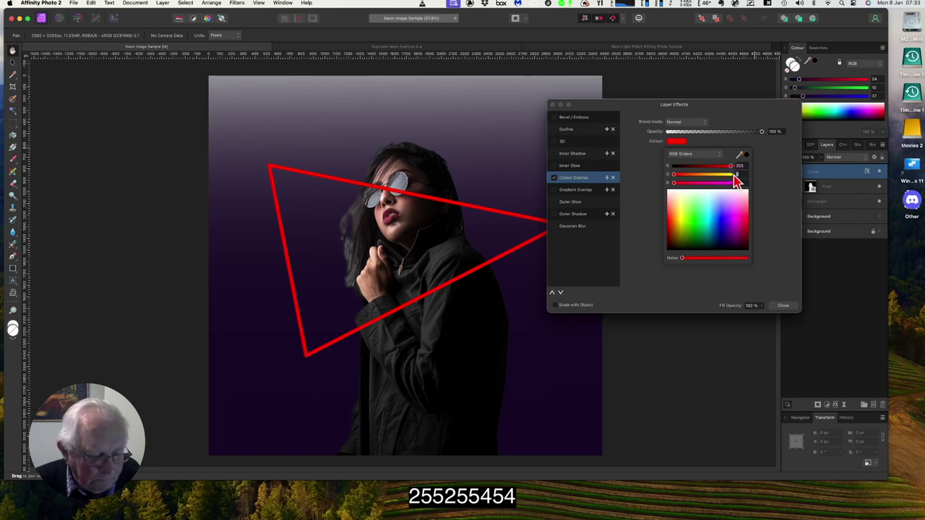
text(4)
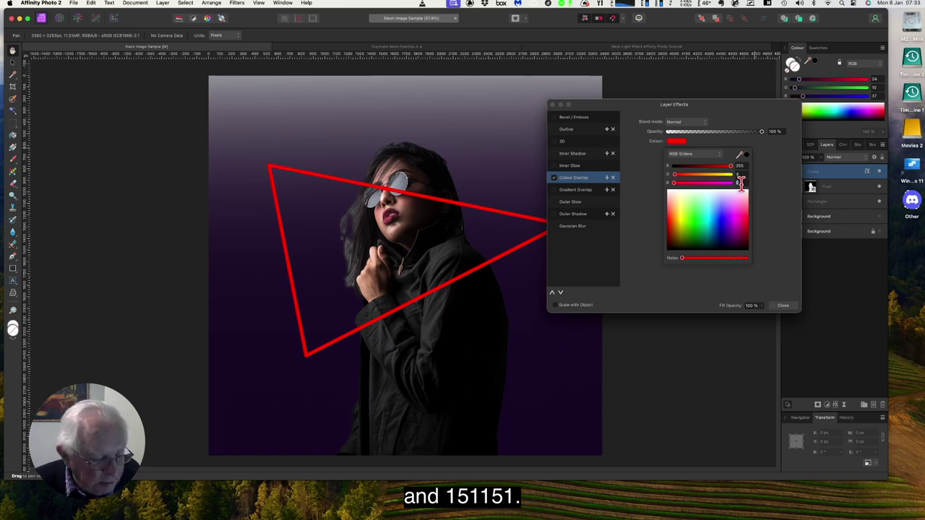
text(1)
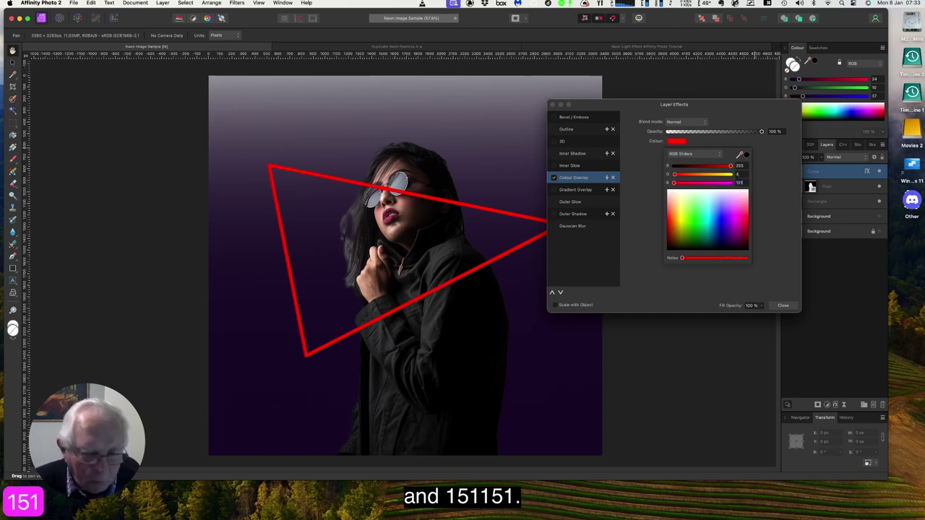
text(51)
key(Return)
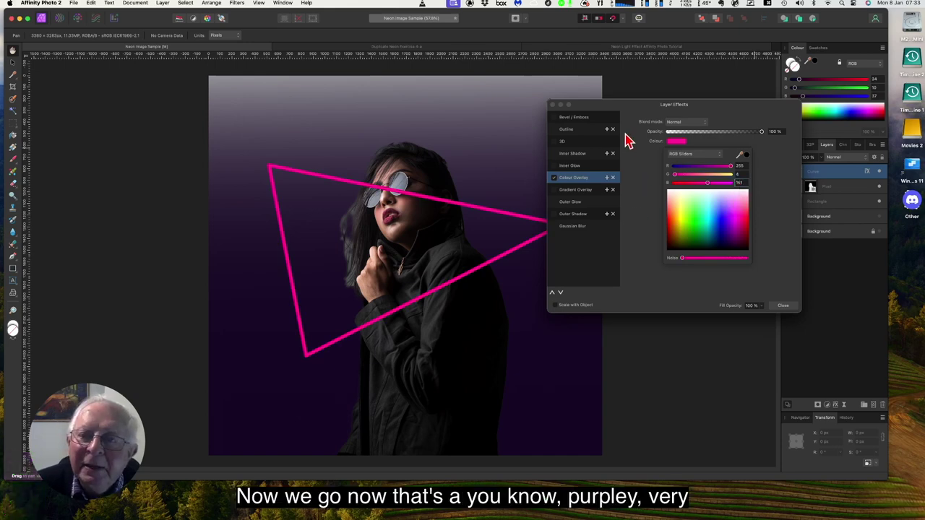
drag(624, 114, 671, 155)
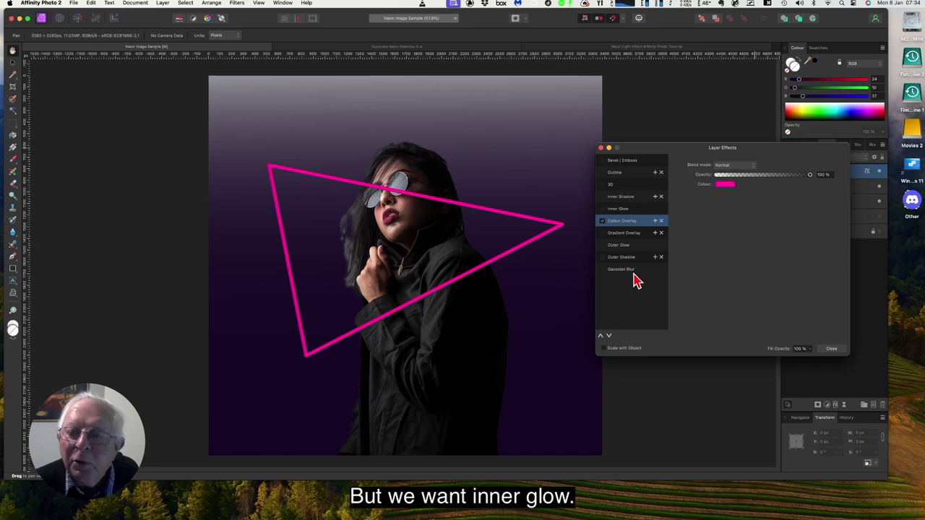
Turn on Inner Glow and set the overlay colour to white, keeping Normal blend.
click(602, 209)
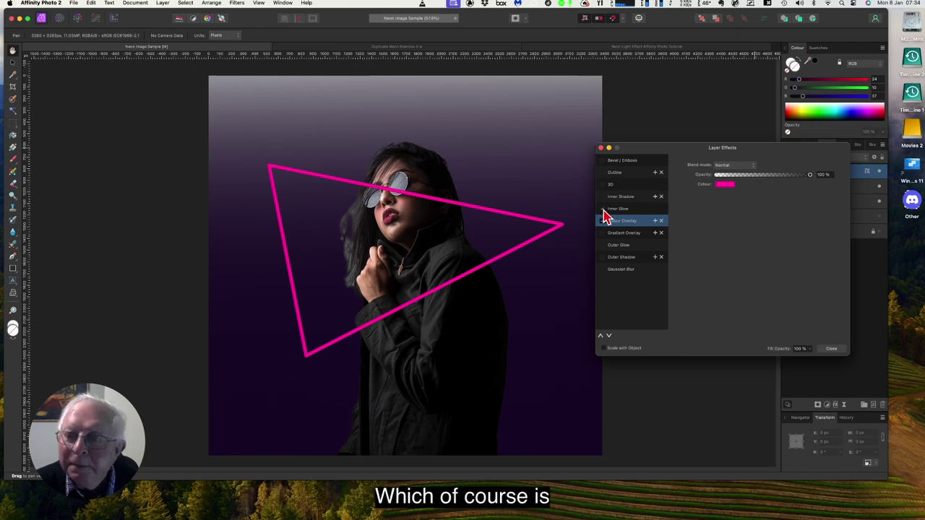
click(726, 186)
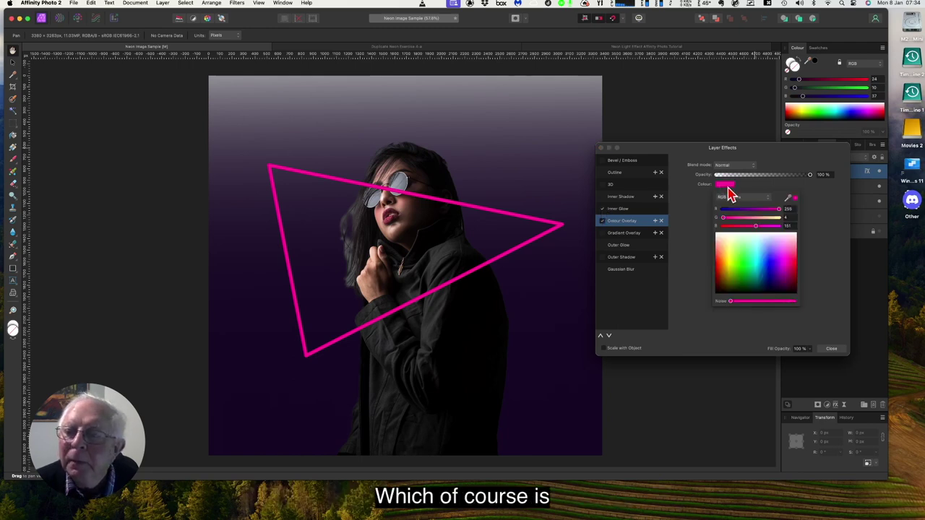
click(717, 237)
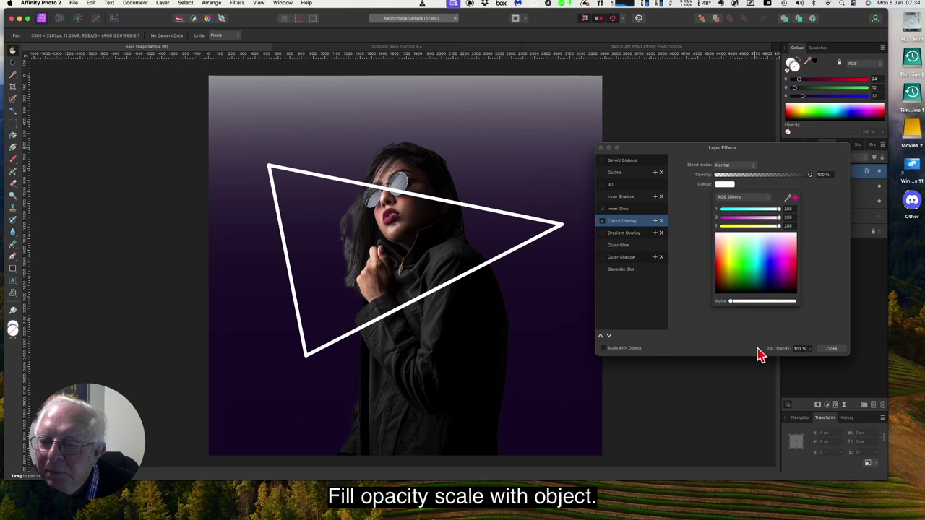
click(748, 170)
click(748, 171)
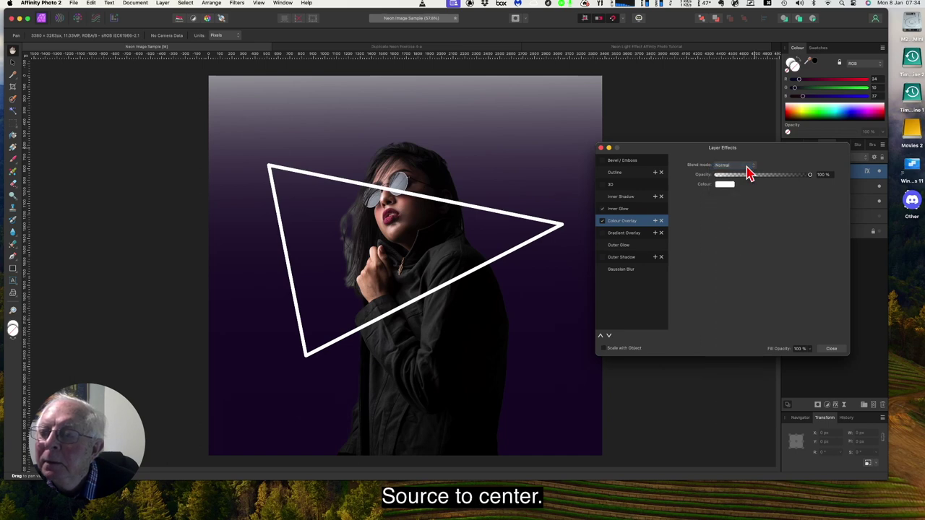
Give the Inner Glow a Centre source and a 0.5 px radius.
click(626, 210)
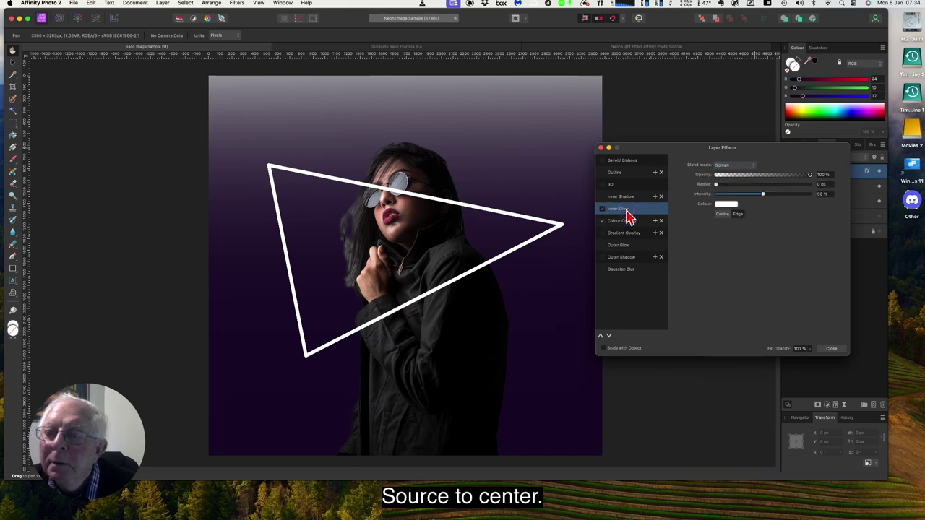
click(723, 215)
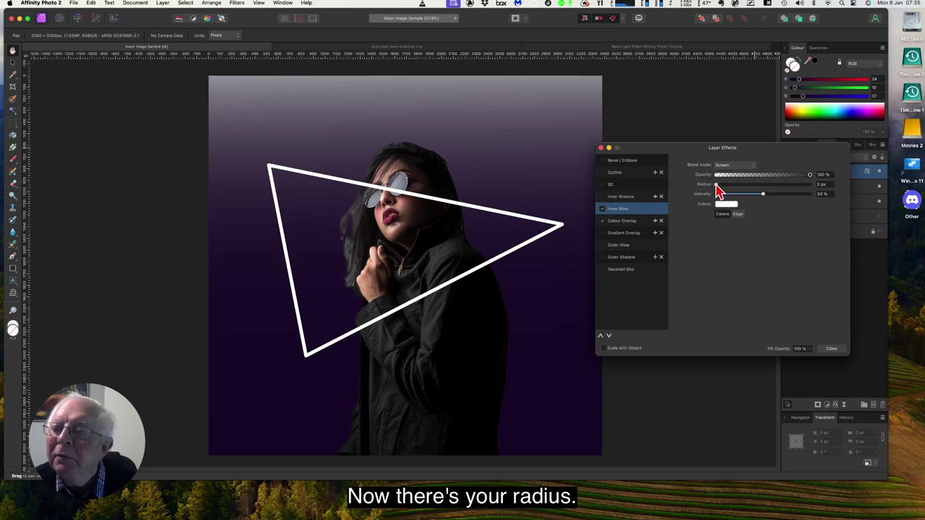
click(822, 185)
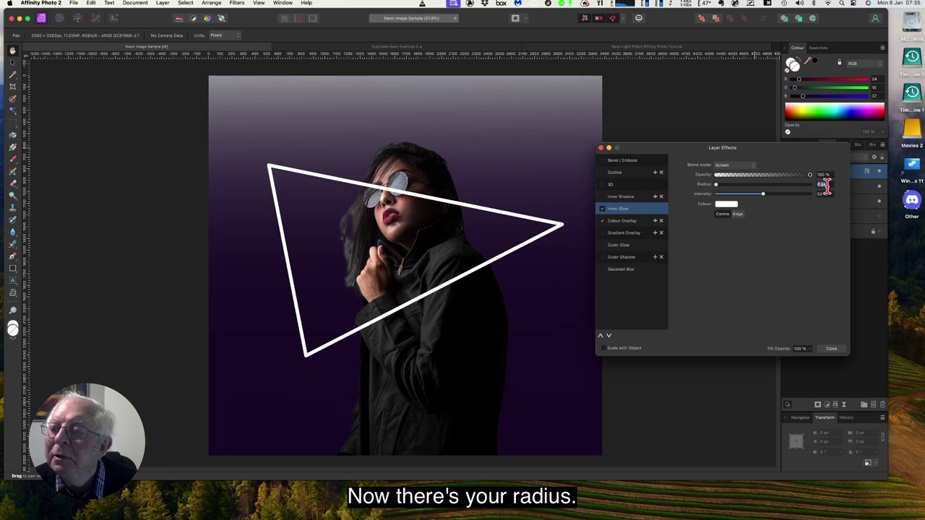
text(0)
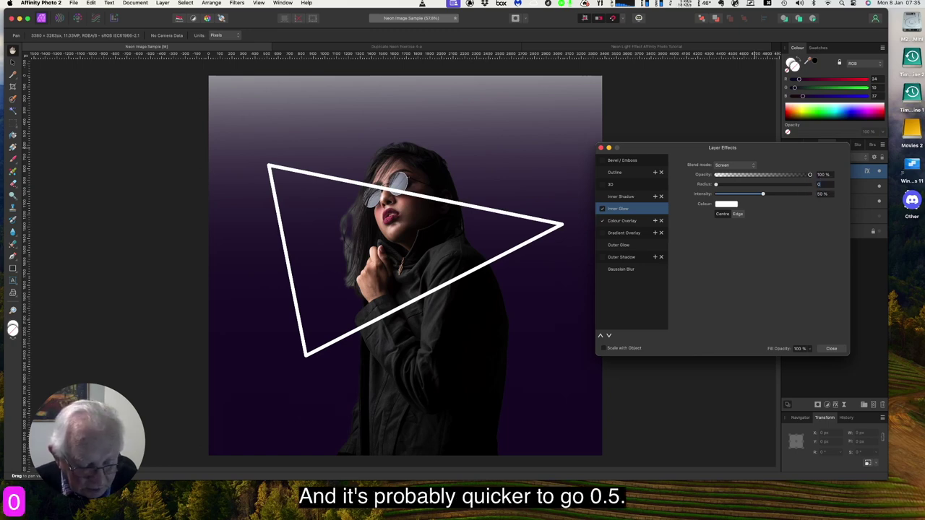
text(.5)
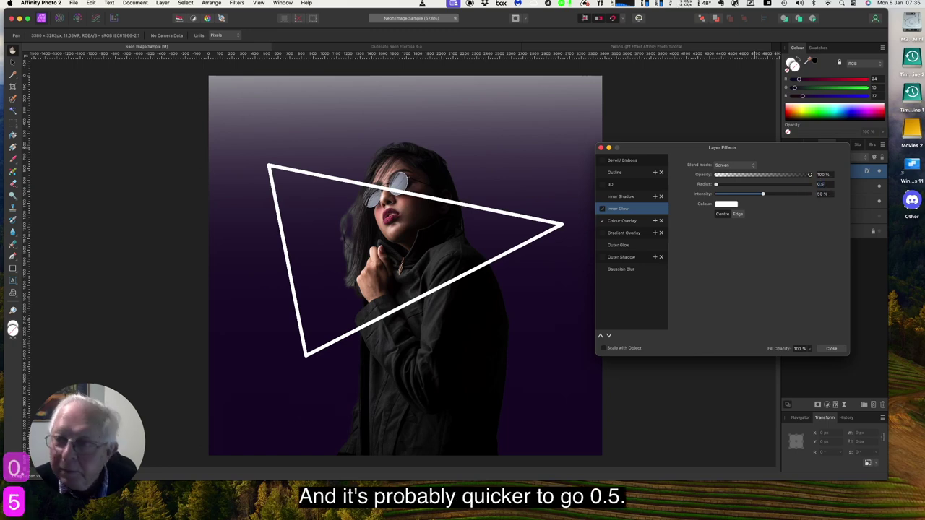
key(Return)
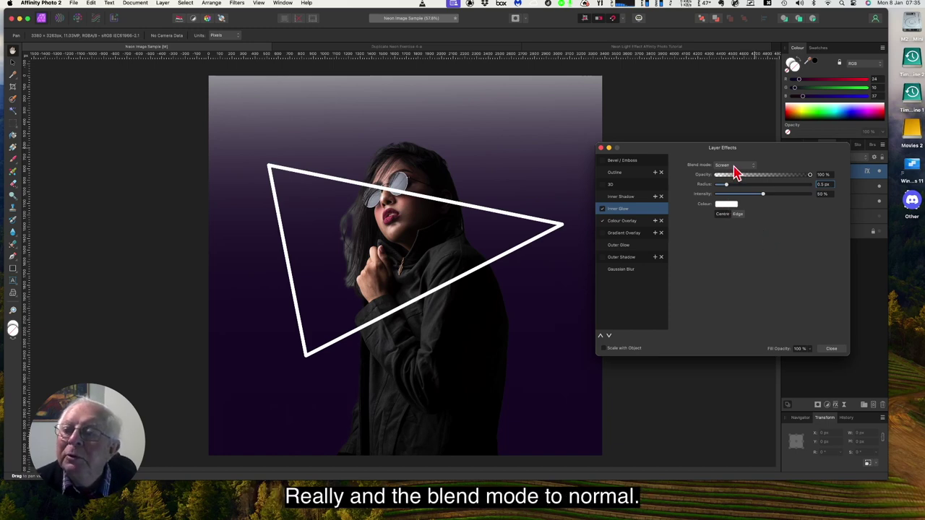
Set the Inner Glow to Normal blend, 85% intensity and 59% opacity.
click(733, 167)
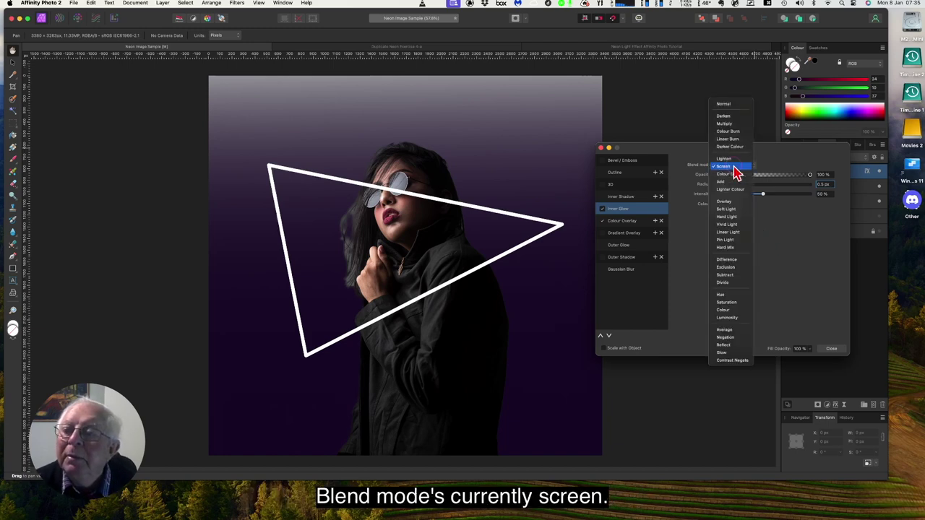
click(734, 107)
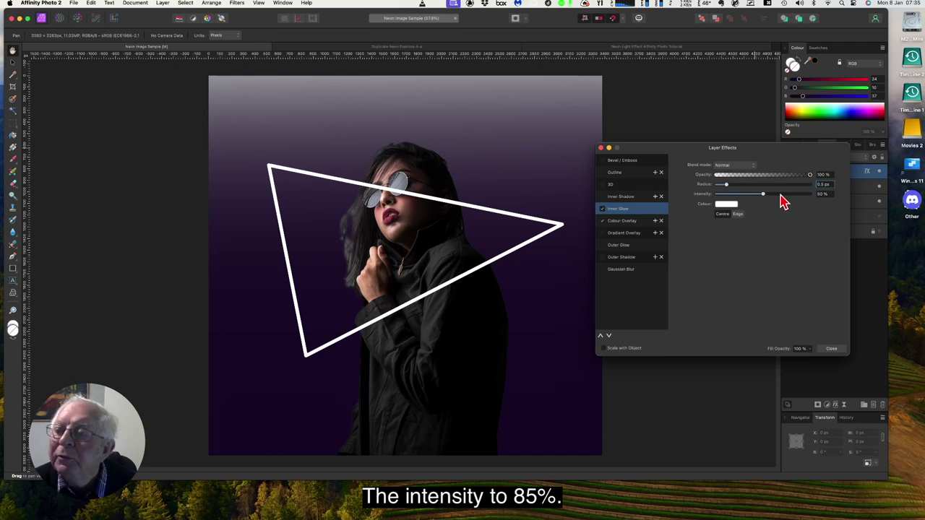
click(819, 194)
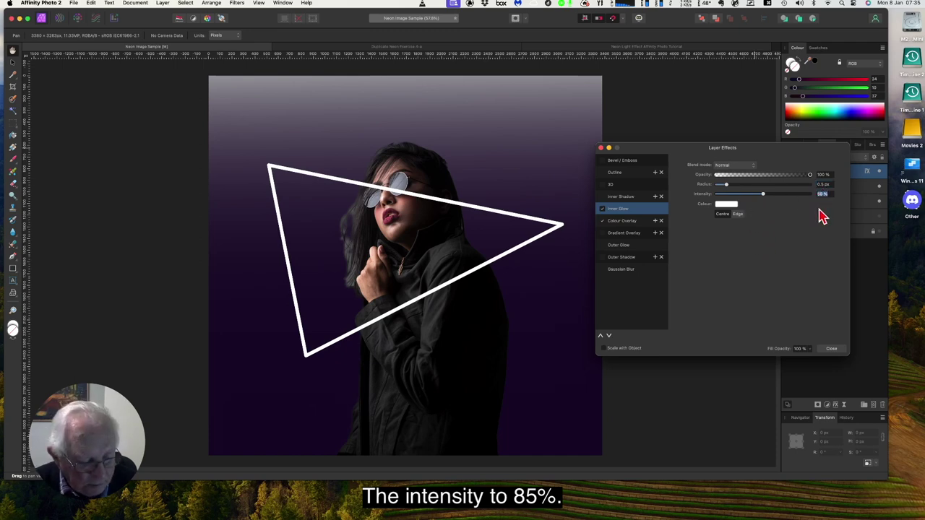
text(8)
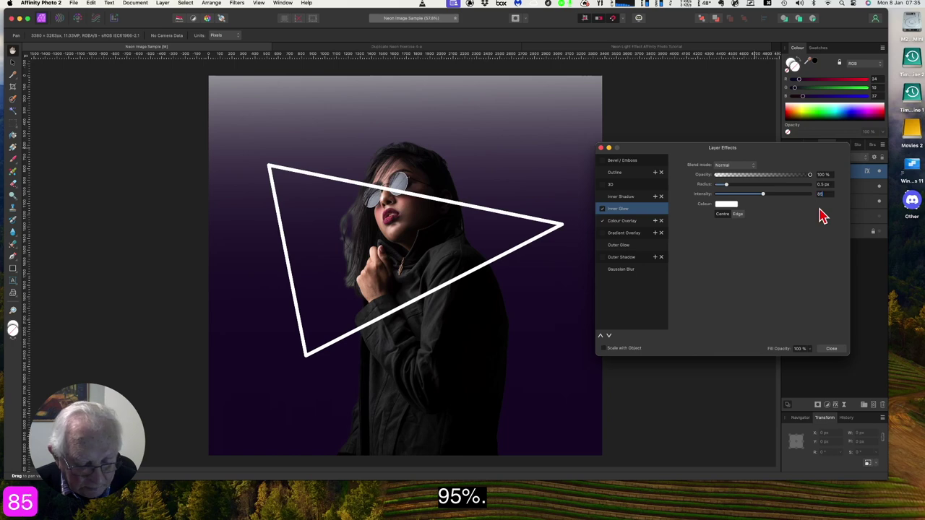
text(5)
key(Return)
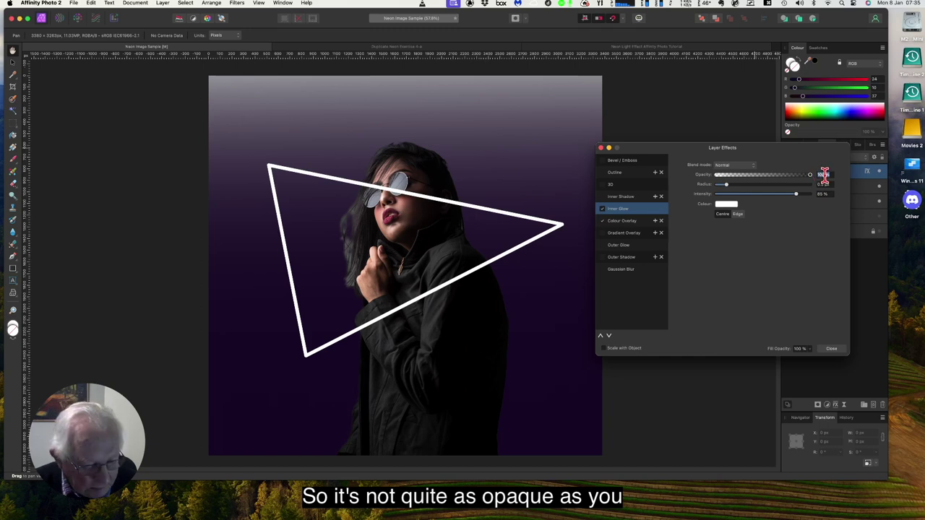
text(5)
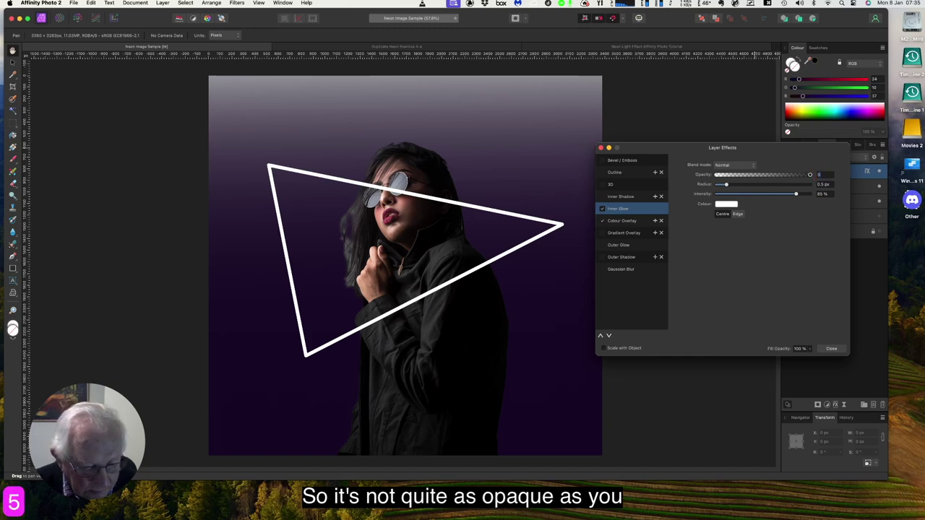
text(9)
key(Return)
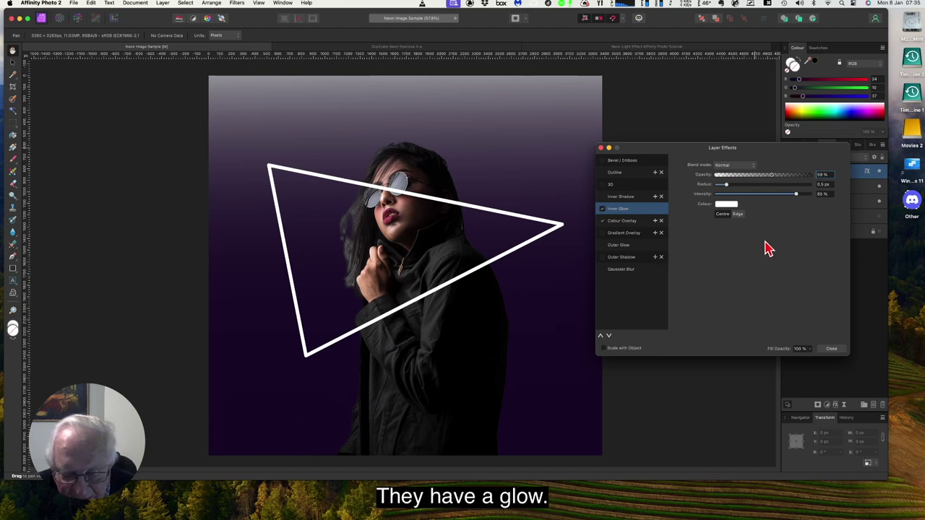
Enable Outer Glow on the triangle and colour it pink, R255, G4, B151.
click(602, 245)
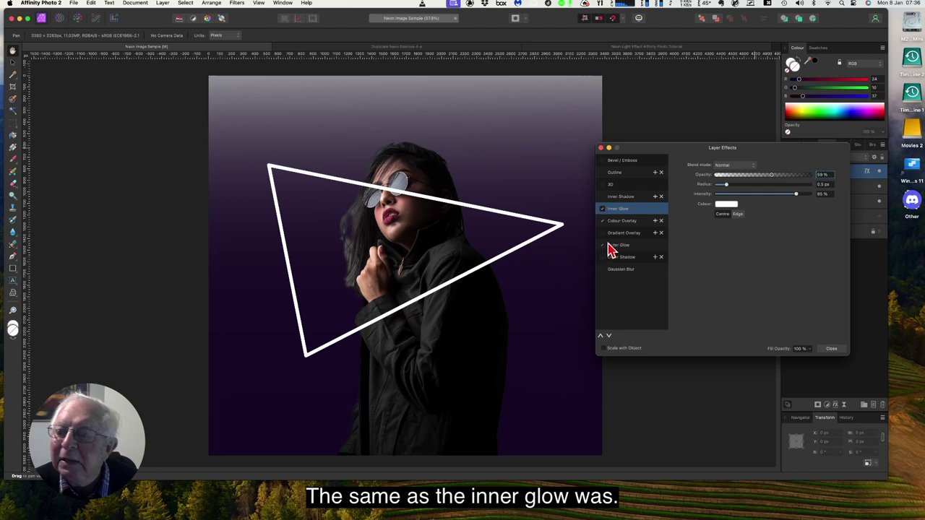
click(625, 213)
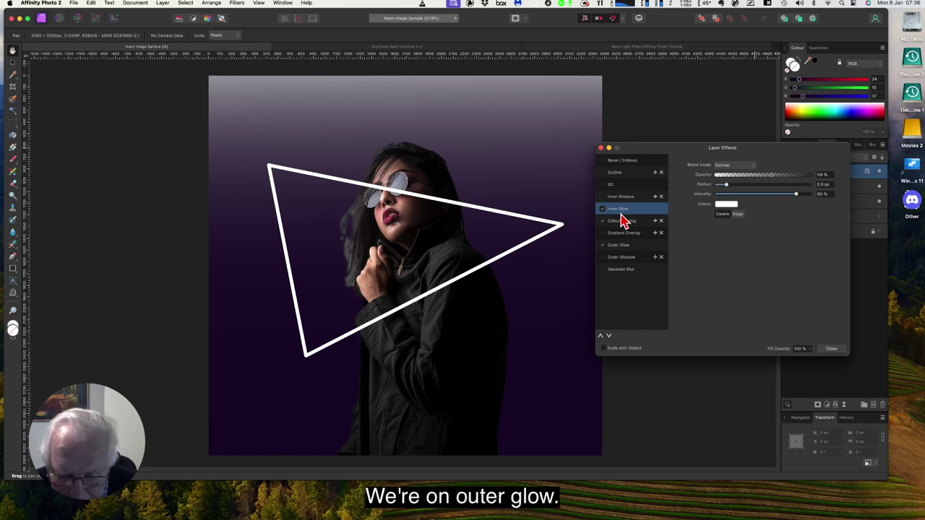
click(619, 246)
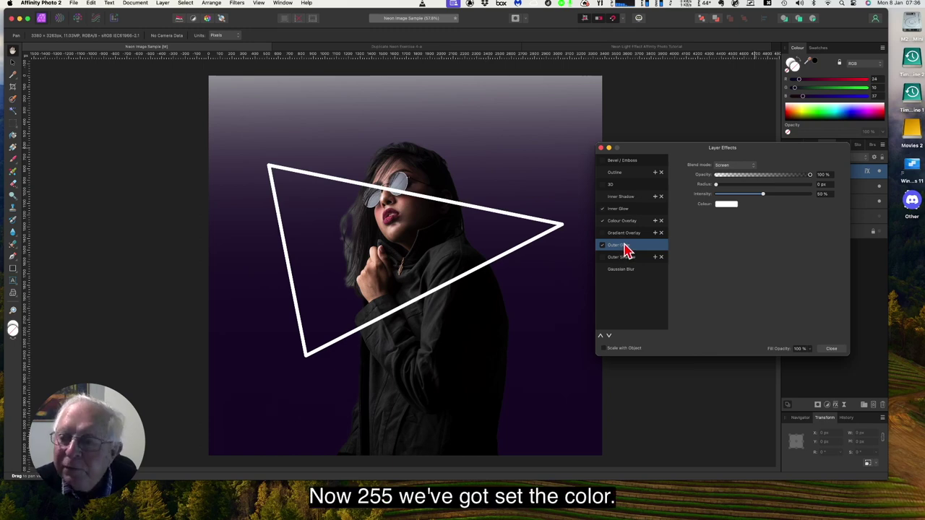
click(728, 206)
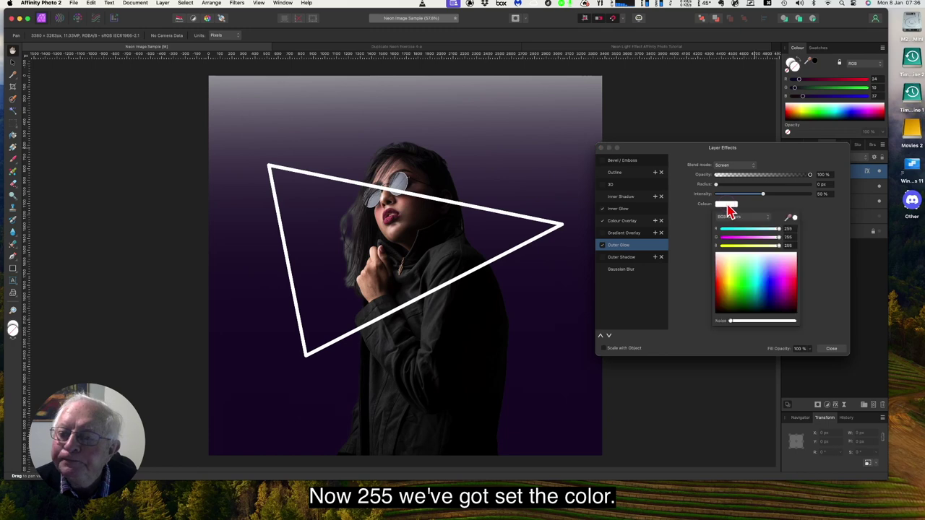
click(788, 237)
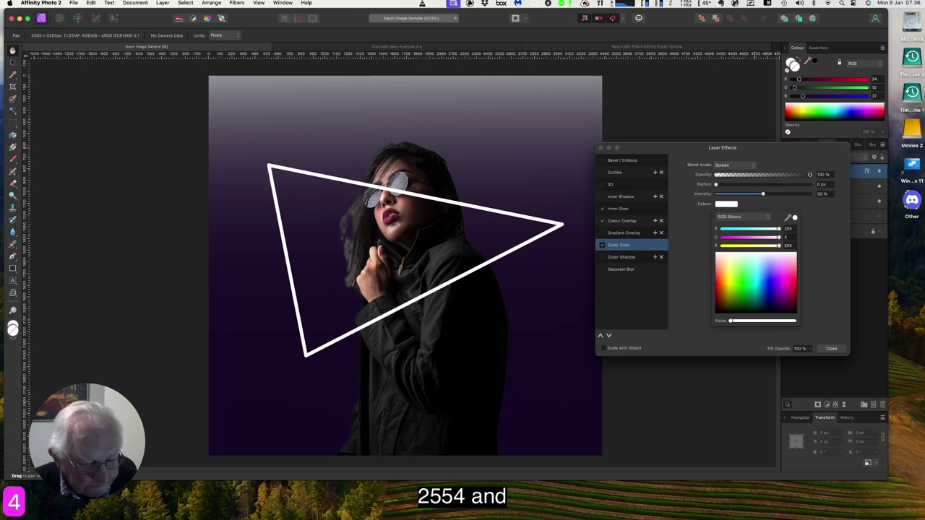
text(4)
key(Tab)
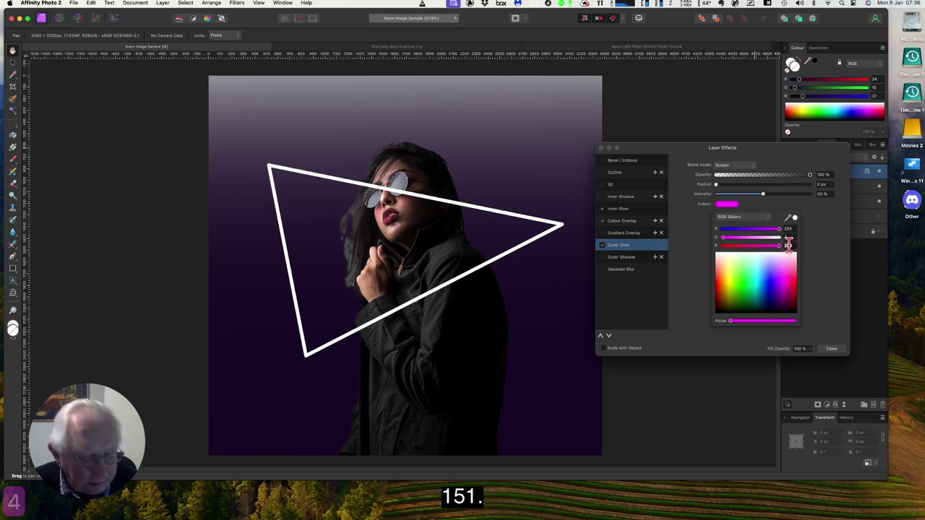
text(151)
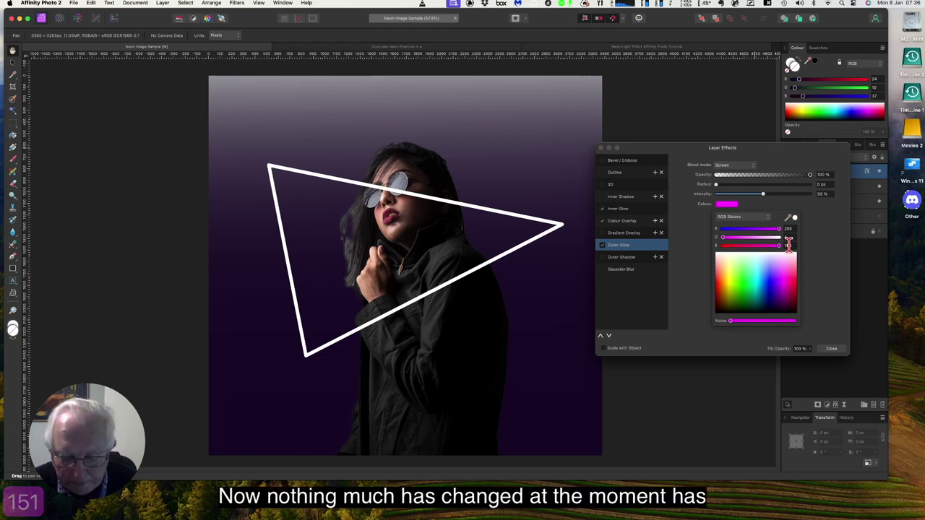
key(Return)
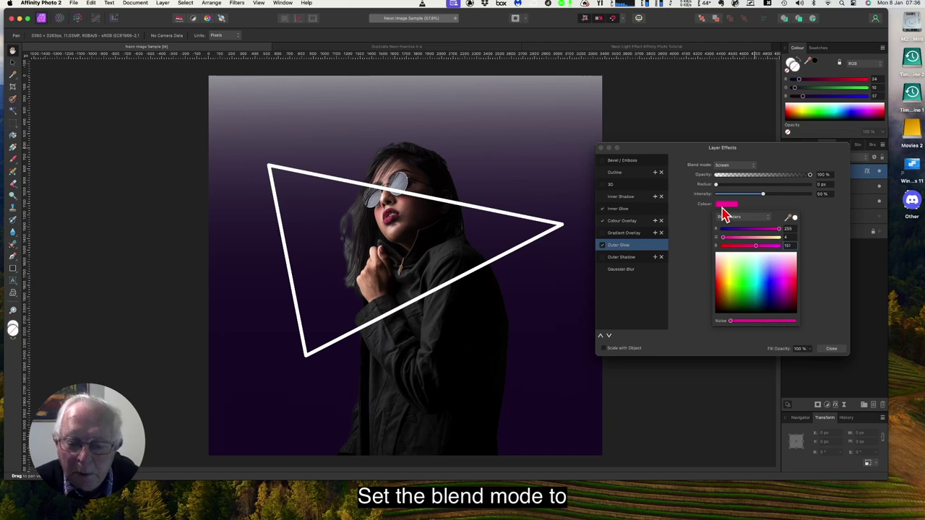
Set the outer glow to Add blend mode with a 60 px radius.
click(731, 167)
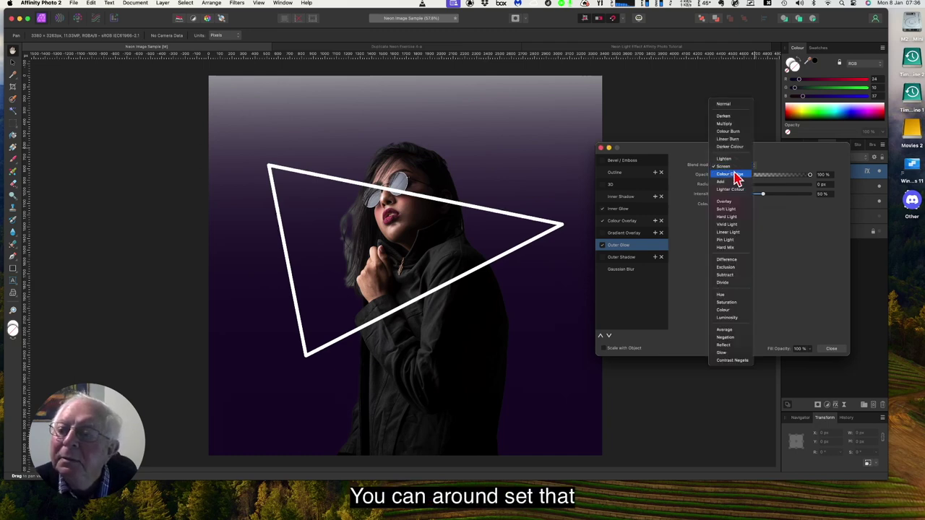
click(733, 182)
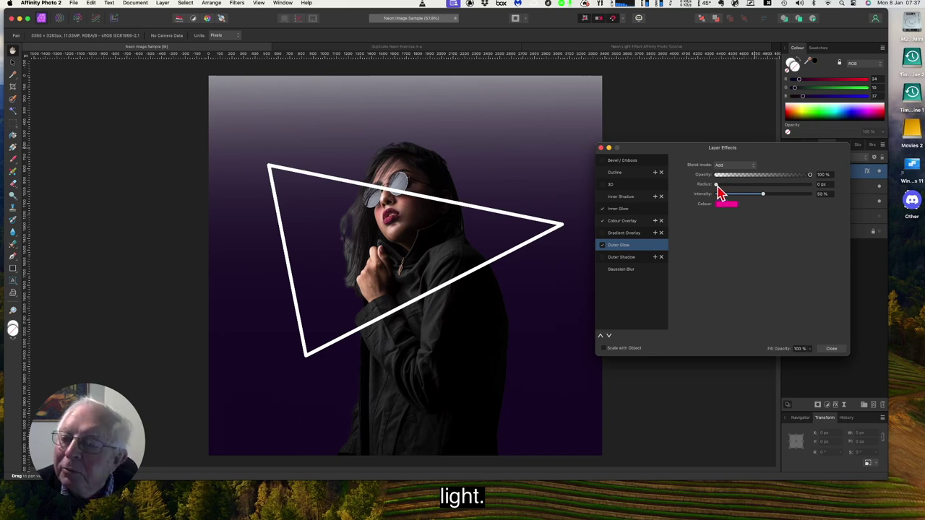
drag(717, 184, 727, 187)
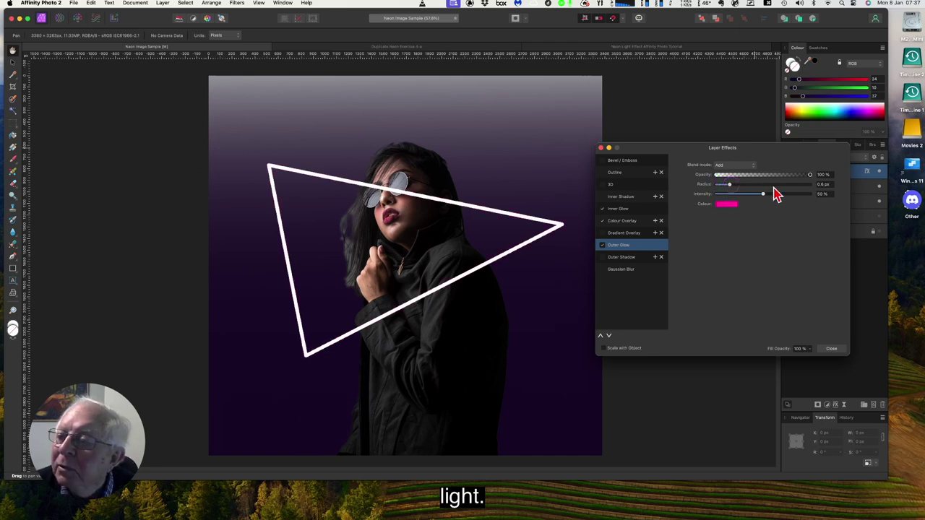
click(821, 184)
text(60)
key(Return)
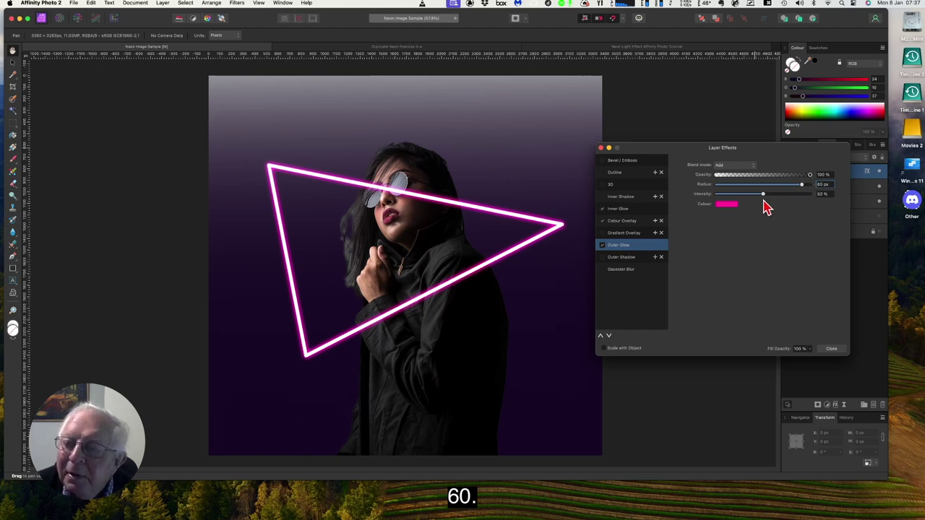
Set the outer glow intensity to 26% and opacity to 60%.
click(823, 195)
text(26)
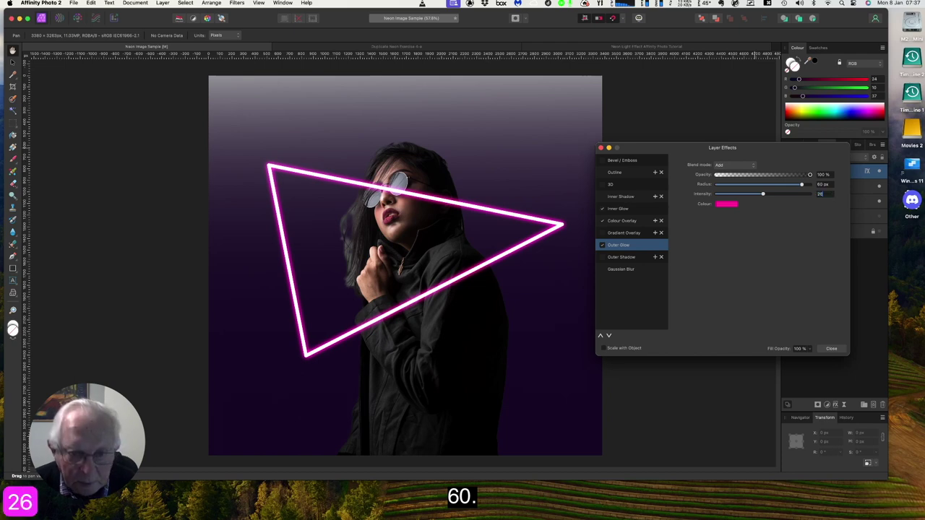
key(Return)
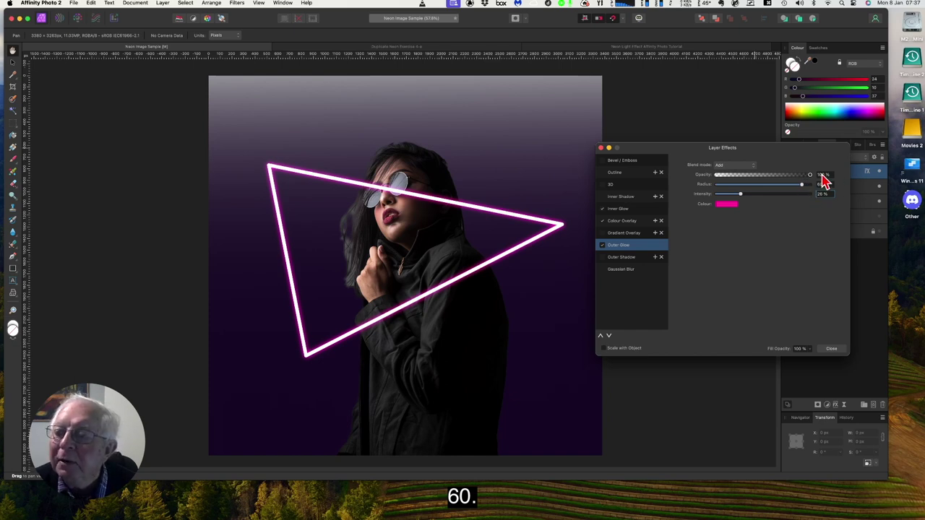
text(6)
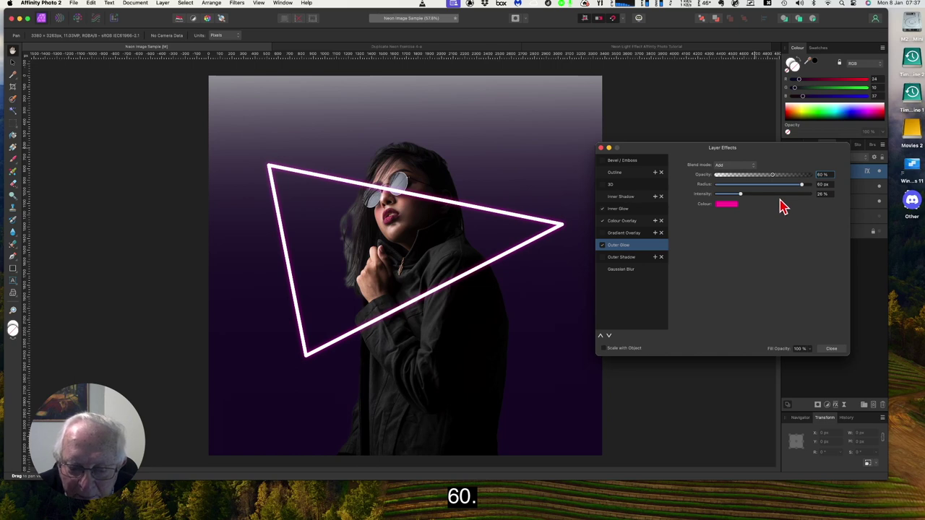
click(614, 259)
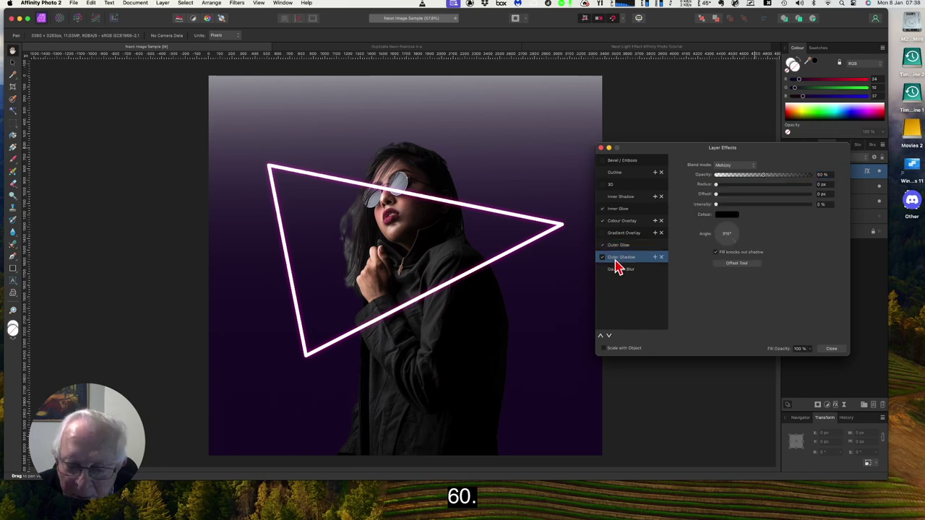
Give the outer shadow Add blend, 100% opacity, 250 px radius and about 50% intensity.
click(733, 167)
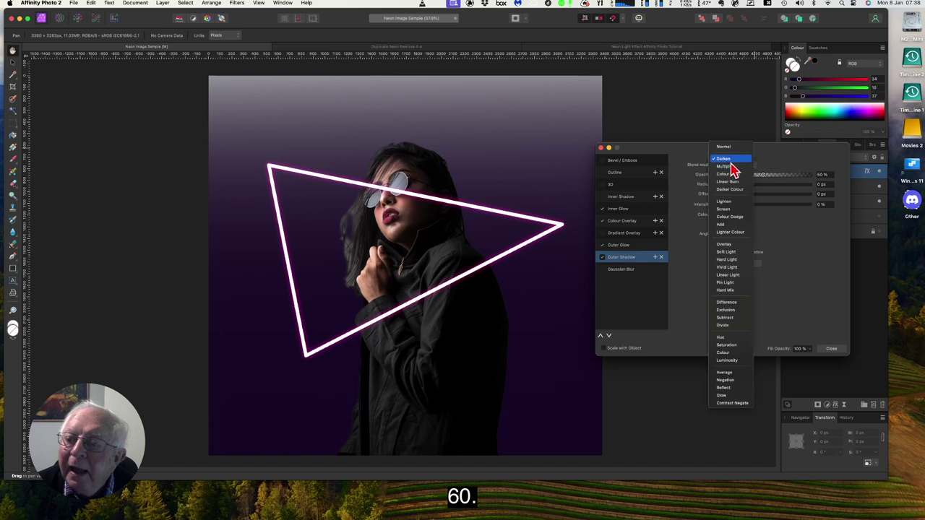
click(727, 226)
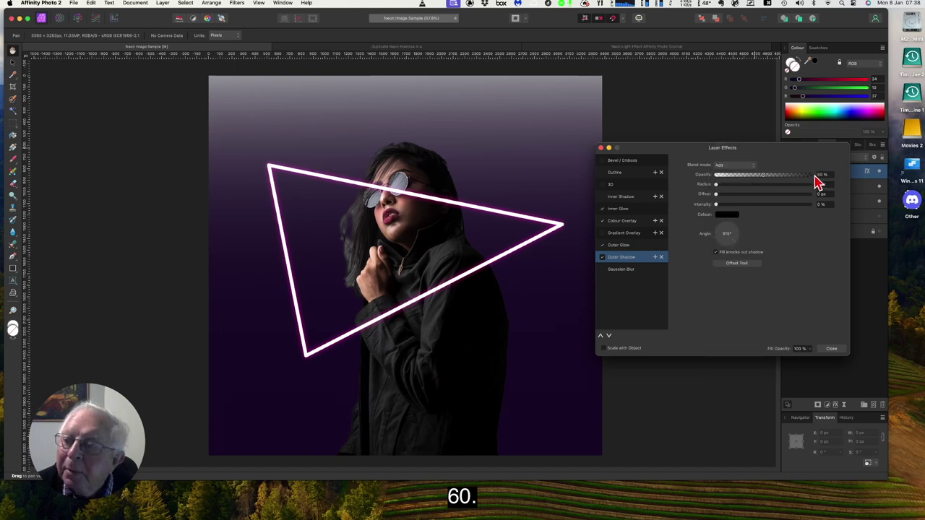
drag(764, 179, 826, 181)
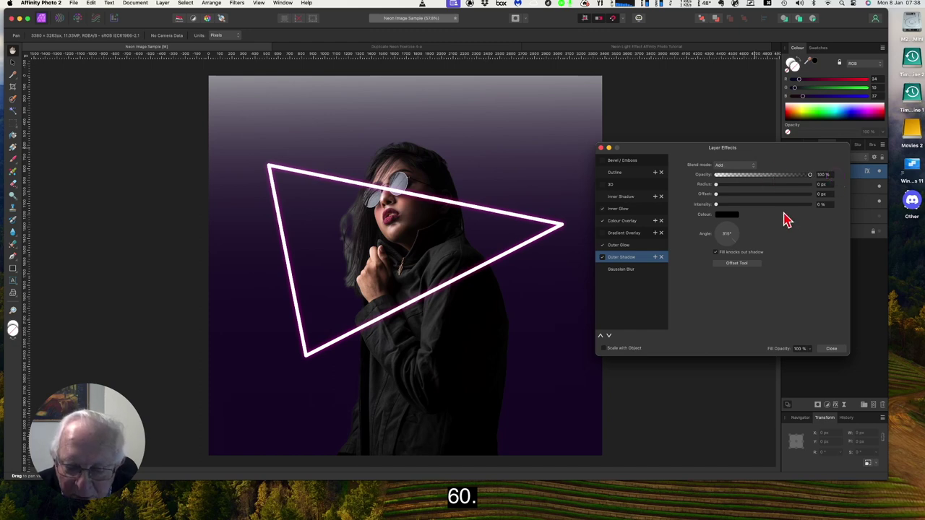
click(822, 184)
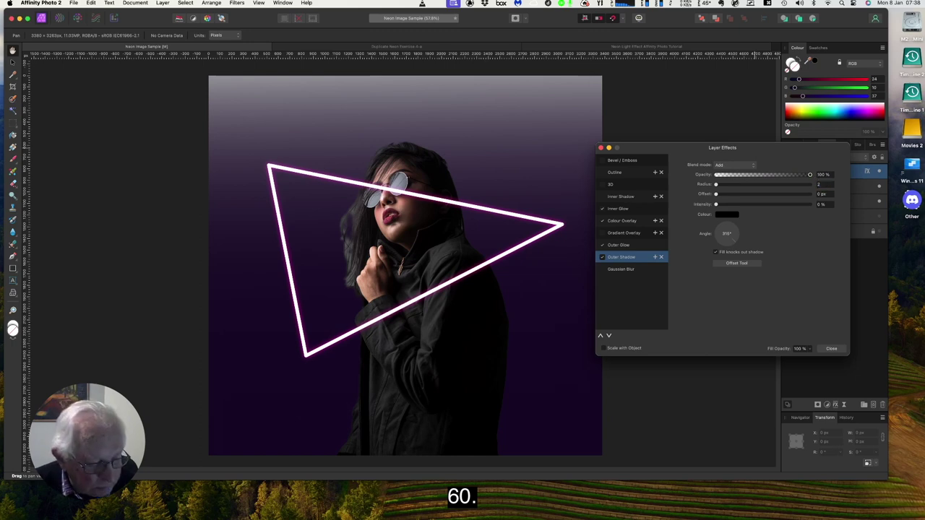
text(25)
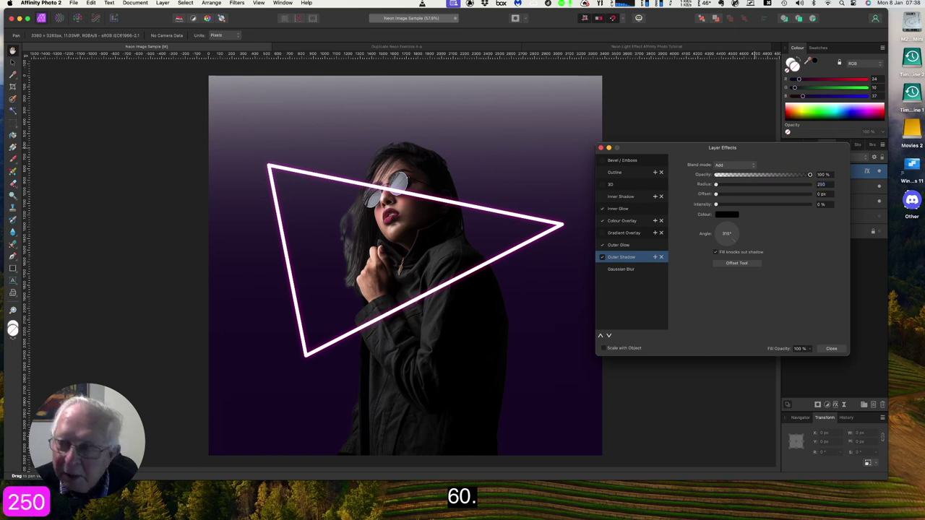
text(0)
key(Return)
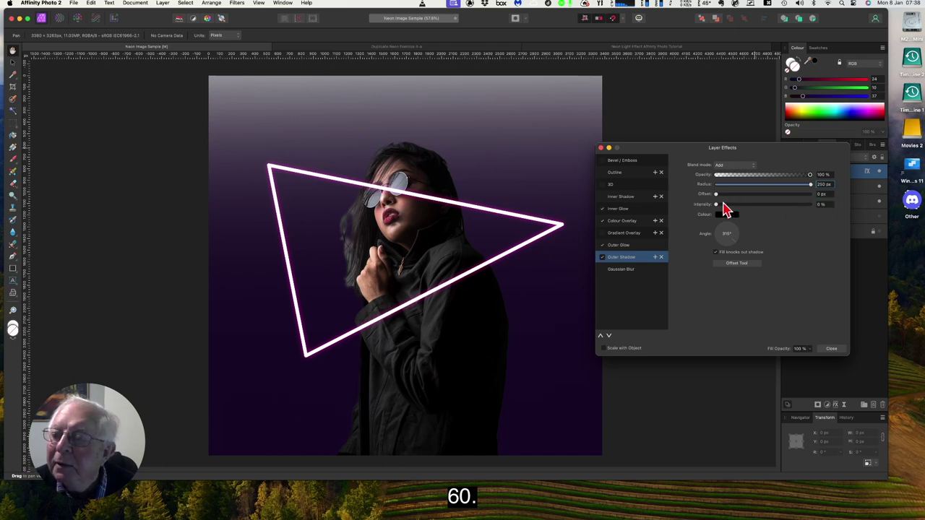
drag(720, 208, 764, 213)
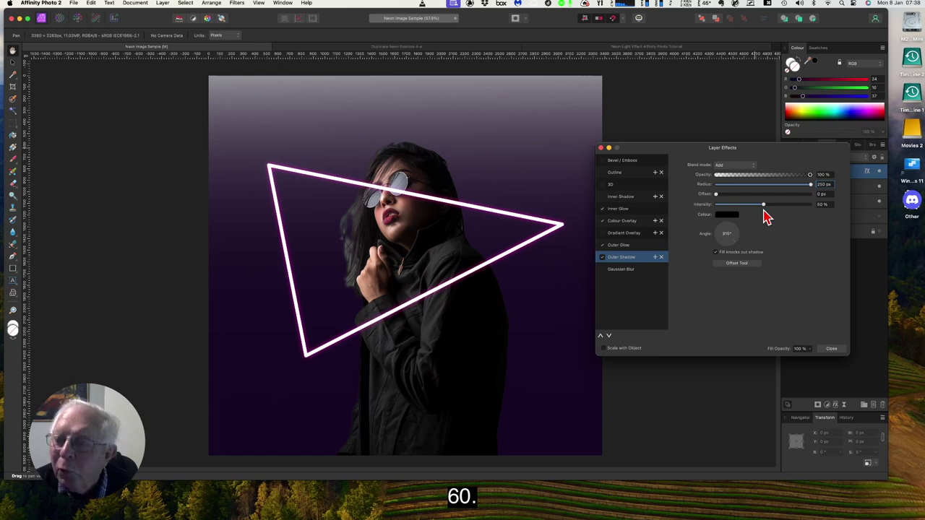
click(735, 215)
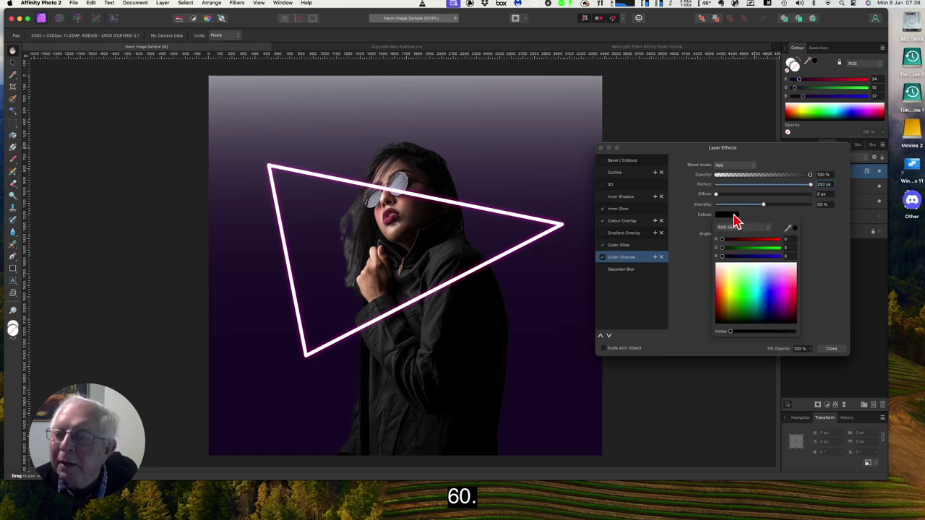
Colour the triangle's outer shadow pink with R 255, G 4, B 151.
click(786, 239)
text(255)
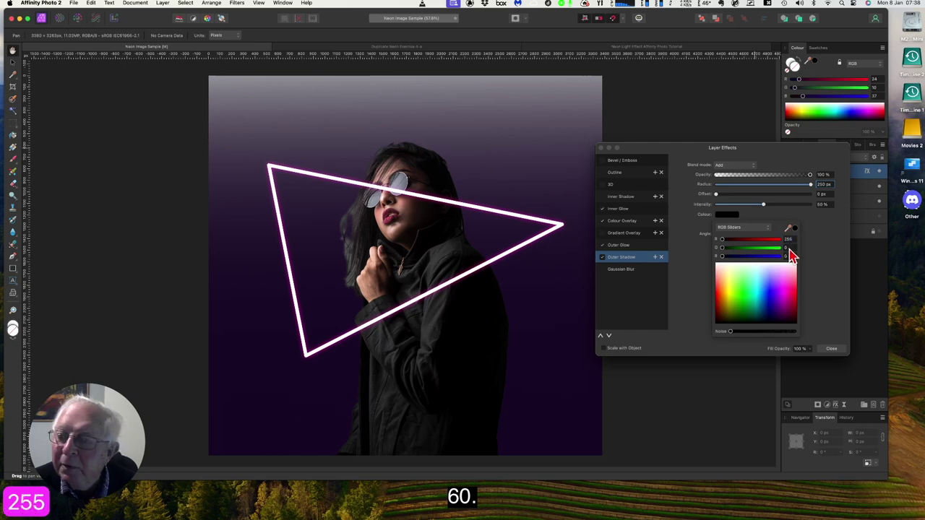
key(Return)
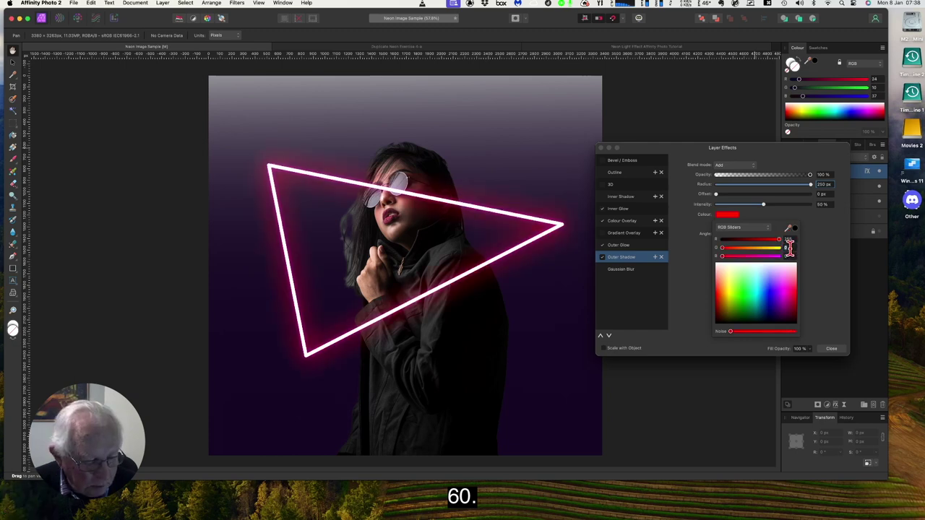
click(790, 248)
text(4)
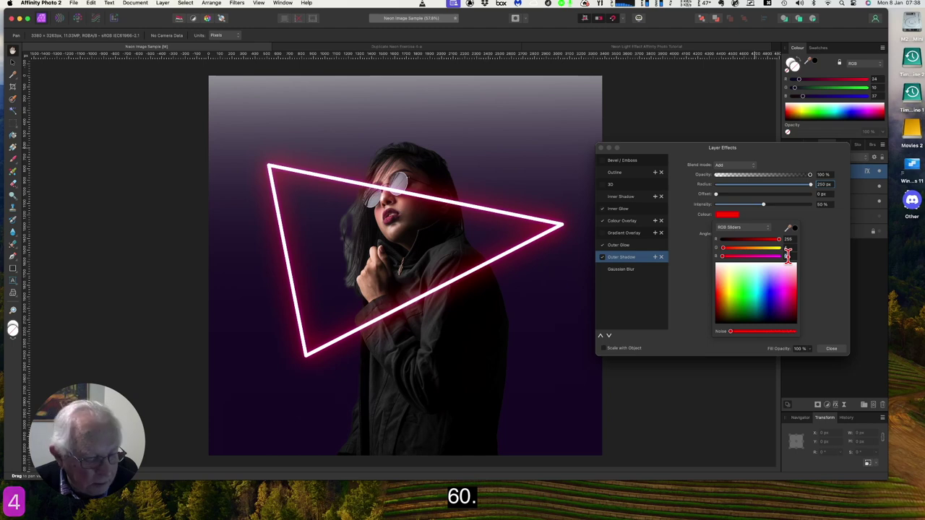
text(15)
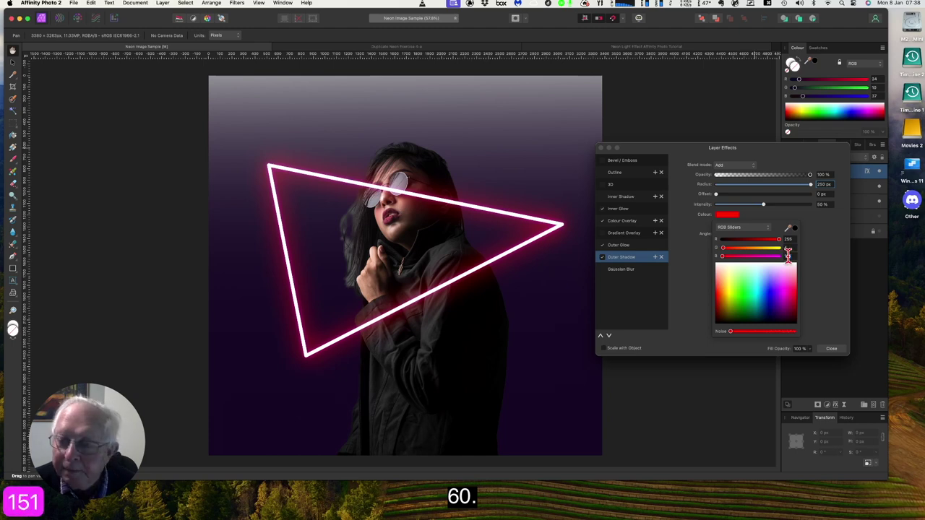
text(1)
key(Return)
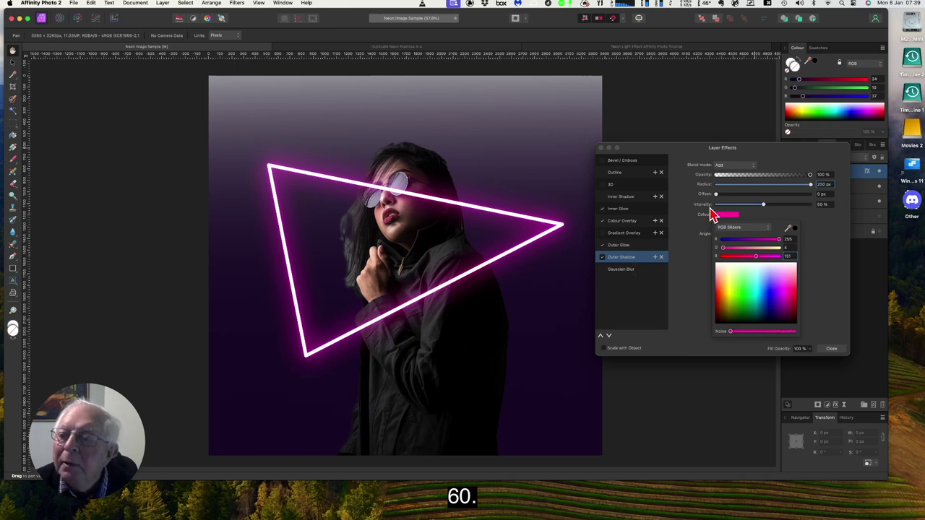
Raise the shadow intensity to 95%, set its opacity to about 42%, and close Layer Effects.
click(825, 209)
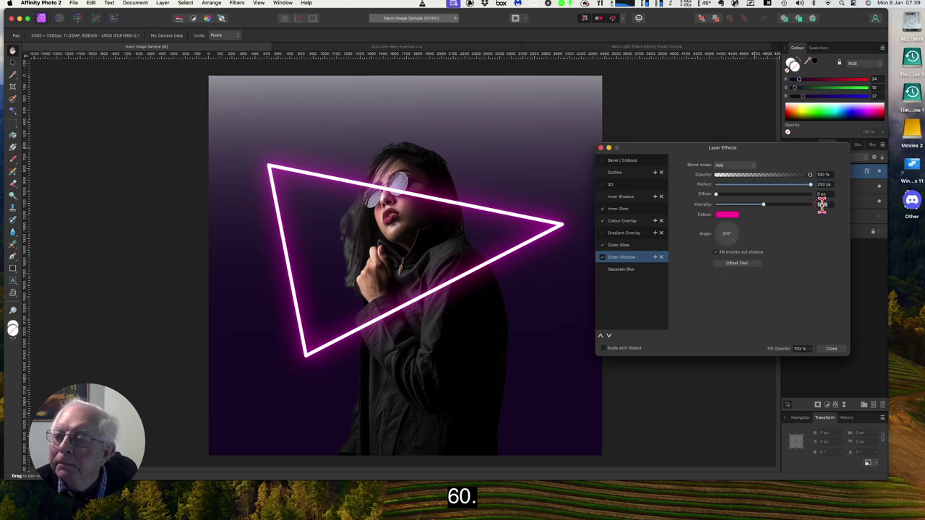
text(95)
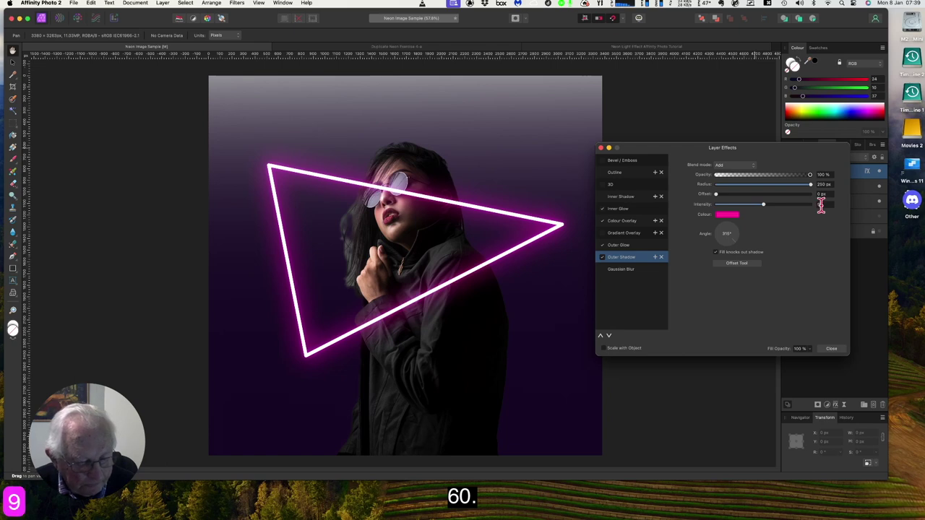
key(Return)
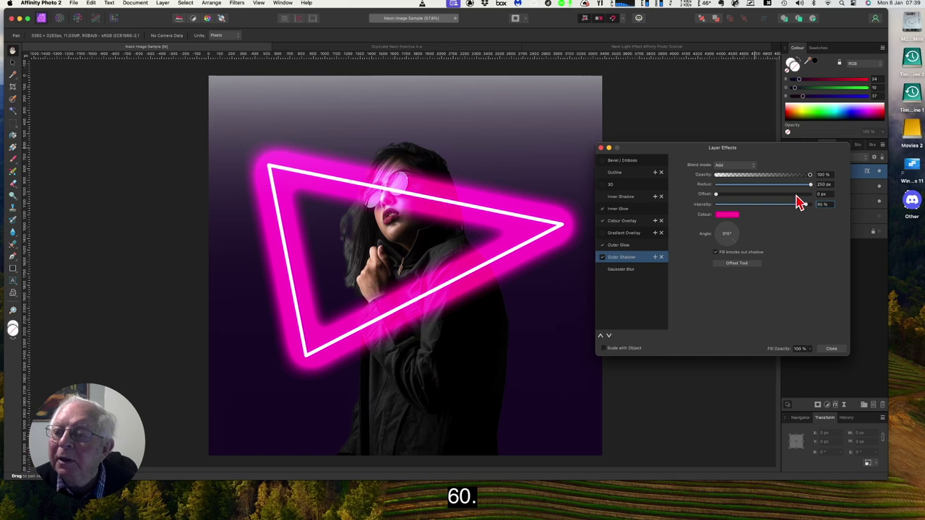
click(823, 174)
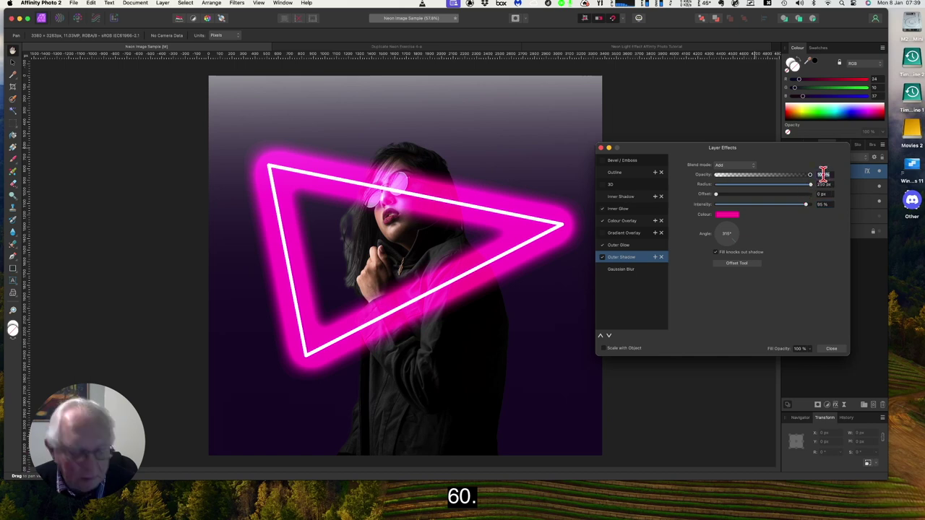
text(3)
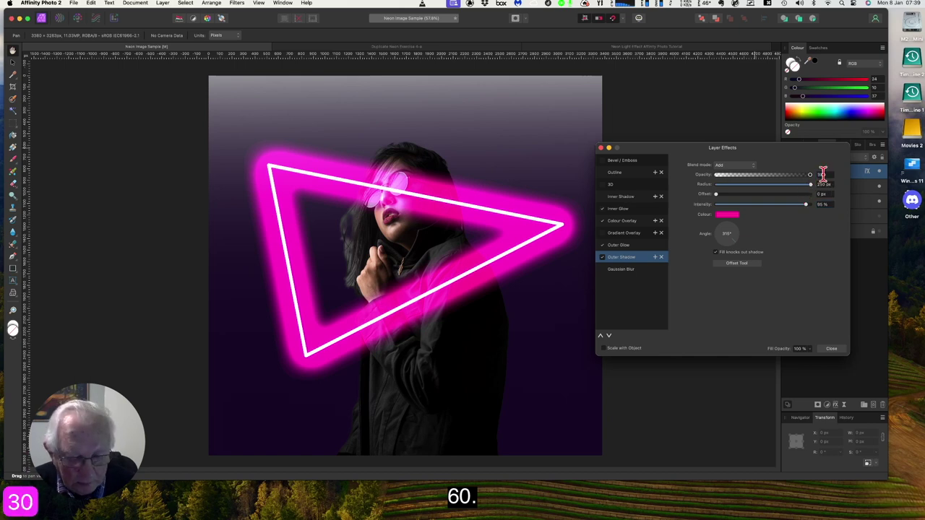
text(0)
key(Return)
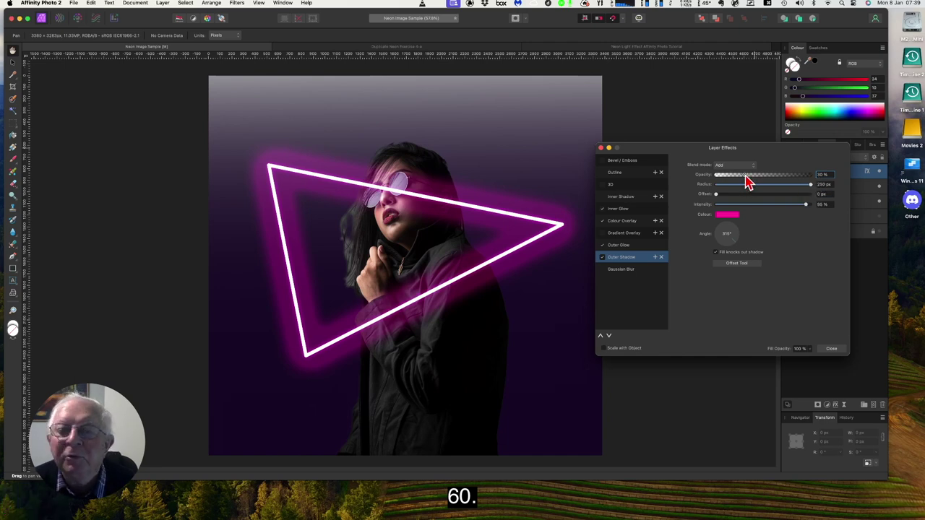
drag(745, 176, 758, 182)
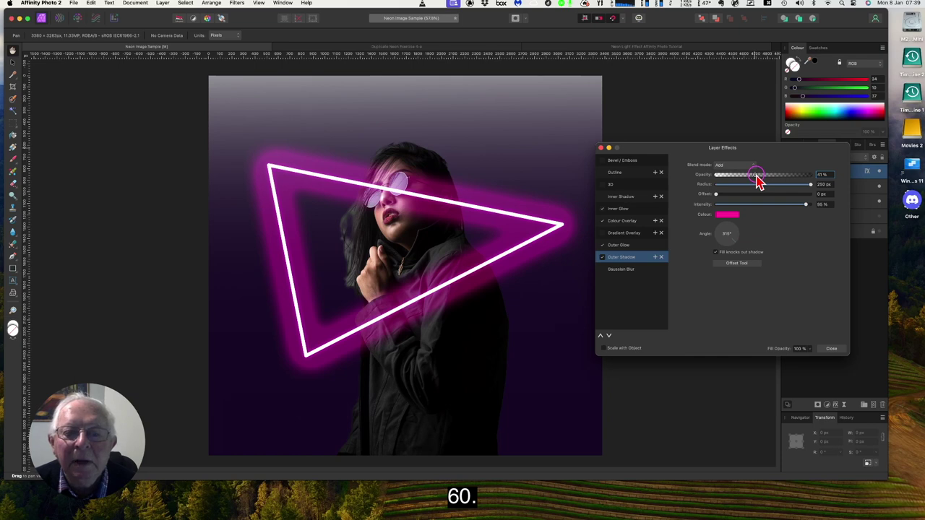
drag(758, 183, 758, 182)
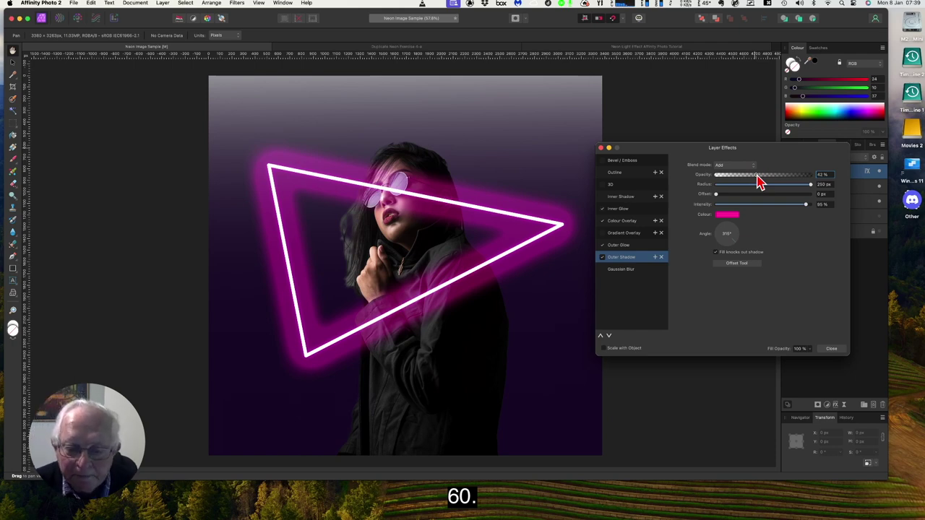
click(831, 349)
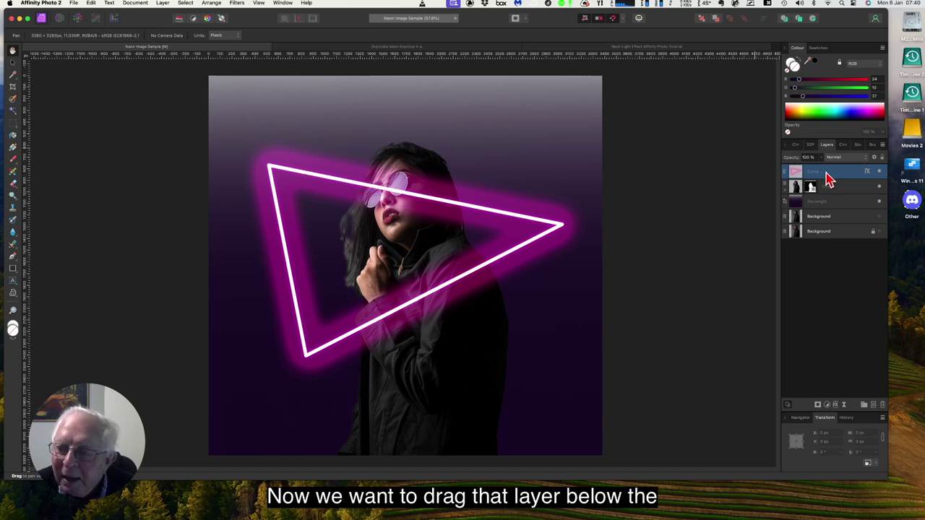
Move the triangle Curve layer below the woman's pixel layer in the Layers panel.
drag(827, 179, 828, 197)
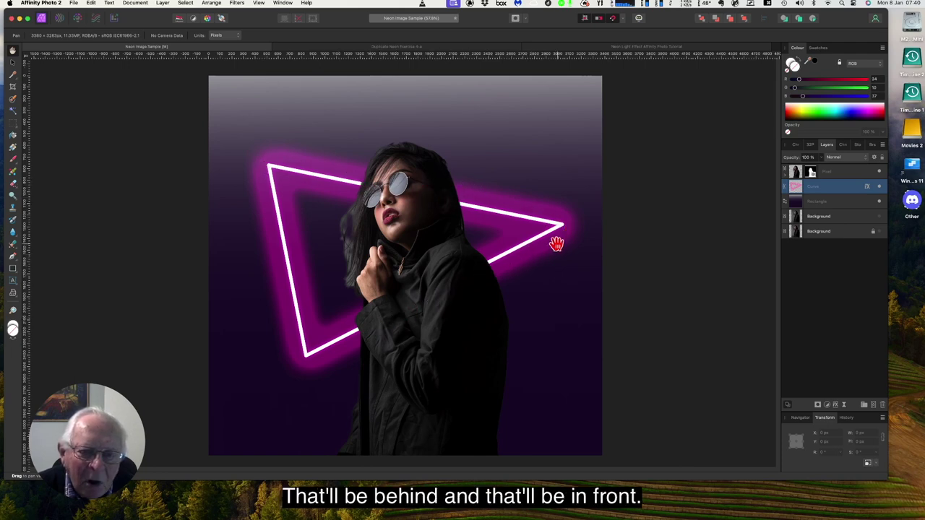
click(810, 173)
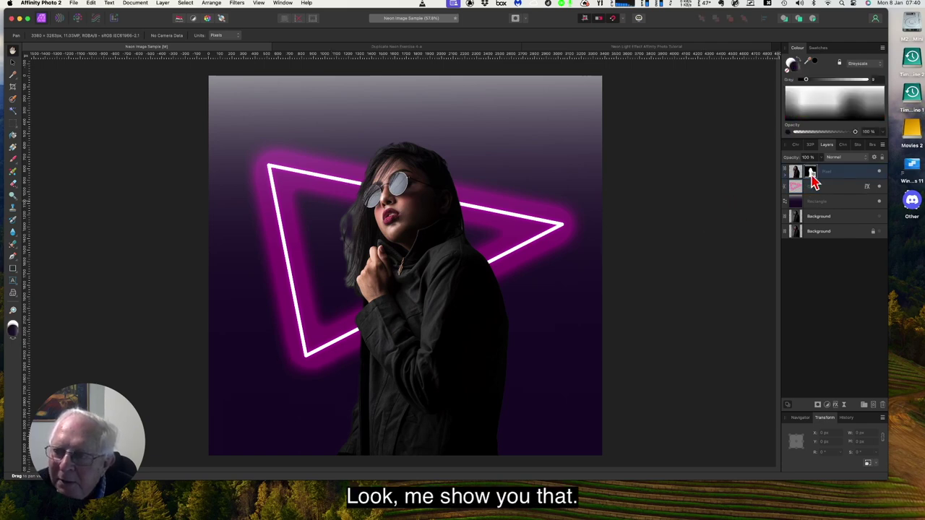
Detach the mask into a nested layer under the Pixel layer and choose the Paint Brush Tool.
drag(812, 179, 791, 186)
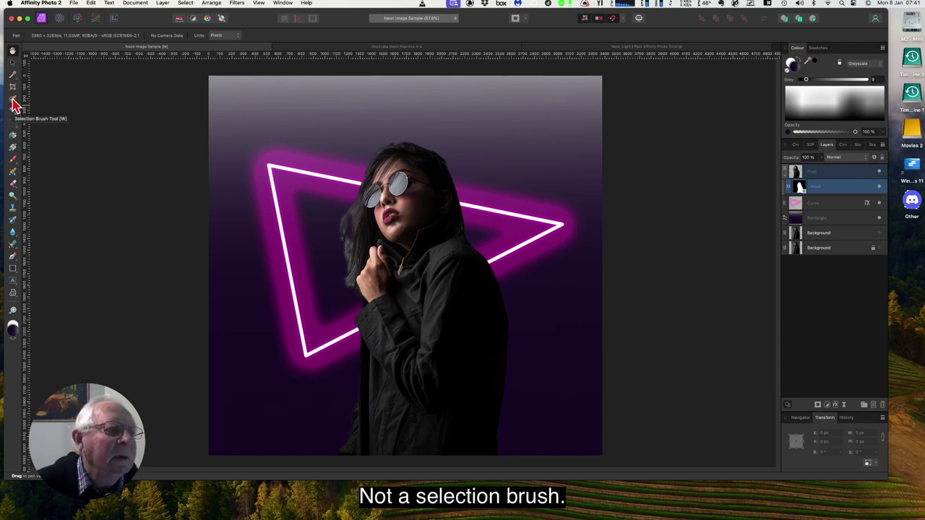
click(15, 165)
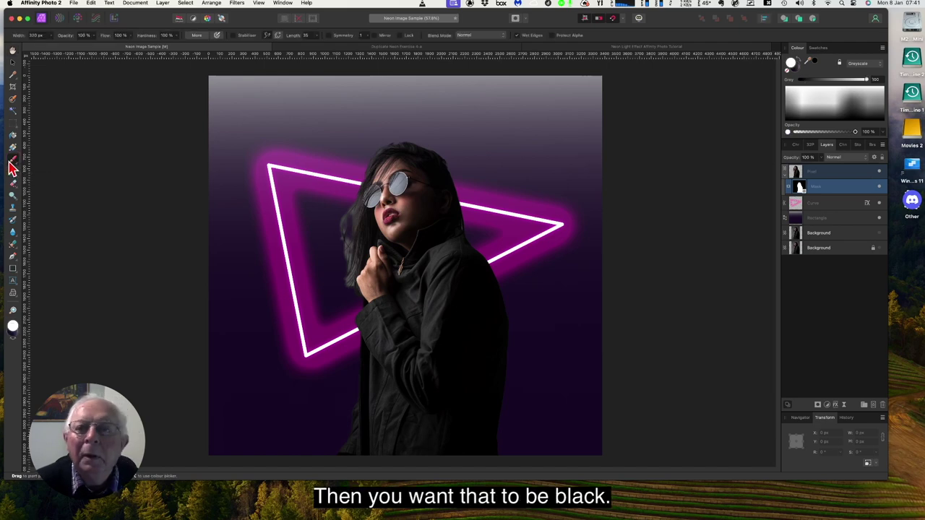
Set the primary painting colour to black, R 0, G 0, B 0, in the Colour Chooser.
double_click(791, 65)
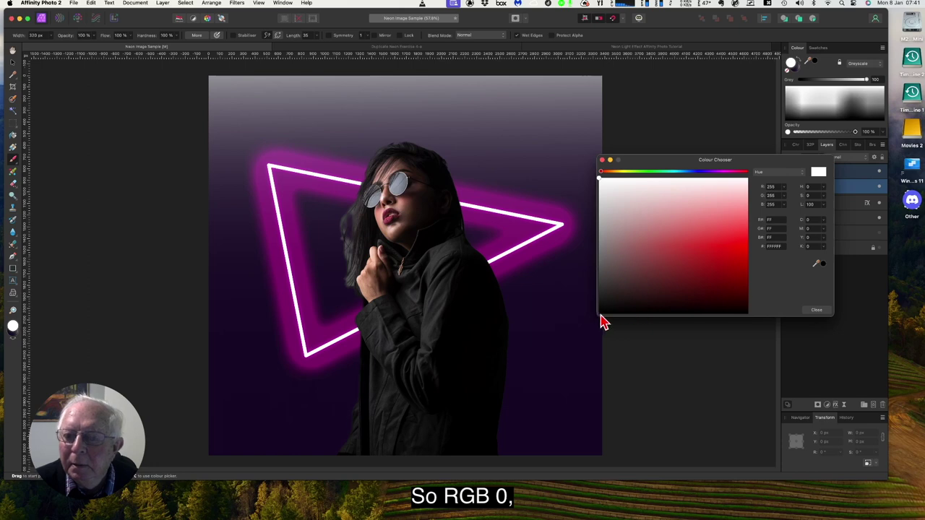
click(600, 314)
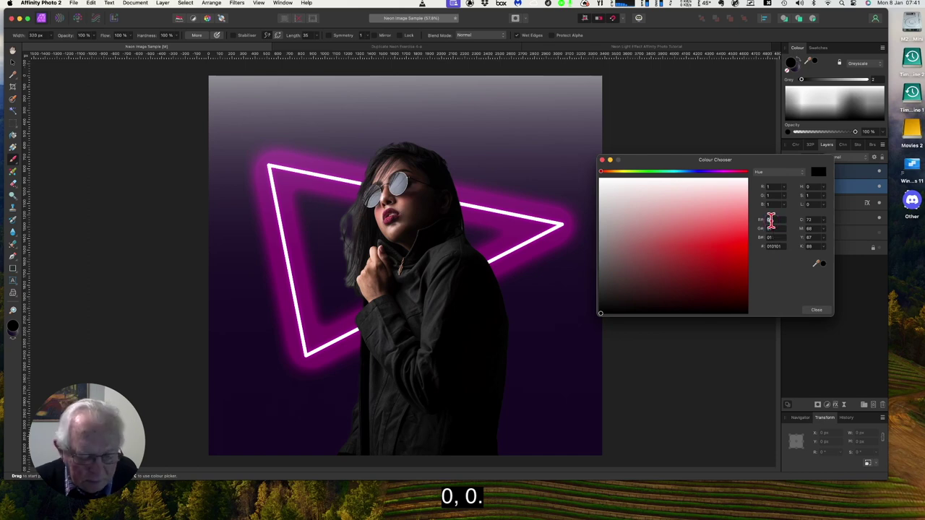
text(0)
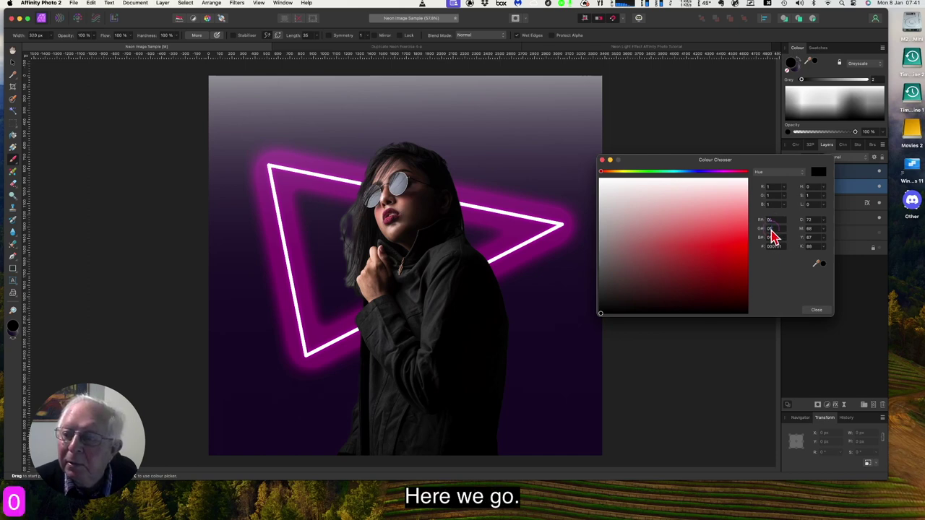
click(771, 228)
text(0)
text(0)
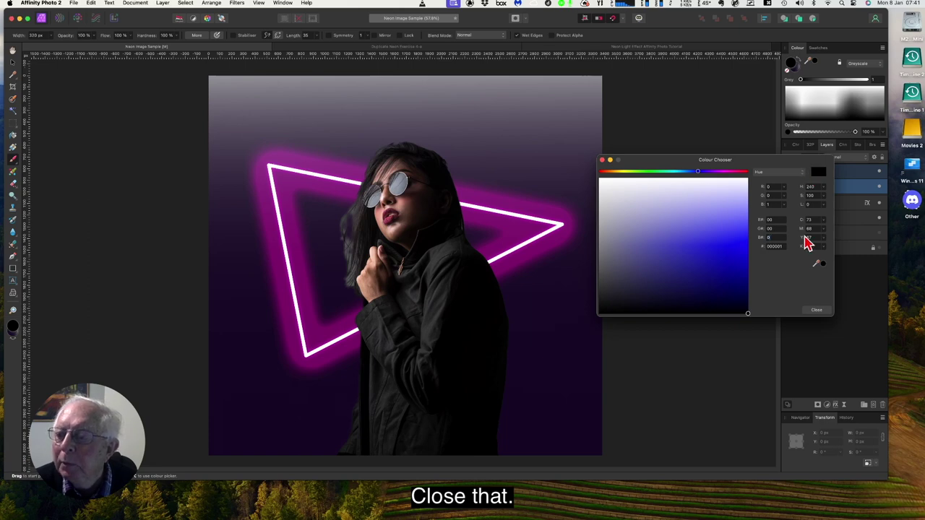
click(815, 311)
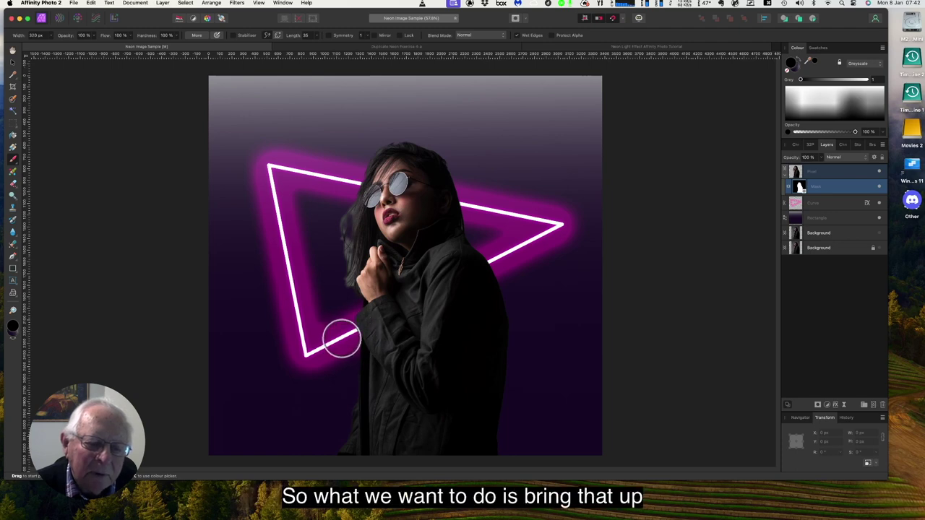
Paint black on the mask along the triangle's lower edge across the jacket.
drag(342, 338, 489, 270)
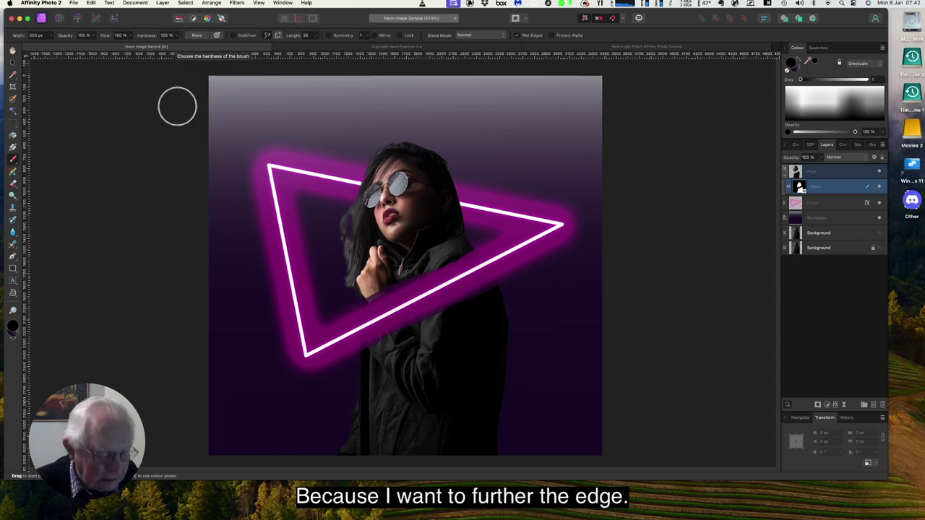
Undo both strokes and set the brush to about 80% flow and hardness with 390 px width.
key(super+z)
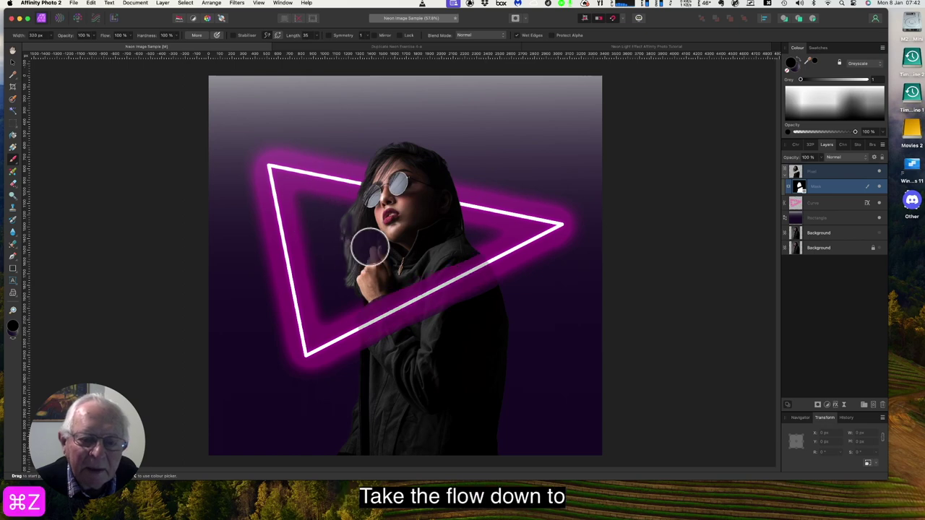
key(super+z)
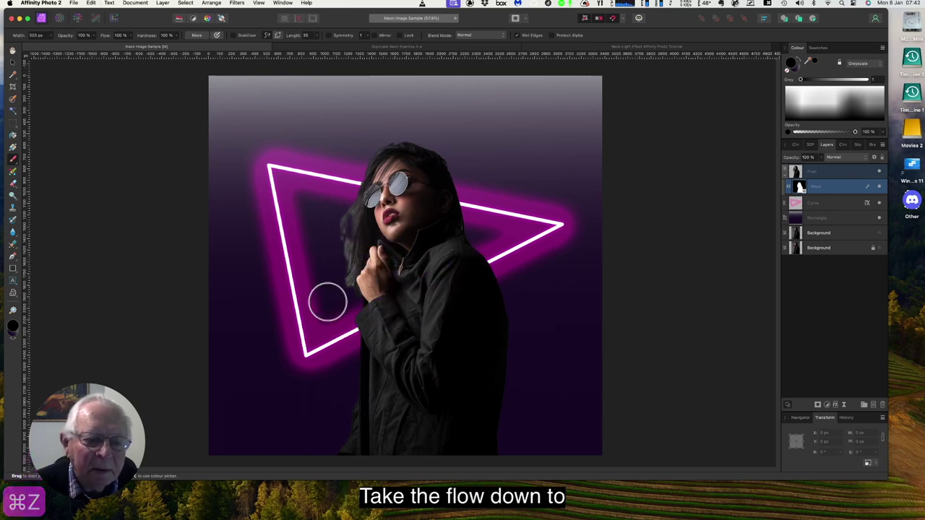
click(130, 36)
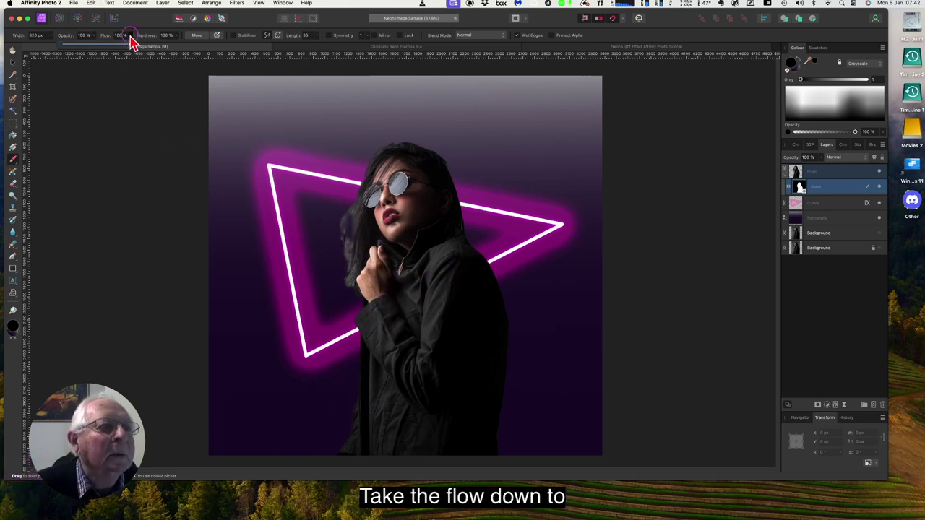
drag(131, 48, 115, 49)
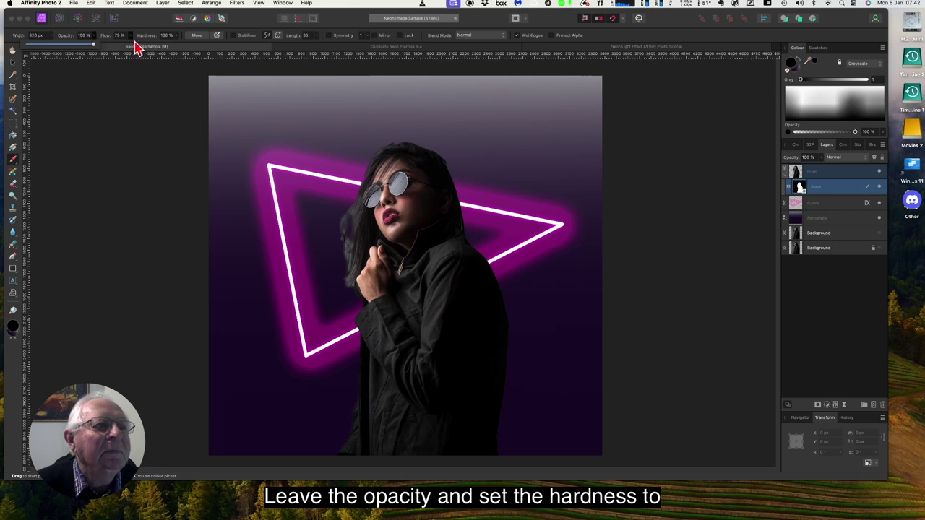
click(176, 36)
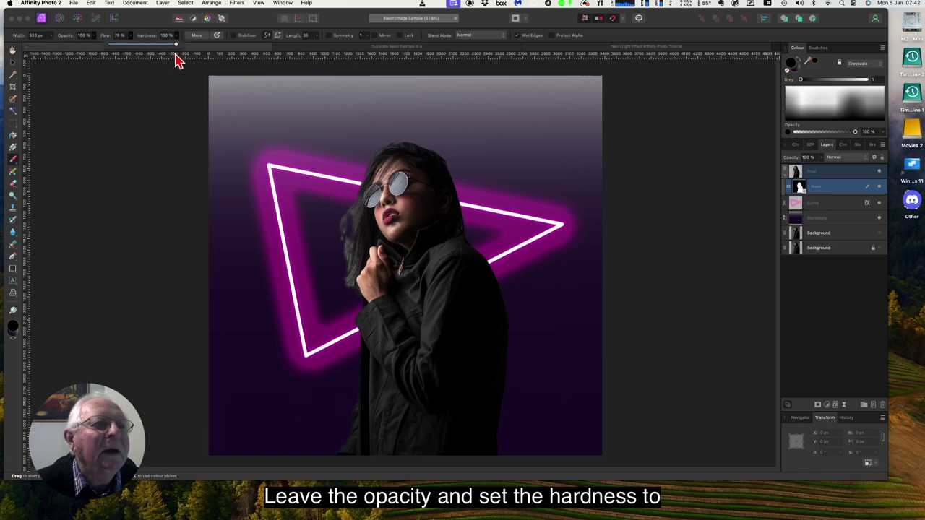
drag(176, 49, 163, 52)
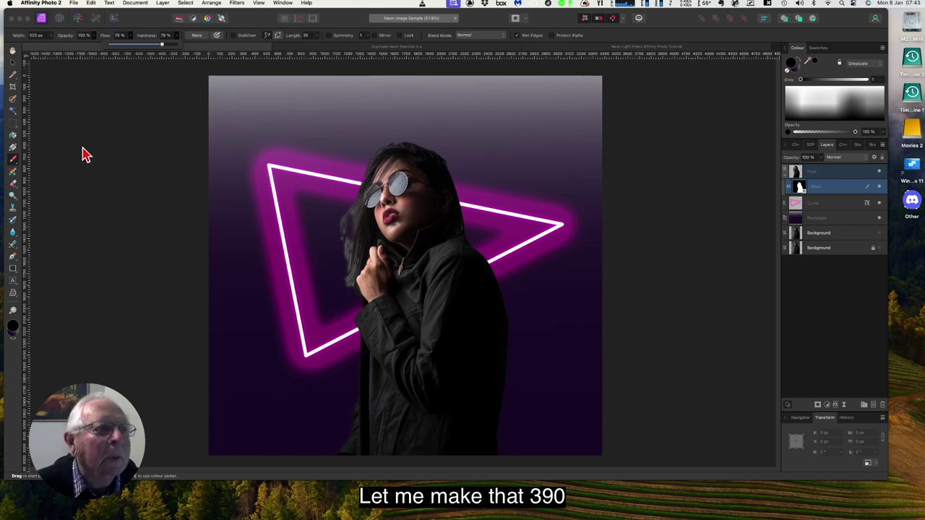
click(31, 36)
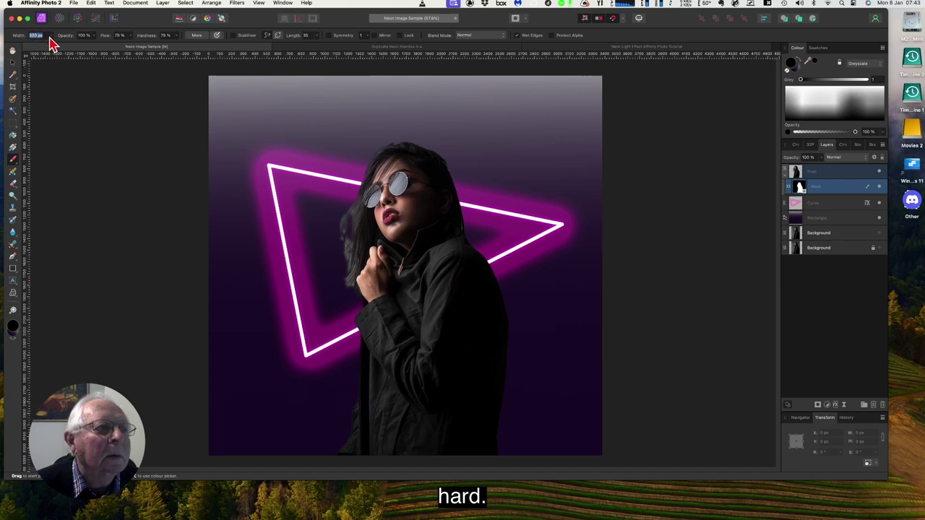
click(50, 36)
drag(45, 44, 39, 41)
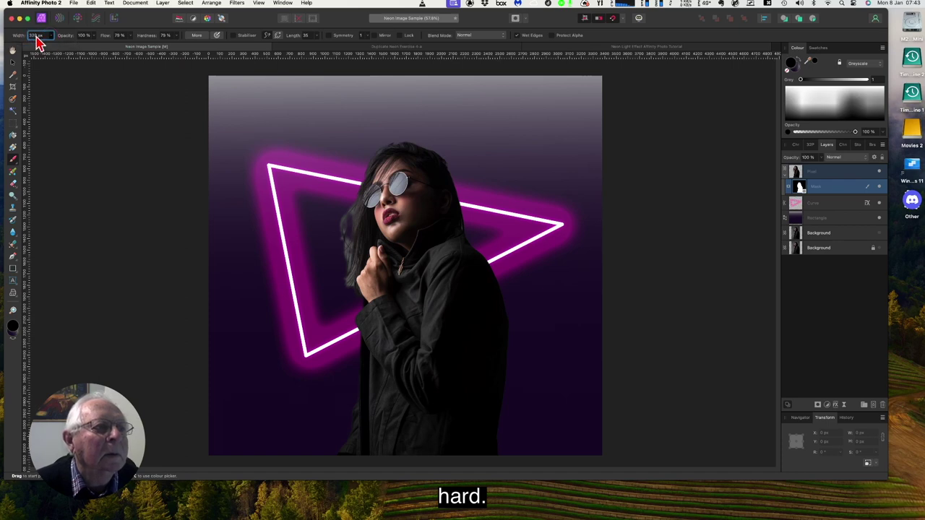
click(32, 36)
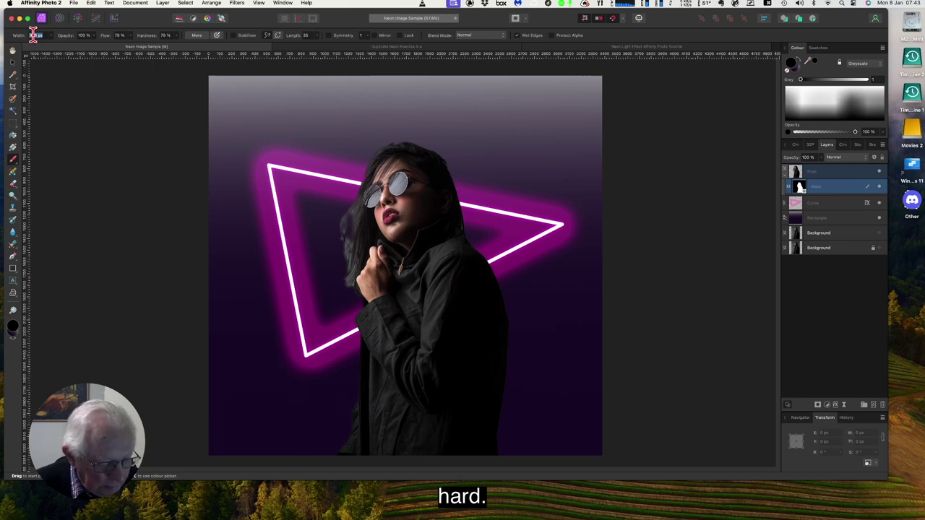
text(390)
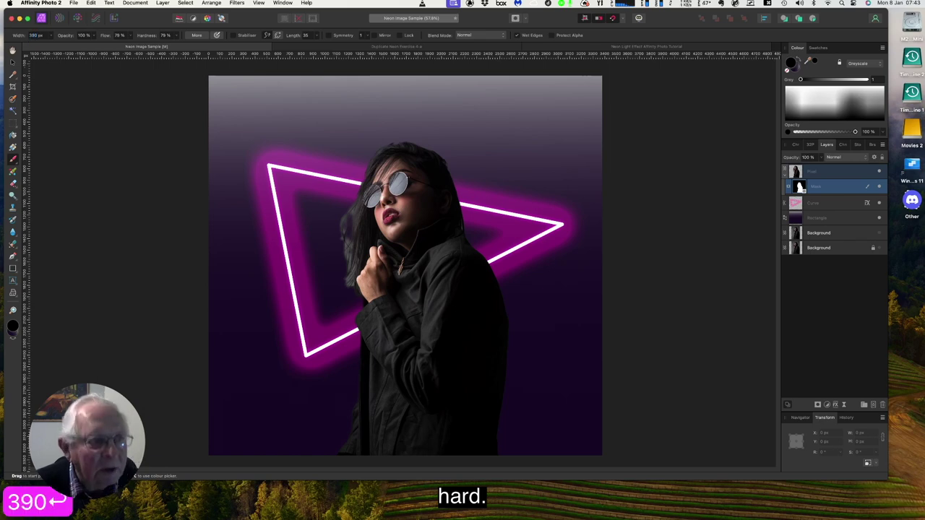
Repaint the neon bar across the jacket and merge the mask back into the Pixel layer.
drag(368, 335, 477, 269)
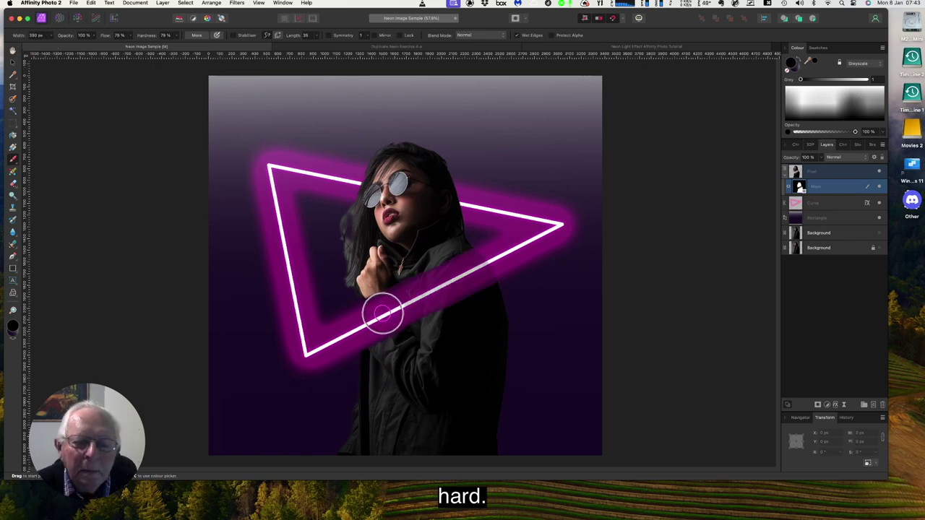
drag(382, 313, 520, 252)
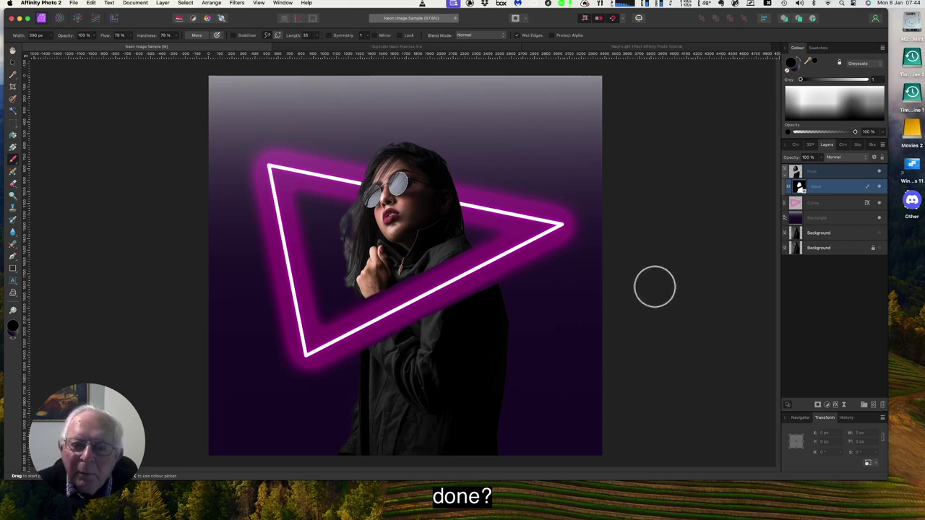
click(796, 175)
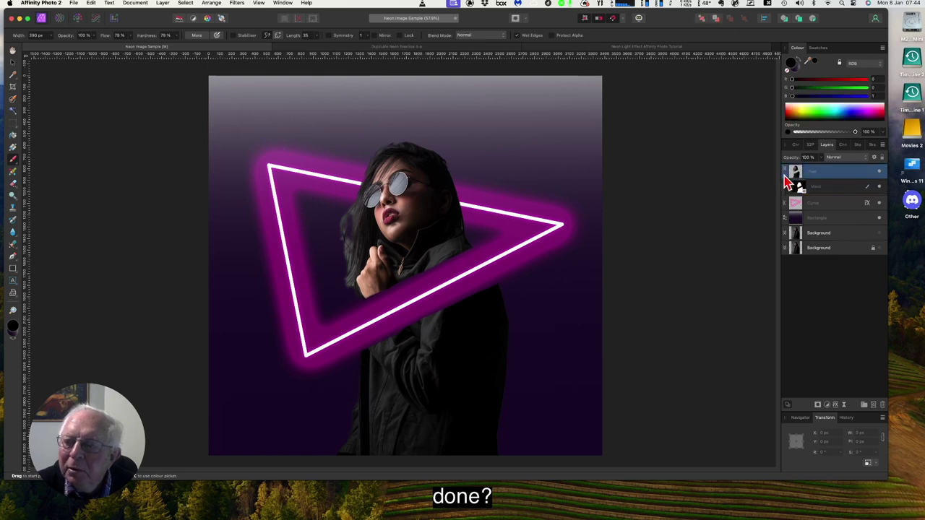
drag(784, 176, 796, 171)
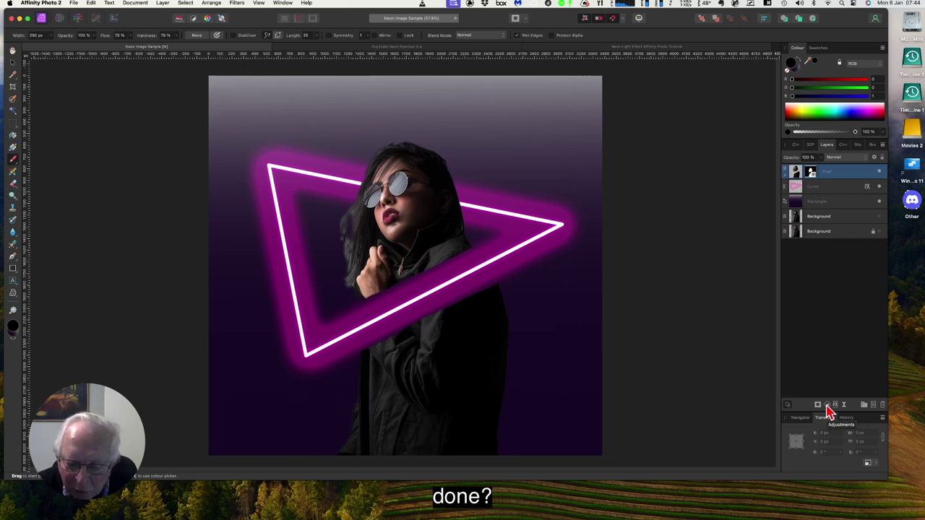
Add an HSL adjustment and set its blend mode to Colour Dodge.
click(827, 406)
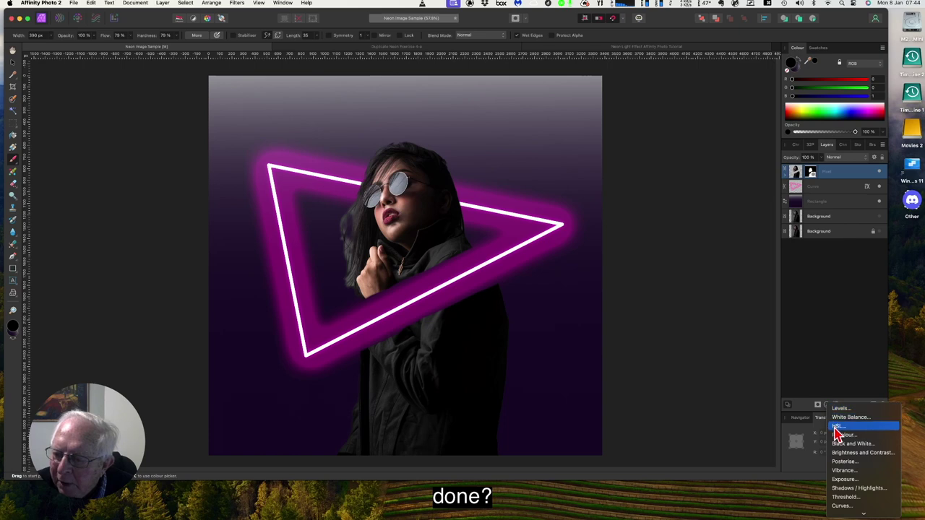
click(835, 426)
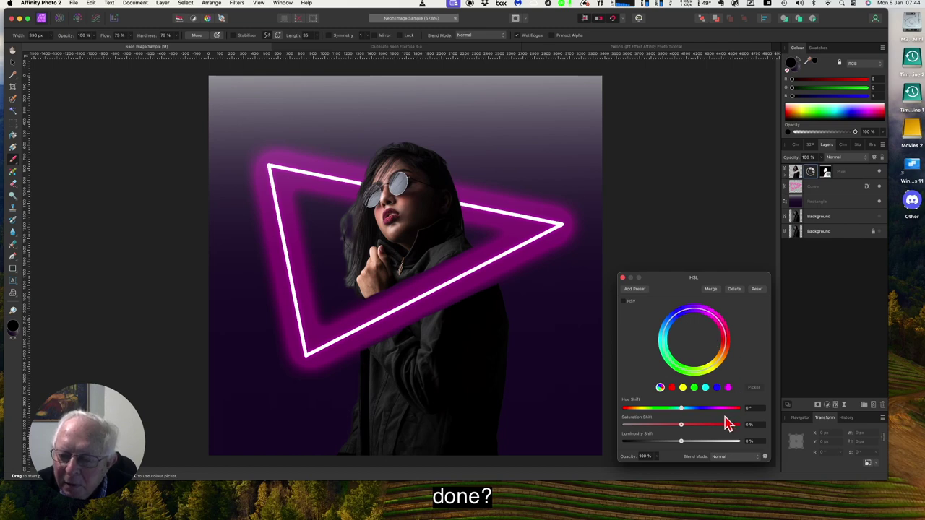
click(721, 457)
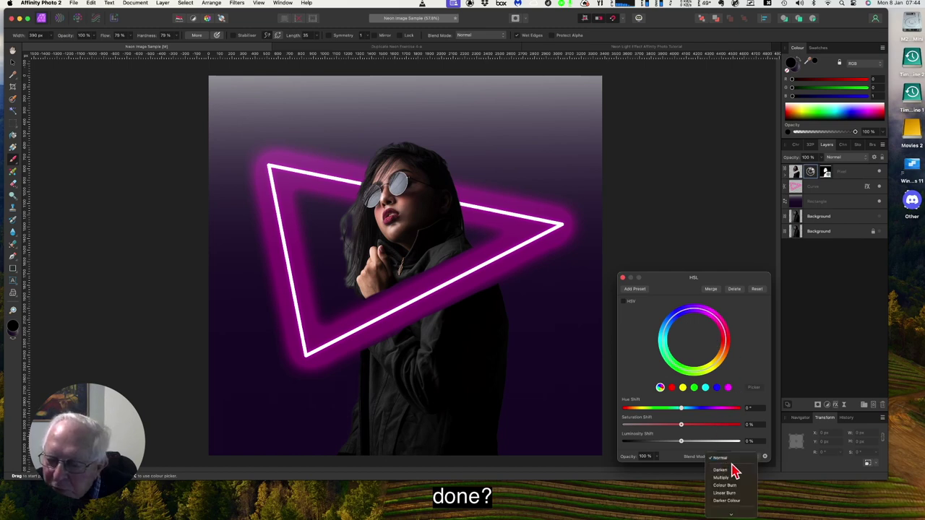
click(724, 492)
click(736, 496)
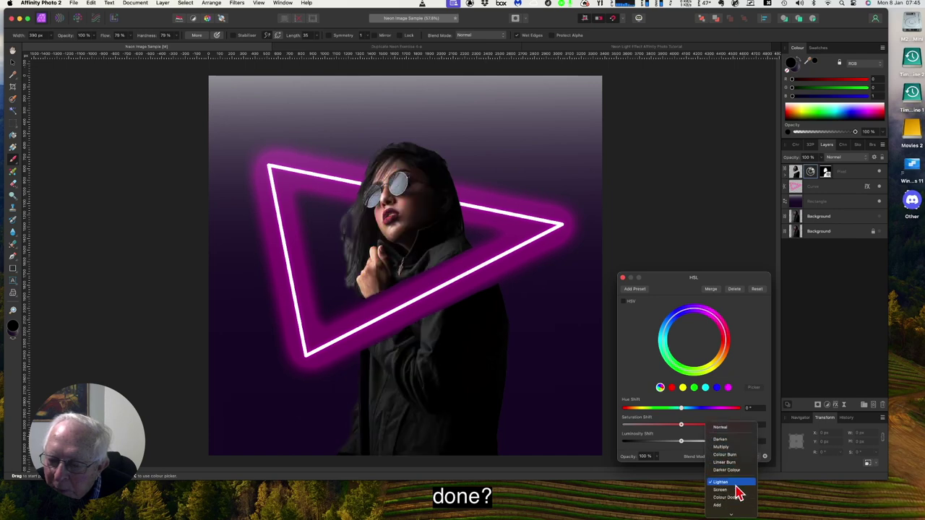
click(736, 498)
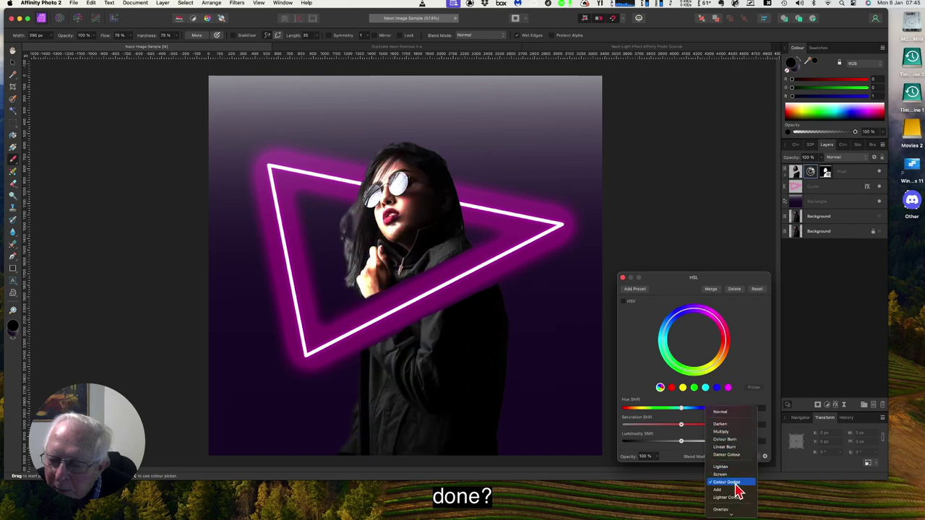
click(735, 483)
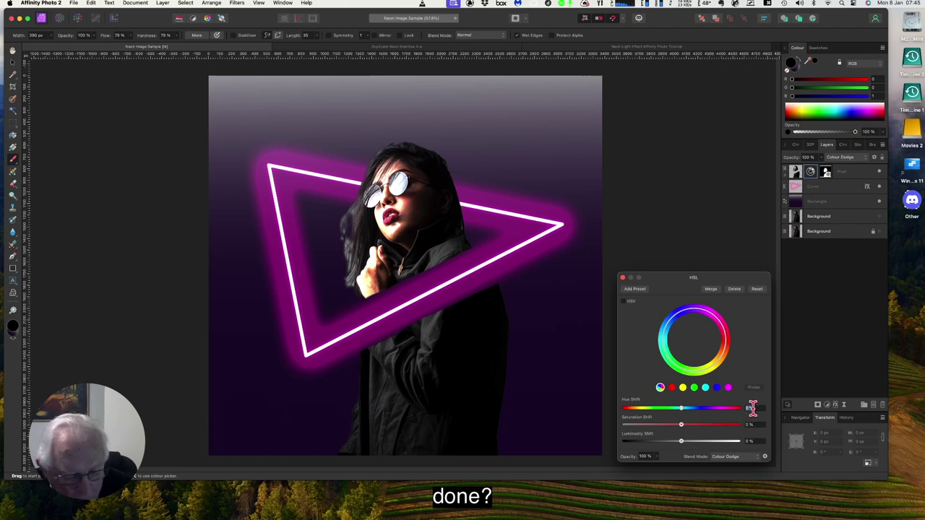
Set the HSL hue shift to 77°, saturation 30% and luminosity 15%.
text(77)
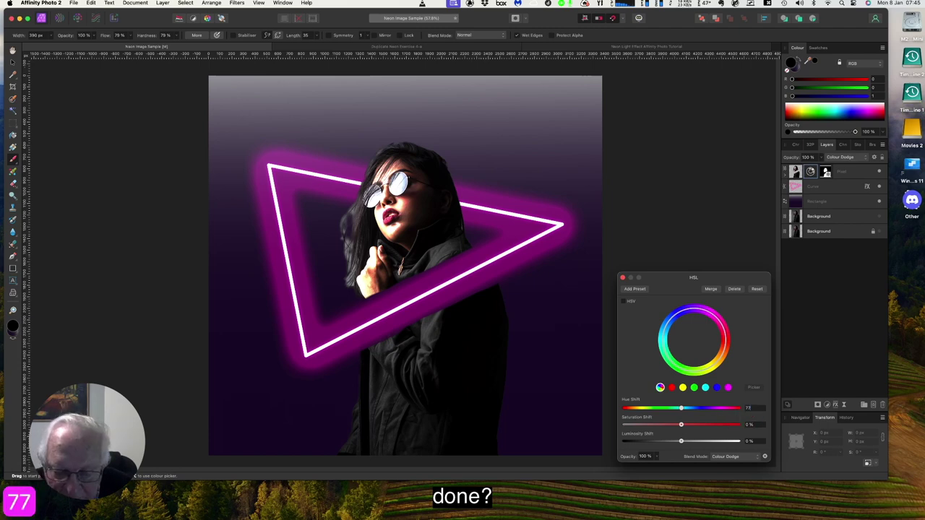
click(750, 426)
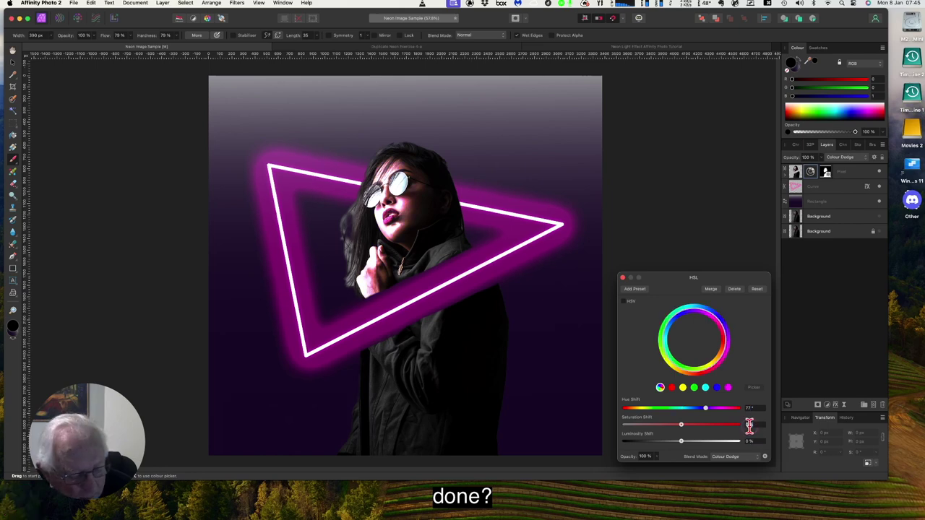
text(3)
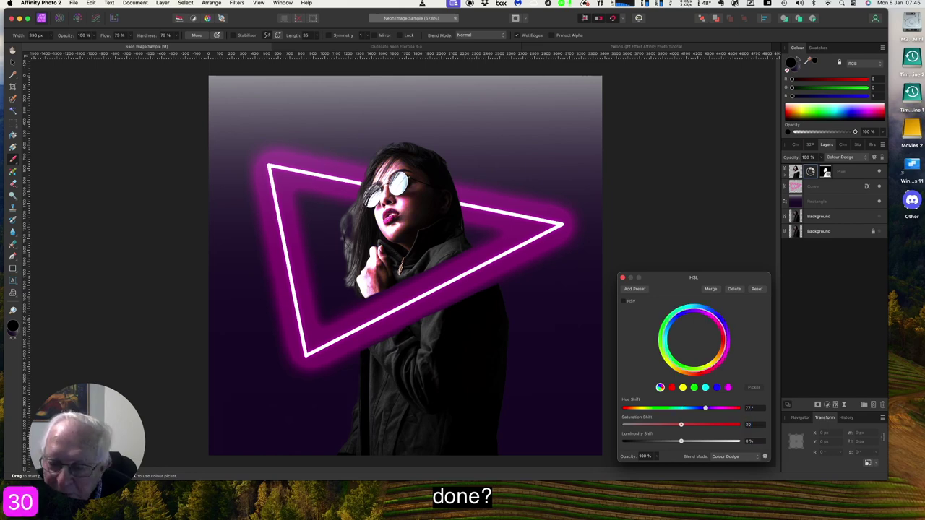
text(0)
key(Return)
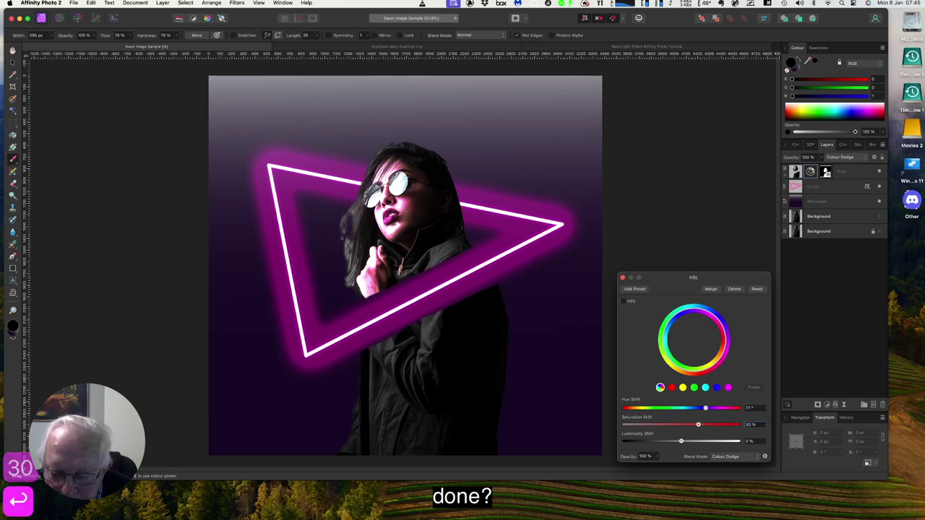
click(749, 441)
text(1)
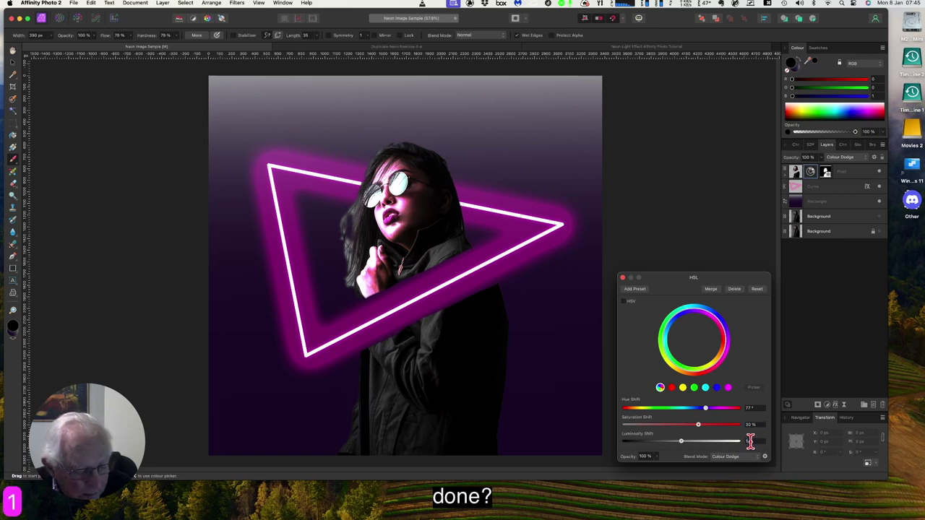
text(5)
key(Return)
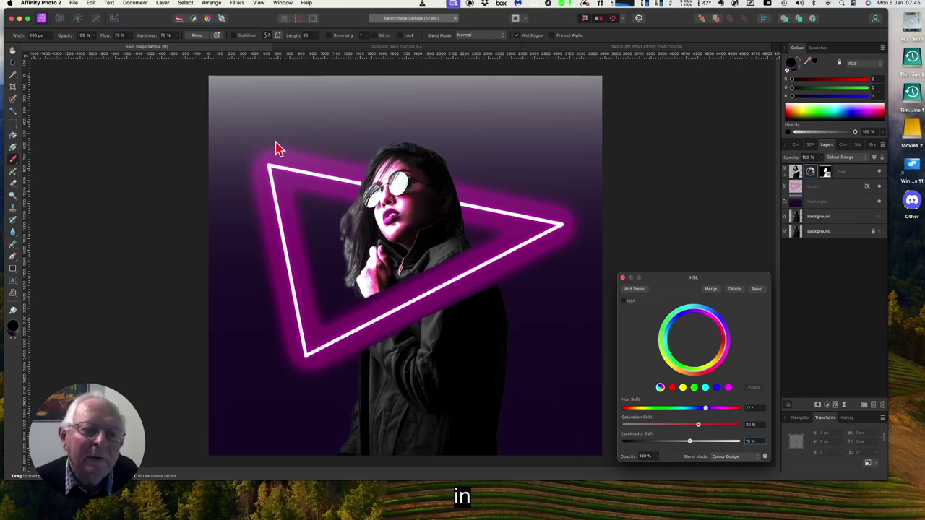
Close the HSL adjustment settings and switch to the Move tool.
click(623, 278)
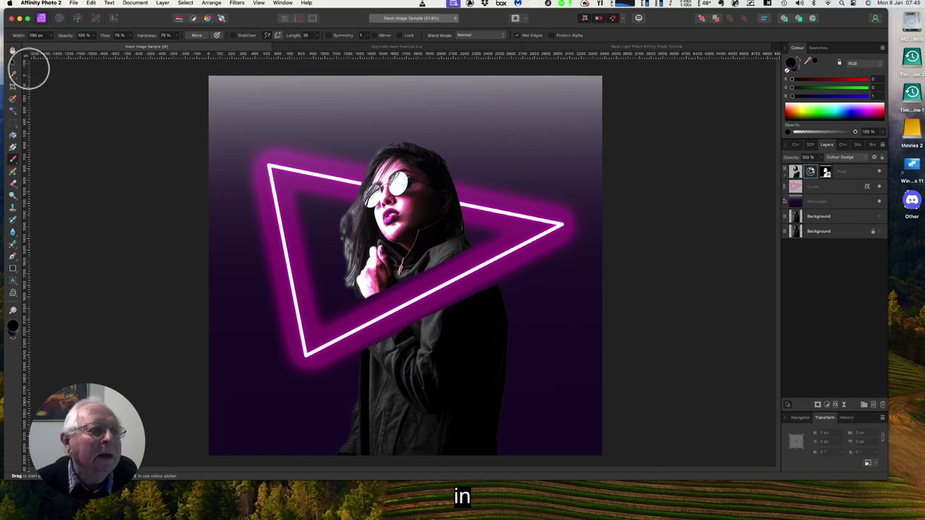
click(12, 63)
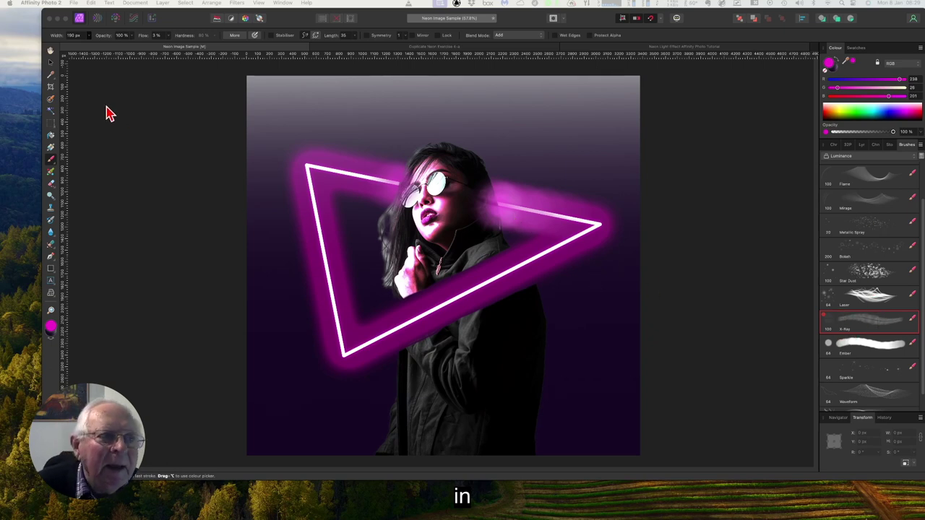
Paint soft magenta glow along the triangle's top edge beside her hair and glasses.
click(88, 36)
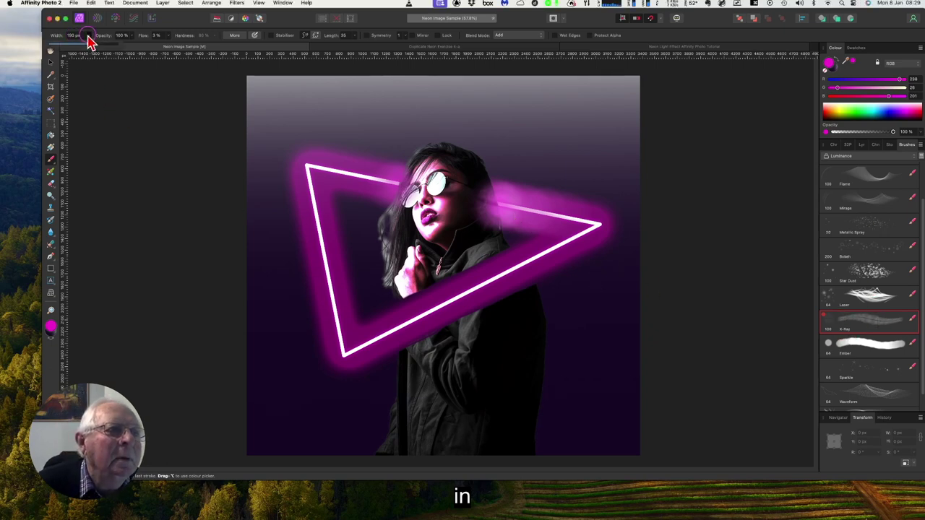
click(129, 135)
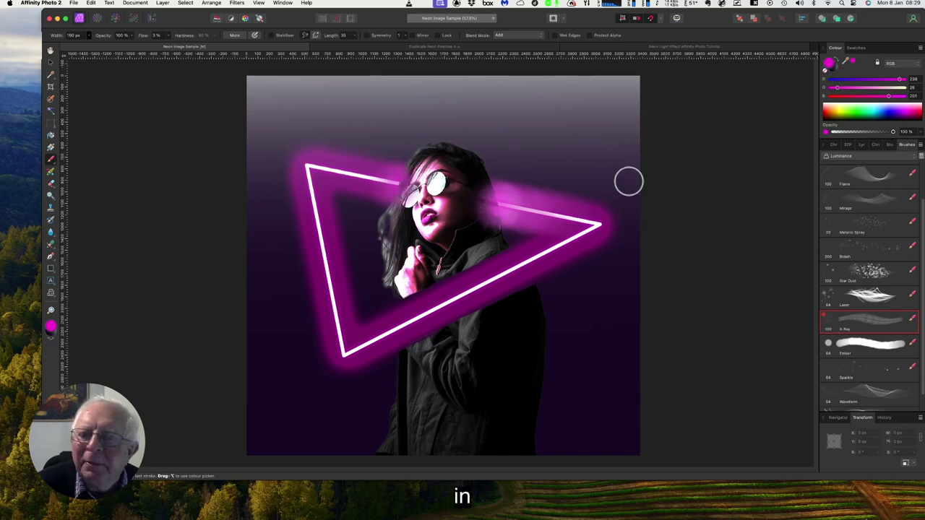
drag(536, 198, 491, 200)
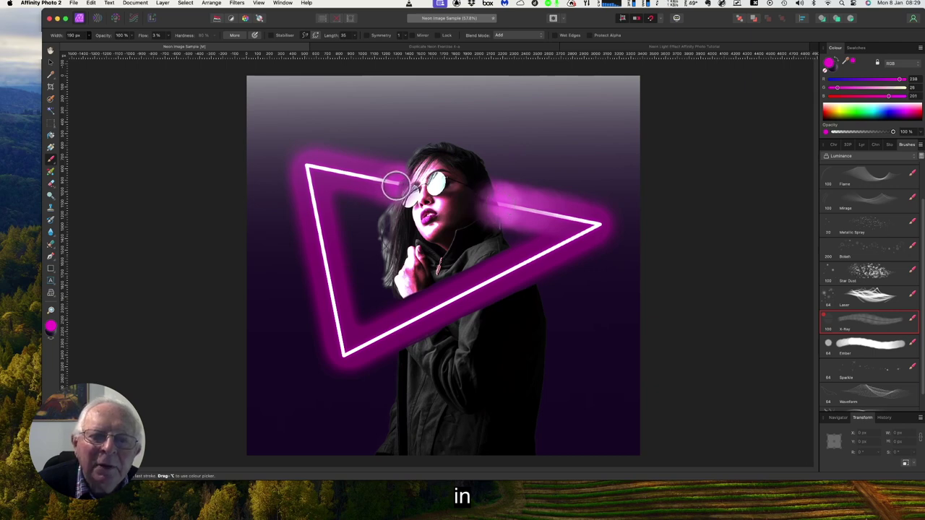
mouse_move(403, 187)
mouse_down()
mouse_move(388, 186)
mouse_move(394, 180)
mouse_up()
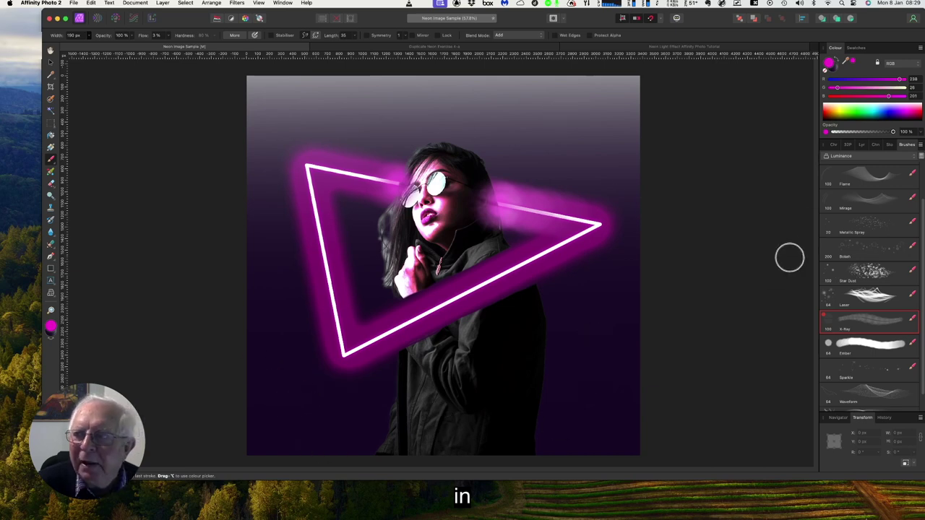
Select the Rectangle layer, raise brush flow above 3% and set brush opacity to 72%.
click(867, 147)
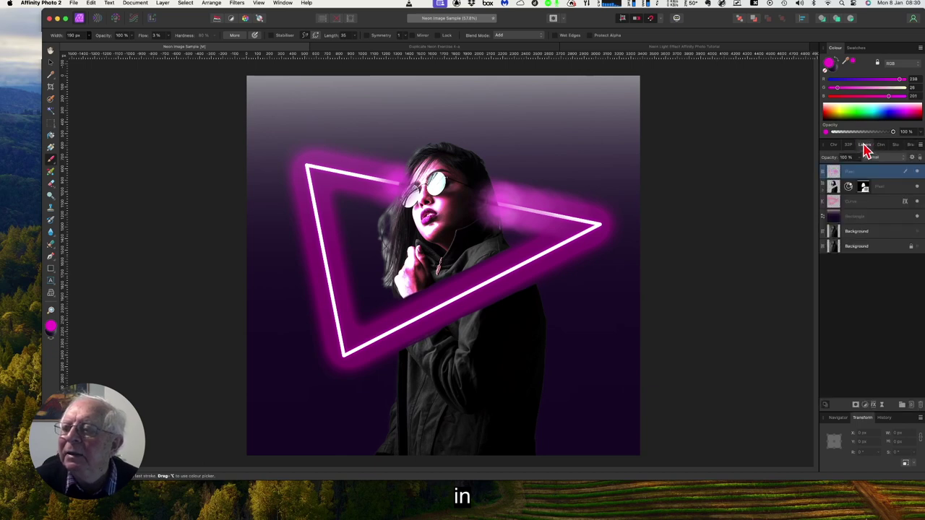
click(867, 217)
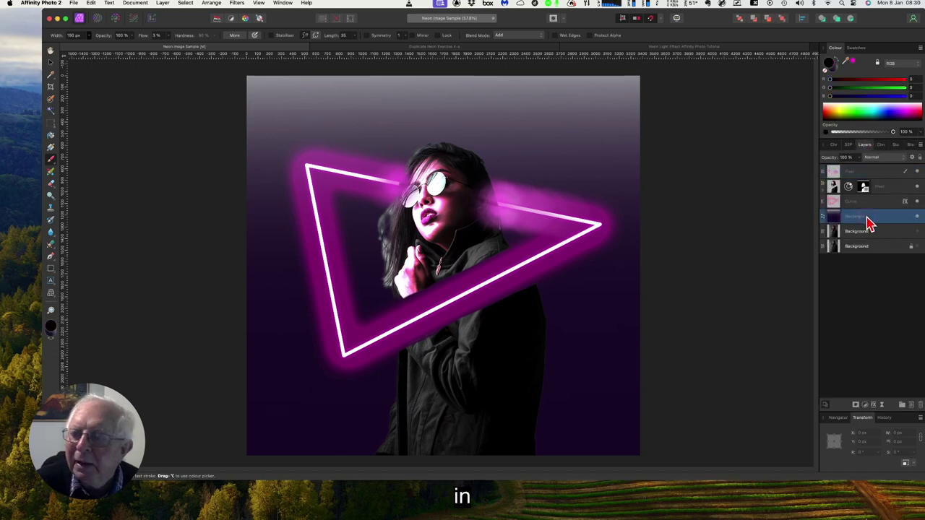
click(167, 34)
drag(170, 46, 182, 48)
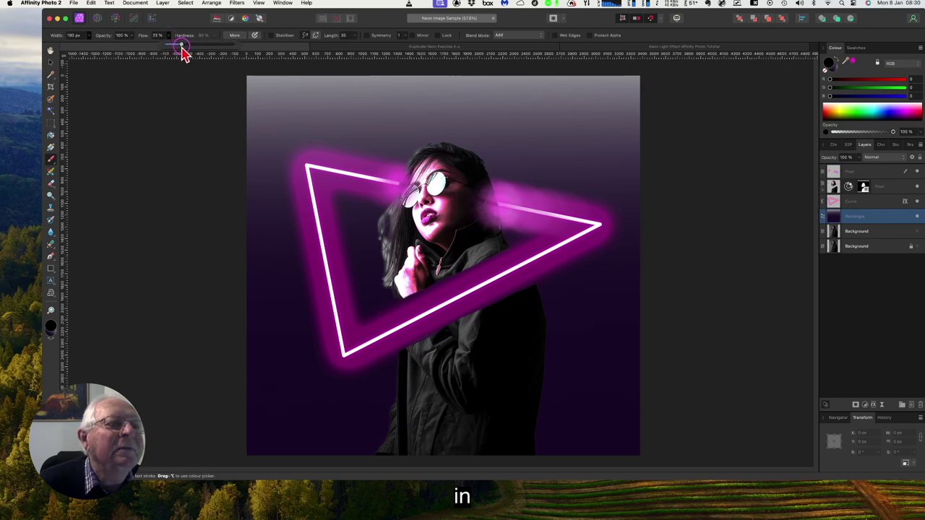
click(130, 36)
drag(130, 48, 113, 51)
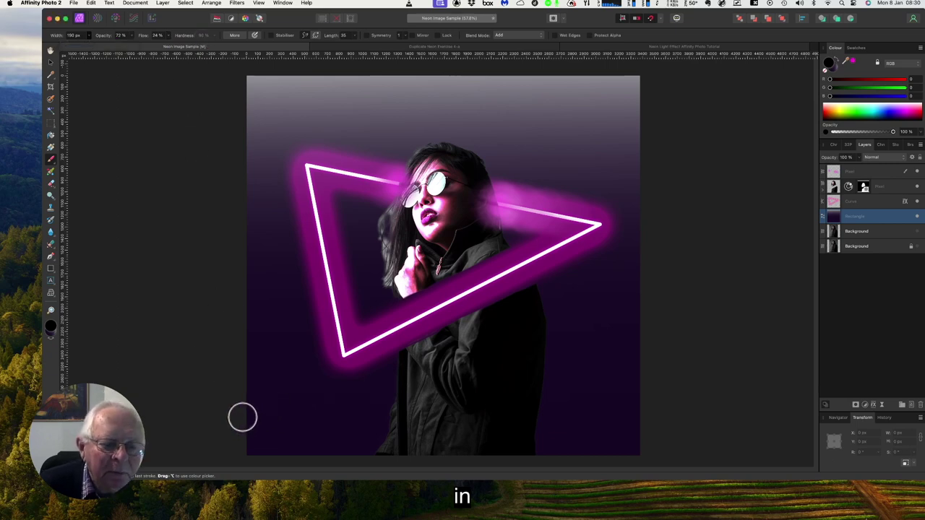
Paint magenta patches in the bottom-left and top-left corners.
key(x)
mouse_move(242, 417)
mouse_down()
mouse_move(303, 469)
mouse_move(239, 451)
mouse_move(304, 486)
mouse_up()
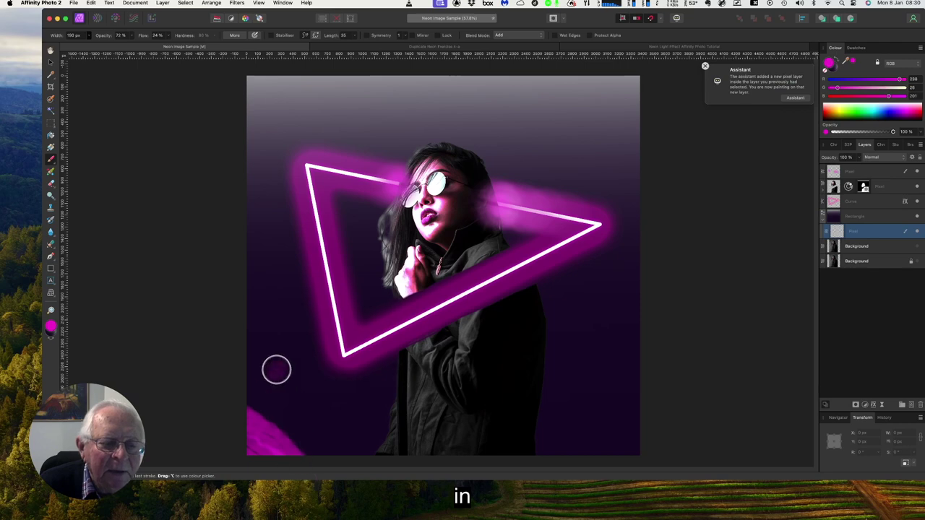
mouse_move(245, 83)
mouse_down()
mouse_move(329, 117)
mouse_move(265, 85)
mouse_move(347, 99)
mouse_move(294, 85)
mouse_move(302, 82)
mouse_move(266, 91)
mouse_move(329, 102)
mouse_move(252, 81)
mouse_move(279, 101)
mouse_move(240, 93)
mouse_move(266, 116)
mouse_move(236, 100)
mouse_move(269, 112)
mouse_up()
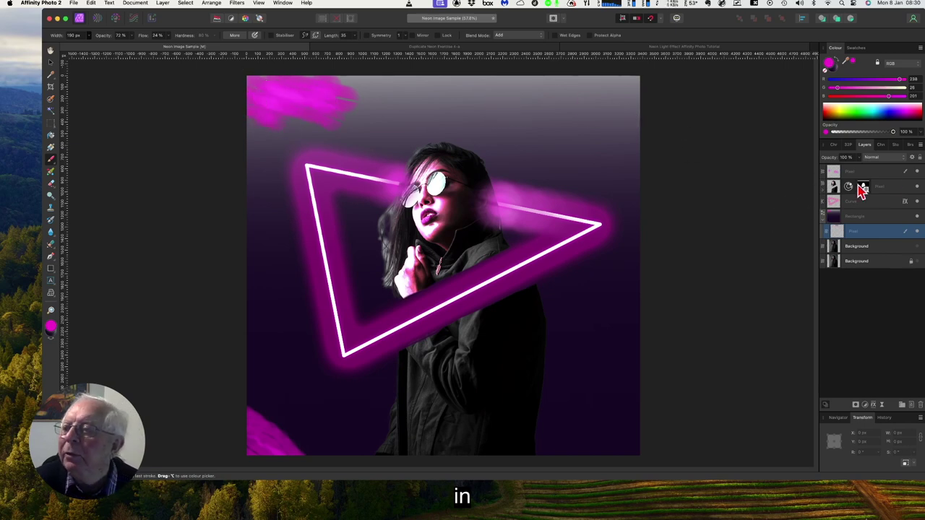
Texture the top-left magenta patch using the Star Dust brush.
click(910, 146)
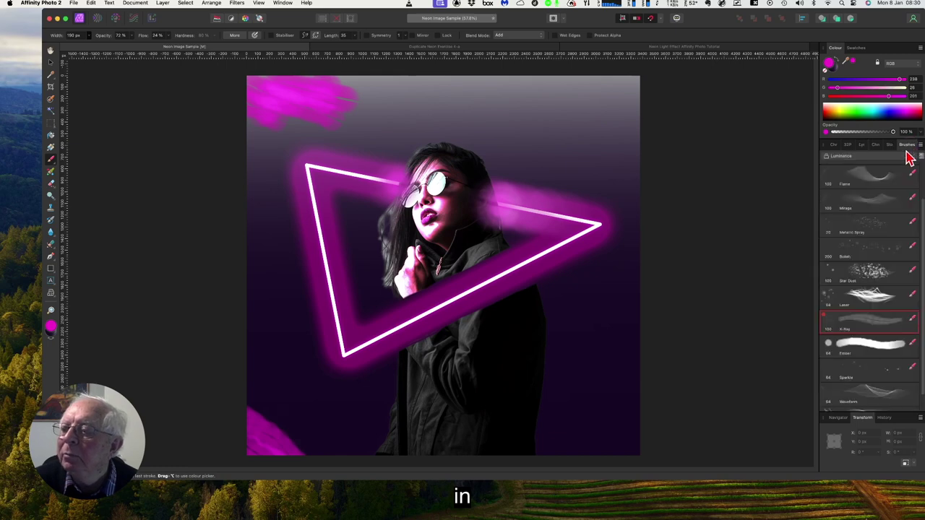
click(876, 278)
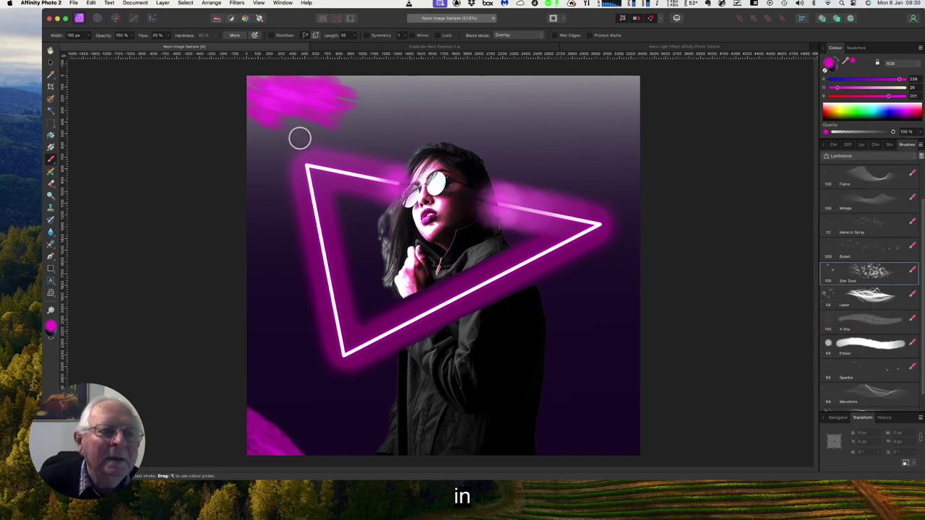
mouse_move(300, 138)
mouse_down()
mouse_move(322, 131)
mouse_move(266, 118)
mouse_move(340, 122)
mouse_move(316, 109)
mouse_move(355, 113)
mouse_move(322, 108)
mouse_move(360, 102)
mouse_move(320, 88)
mouse_move(355, 90)
mouse_move(315, 76)
mouse_move(365, 83)
mouse_up()
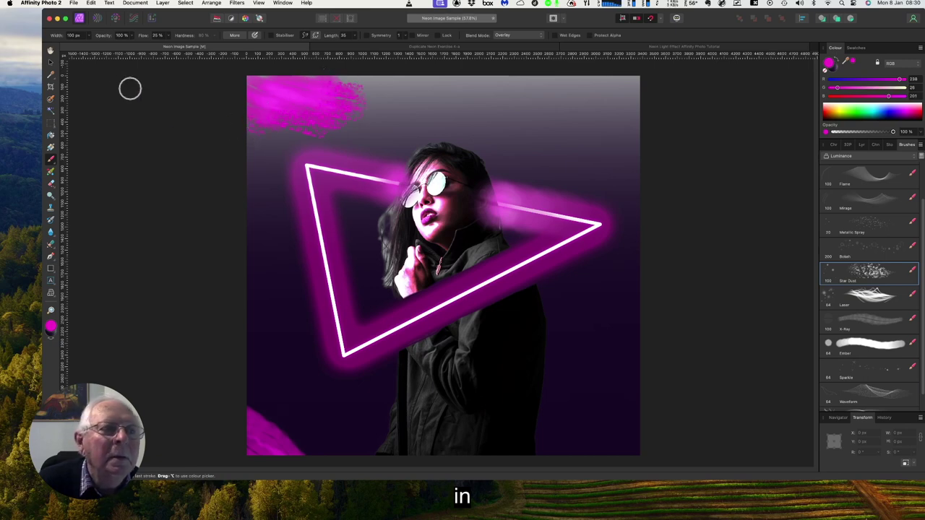
Widen the brush and scatter magenta bokeh dots across the image and near the triangle's left edge.
click(88, 35)
drag(87, 52, 113, 55)
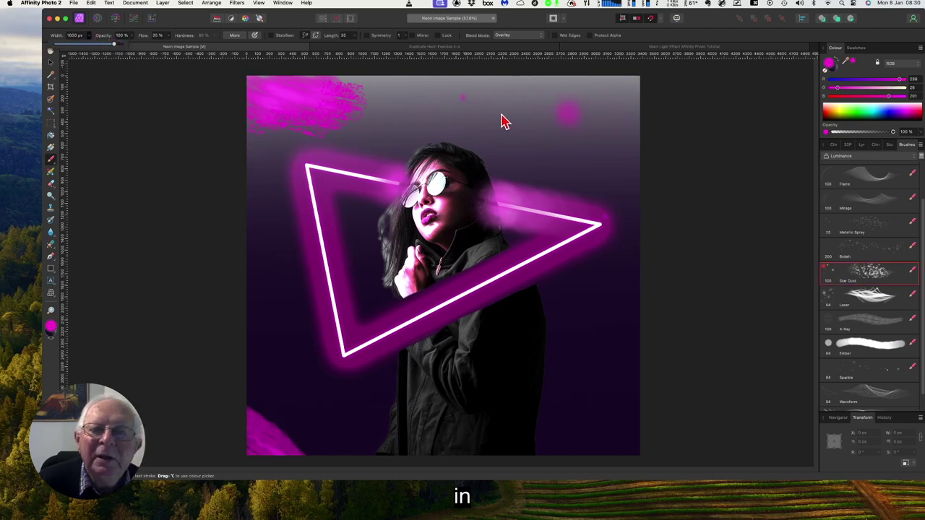
mouse_move(396, 126)
mouse_down()
mouse_move(541, 146)
mouse_move(557, 314)
mouse_move(572, 335)
mouse_move(398, 407)
mouse_move(342, 379)
mouse_move(350, 407)
mouse_move(330, 368)
mouse_move(286, 336)
mouse_move(271, 297)
mouse_move(271, 369)
mouse_move(246, 184)
mouse_move(229, 174)
mouse_move(221, 96)
mouse_move(220, 159)
mouse_move(227, 114)
mouse_up()
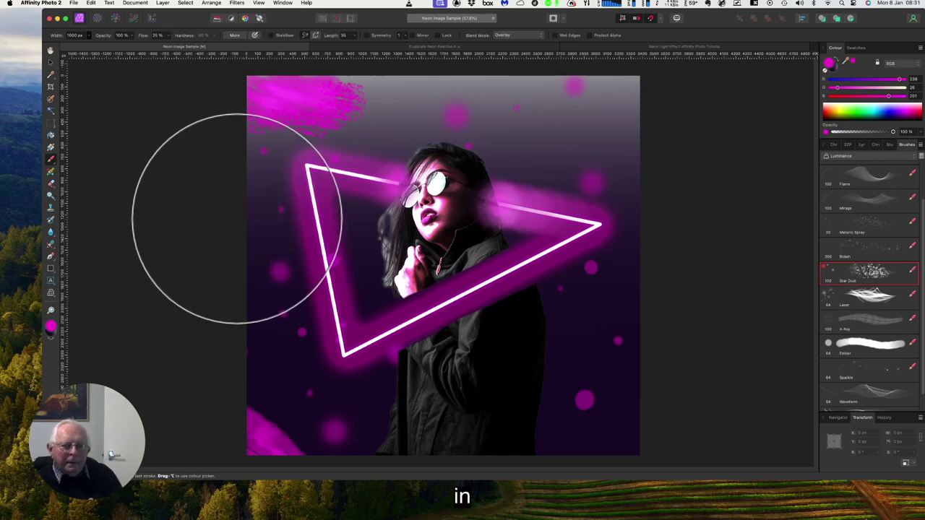
mouse_move(222, 212)
mouse_down()
mouse_move(198, 203)
mouse_move(230, 219)
mouse_up()
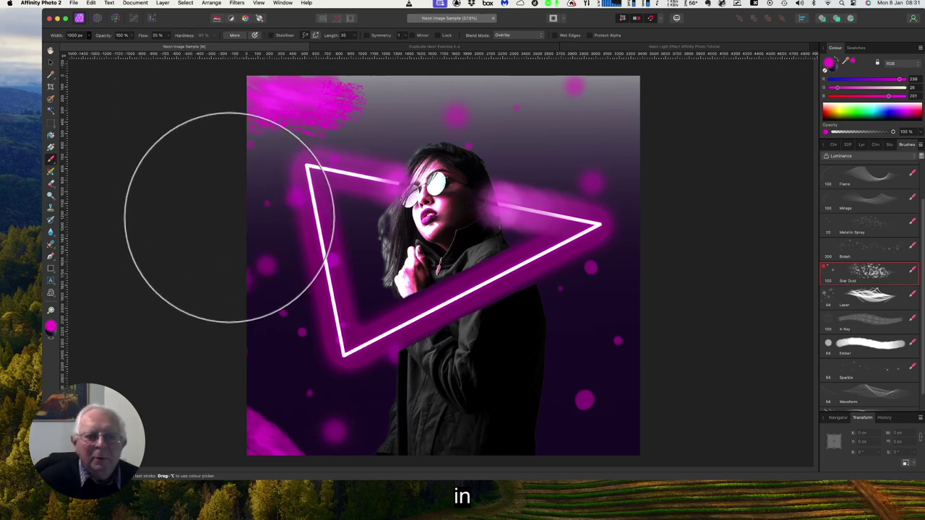
Set brush width to 38 px, save the document, and return to the Layers panel.
click(88, 37)
drag(88, 44, 50, 45)
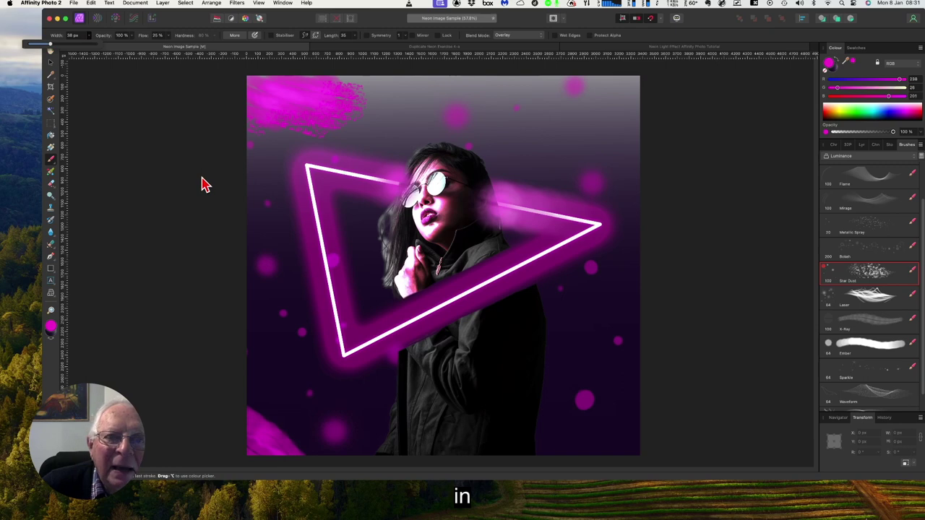
click(74, 4)
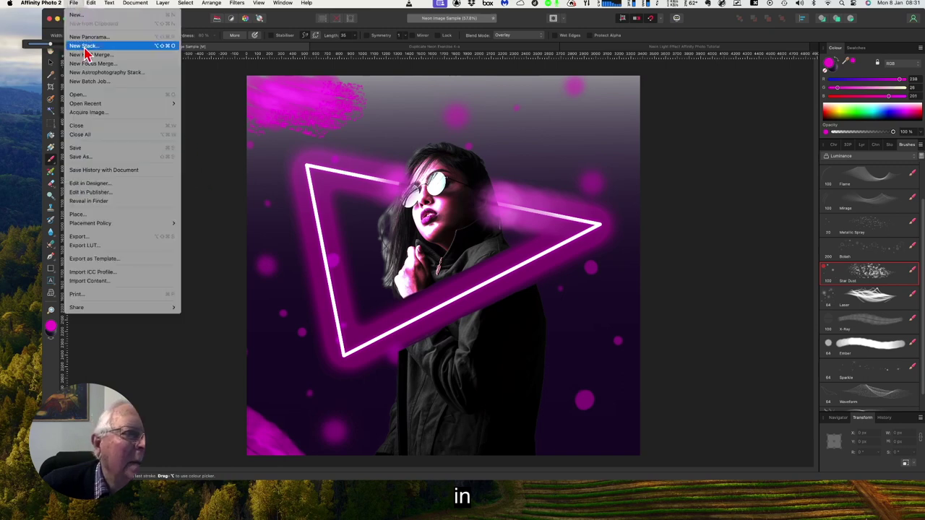
click(100, 149)
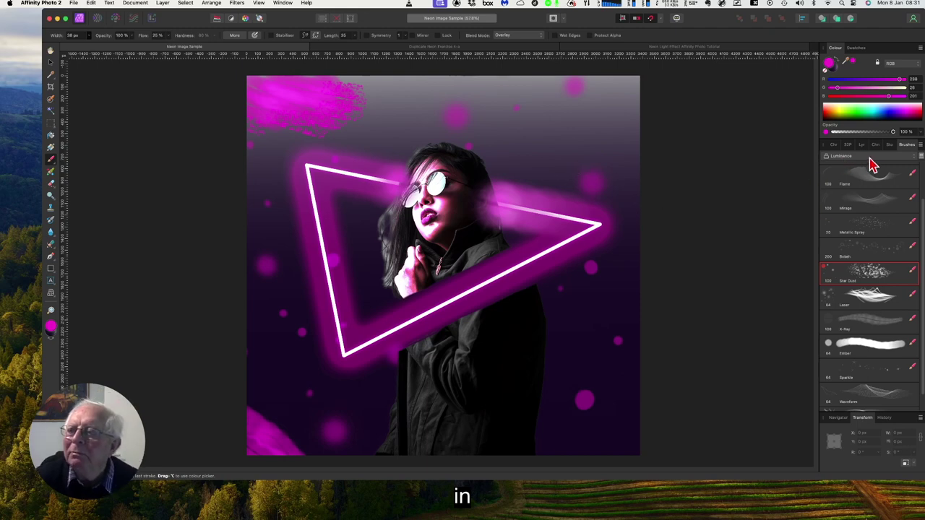
click(862, 146)
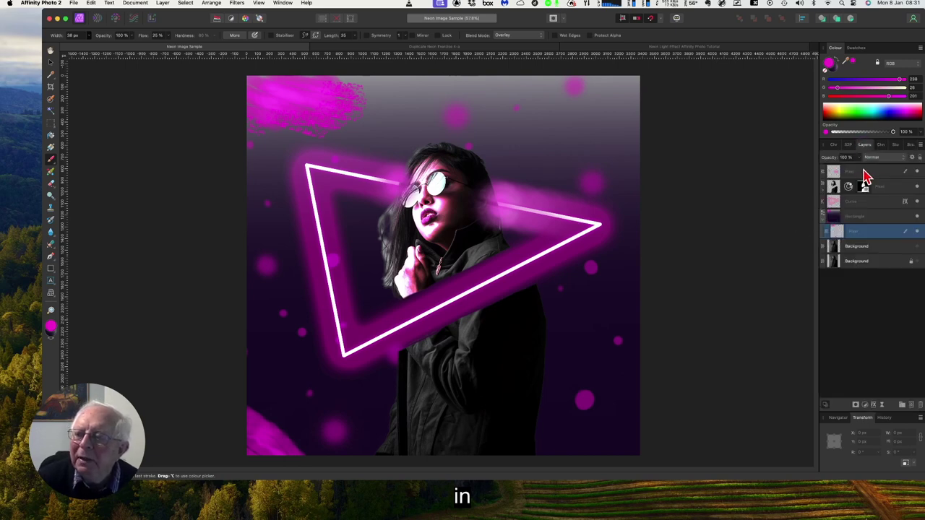
Click through the Pixel, Rectangle and Pixel layers, then toggle the upper Background layer's visibility.
click(875, 178)
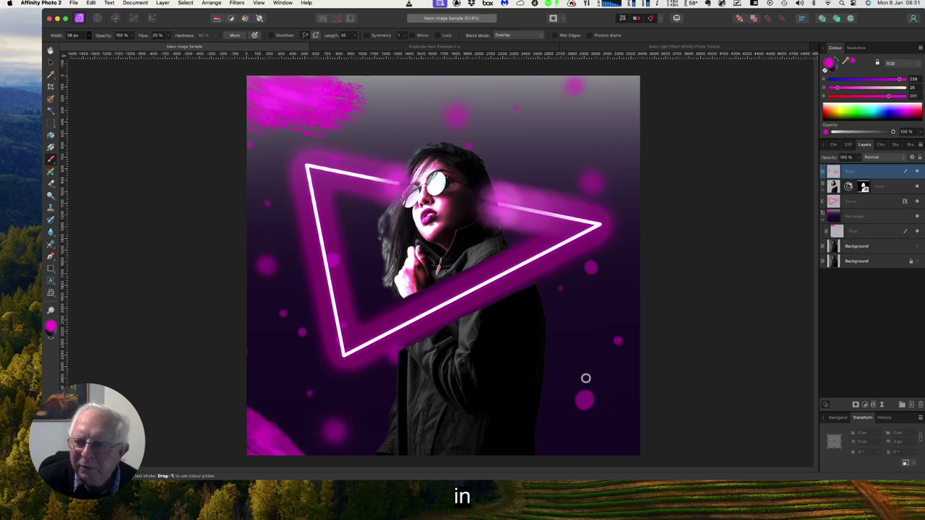
click(865, 232)
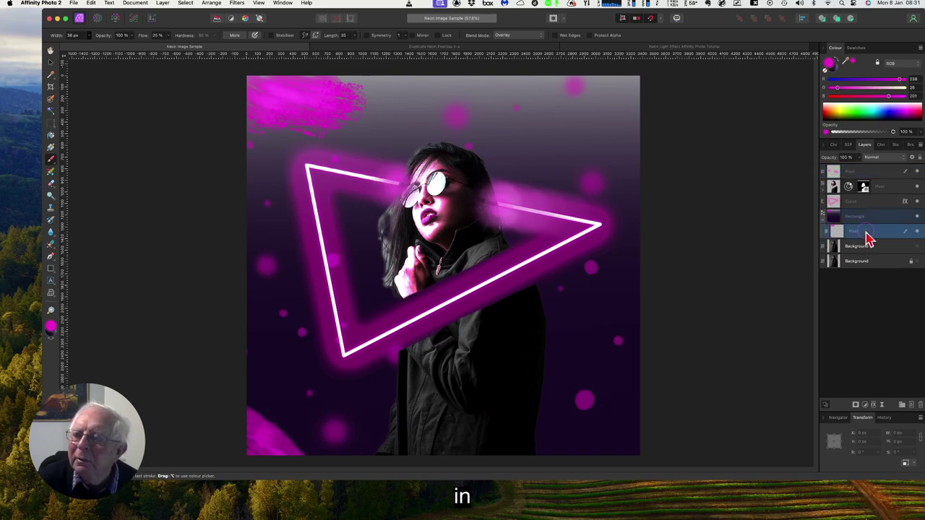
click(880, 235)
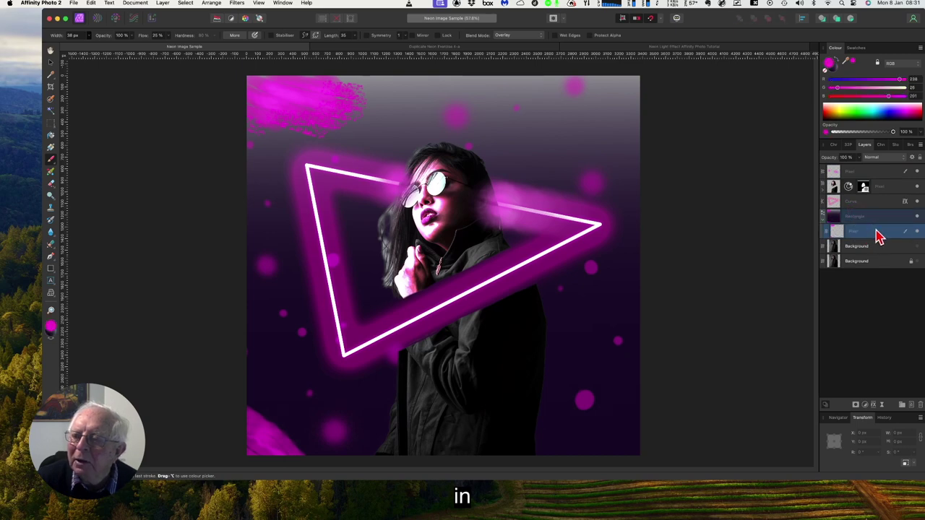
click(863, 173)
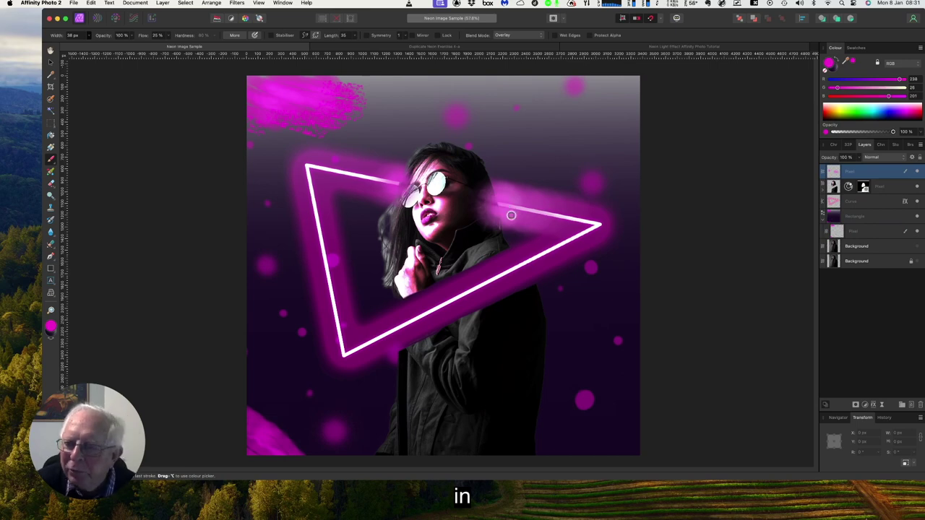
click(917, 247)
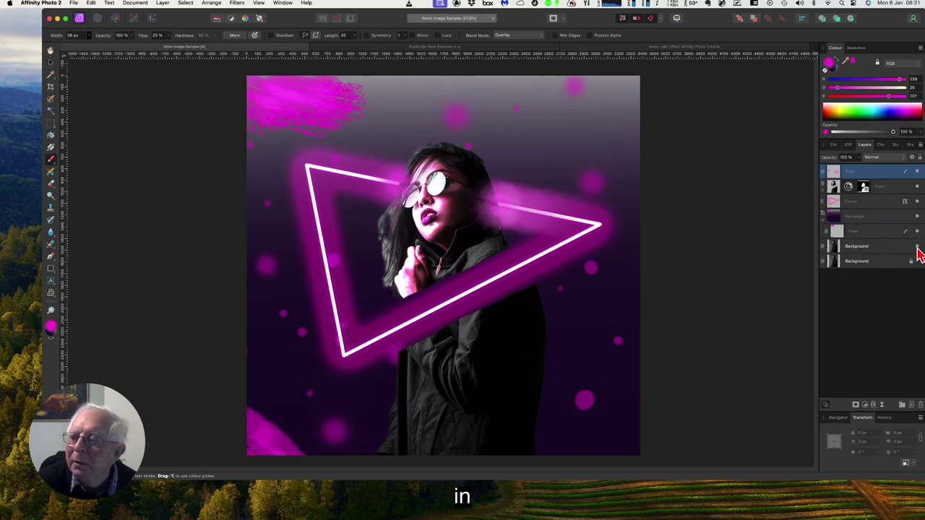